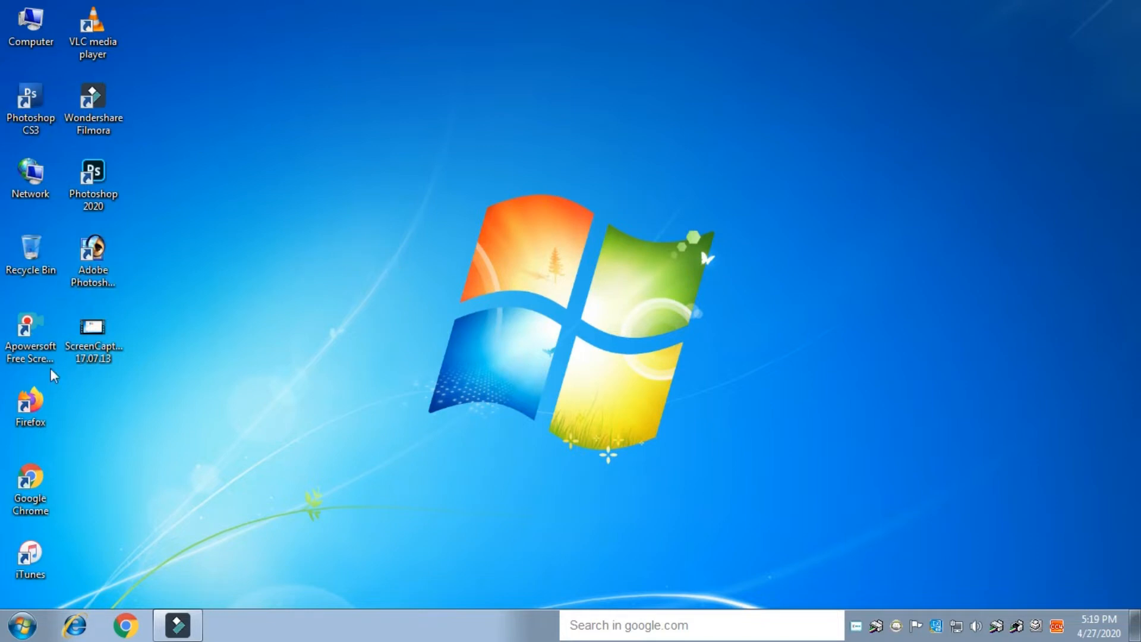
Launch Photoshop CS3, open the portrait of the smiling woman with a hand in her hair, and maximize its document window
double_click(26, 109)
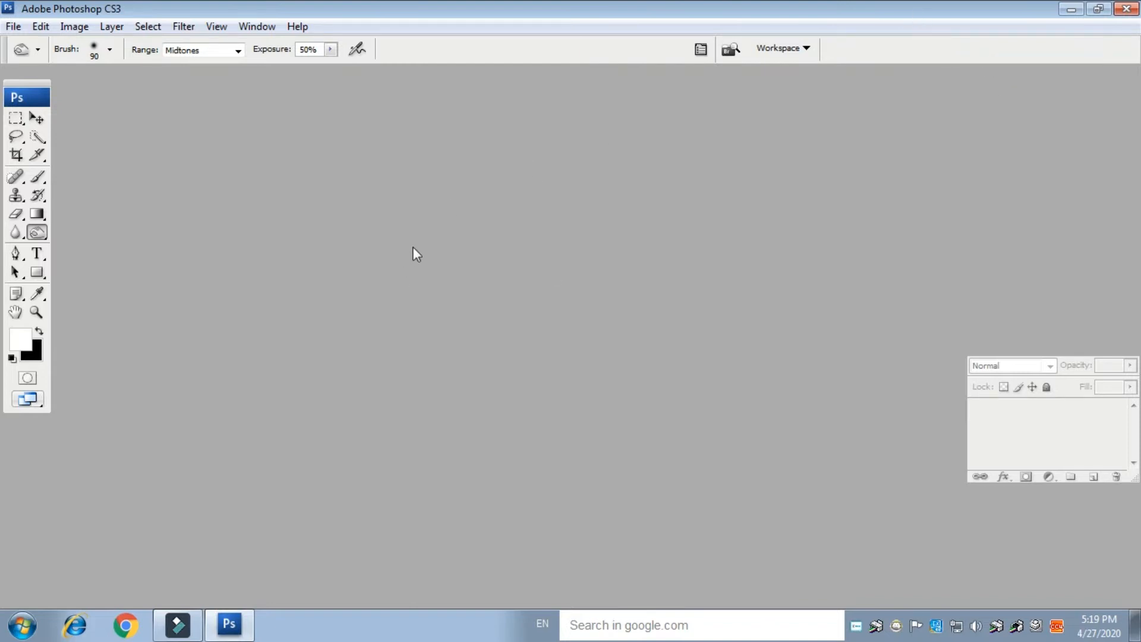
double_click(497, 206)
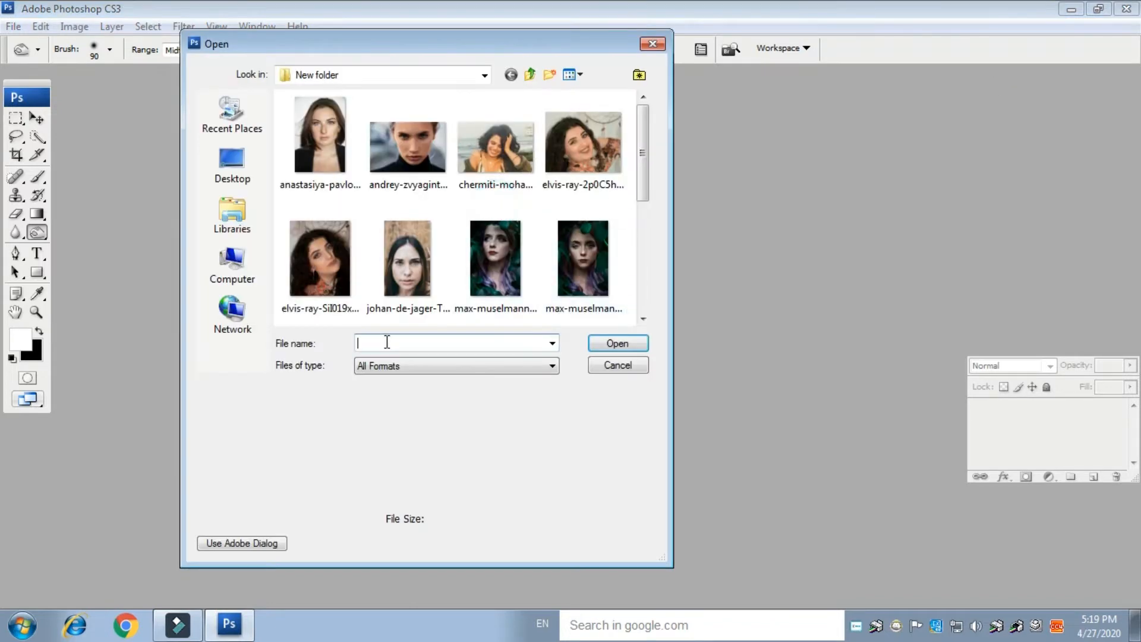
double_click(487, 147)
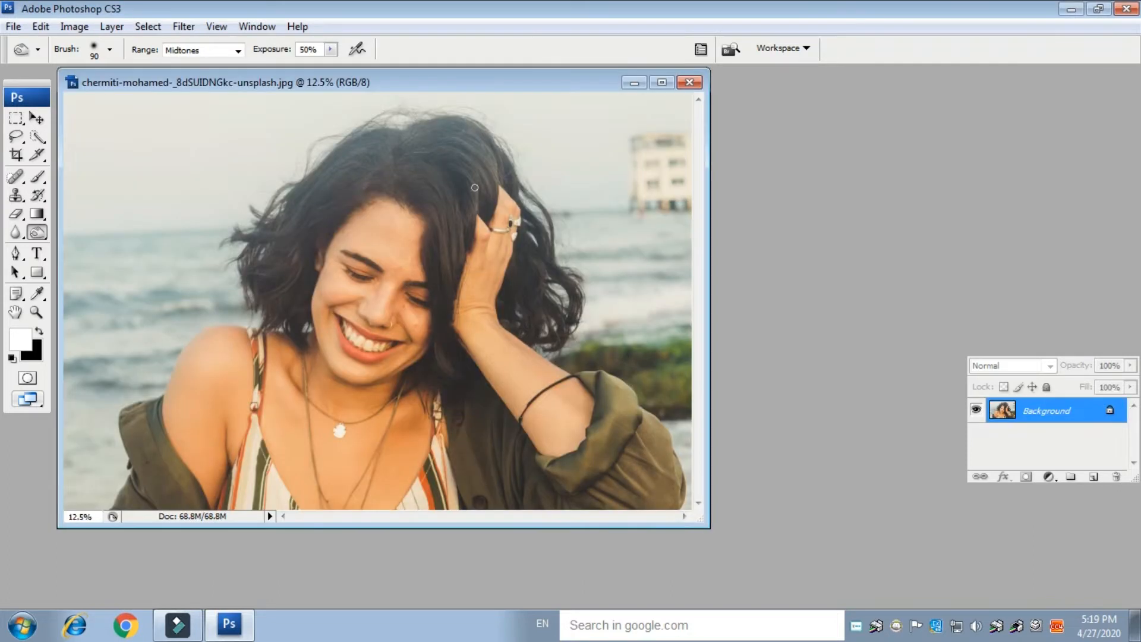
left_click_drag(398, 84, 566, 116)
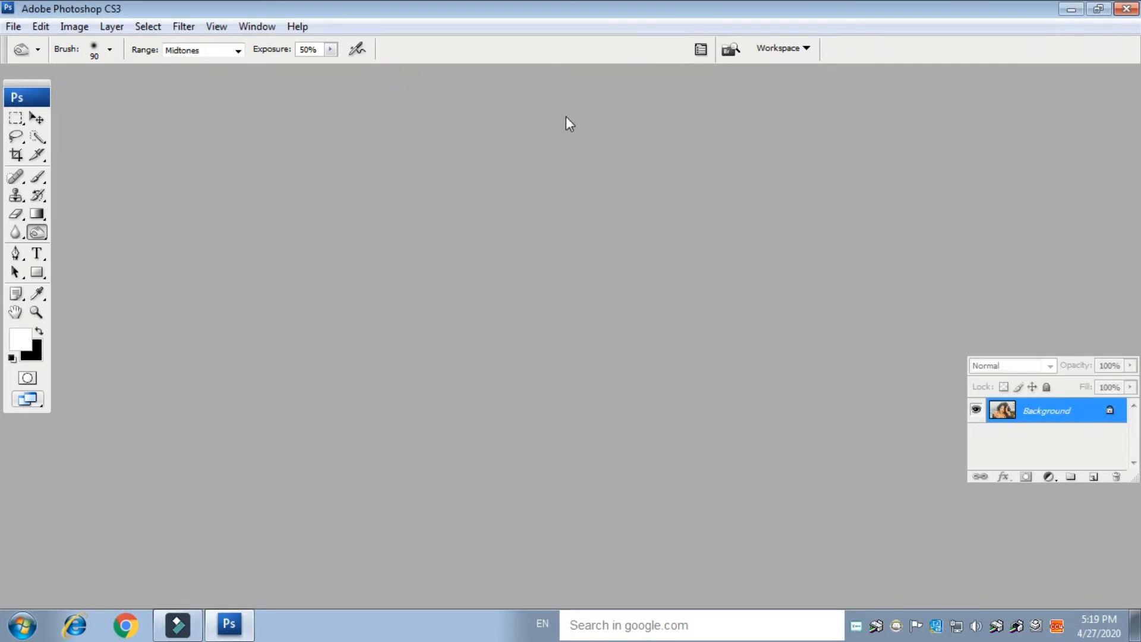
left_click(830, 115)
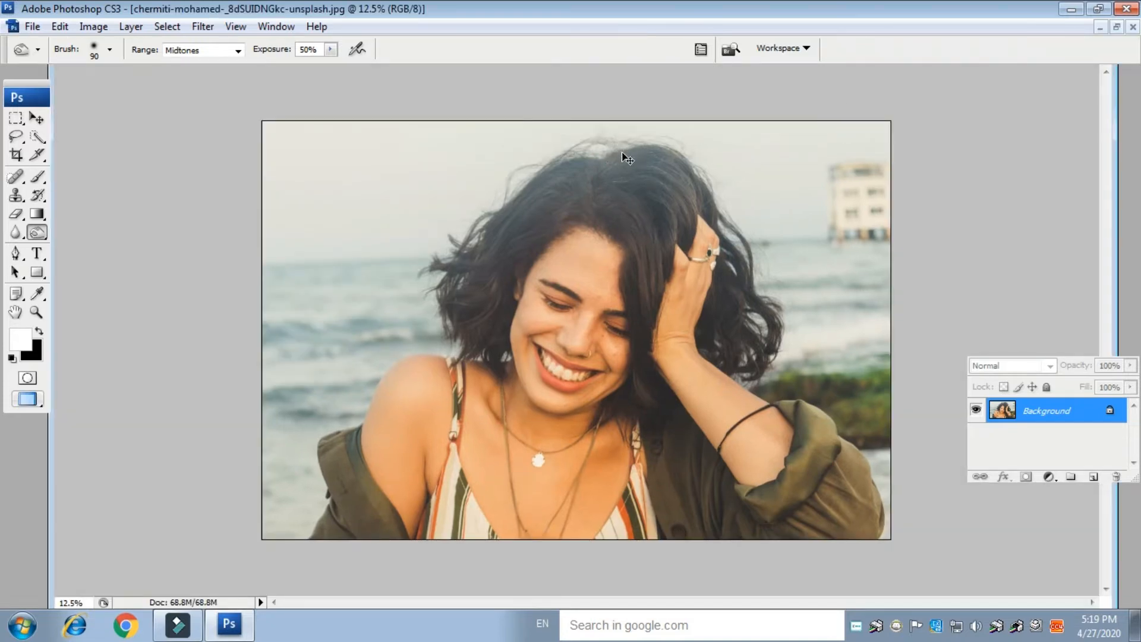
Inspect the face up close, then duplicate the Background layer
key("ctrl+plus")
key("ctrl+plus")
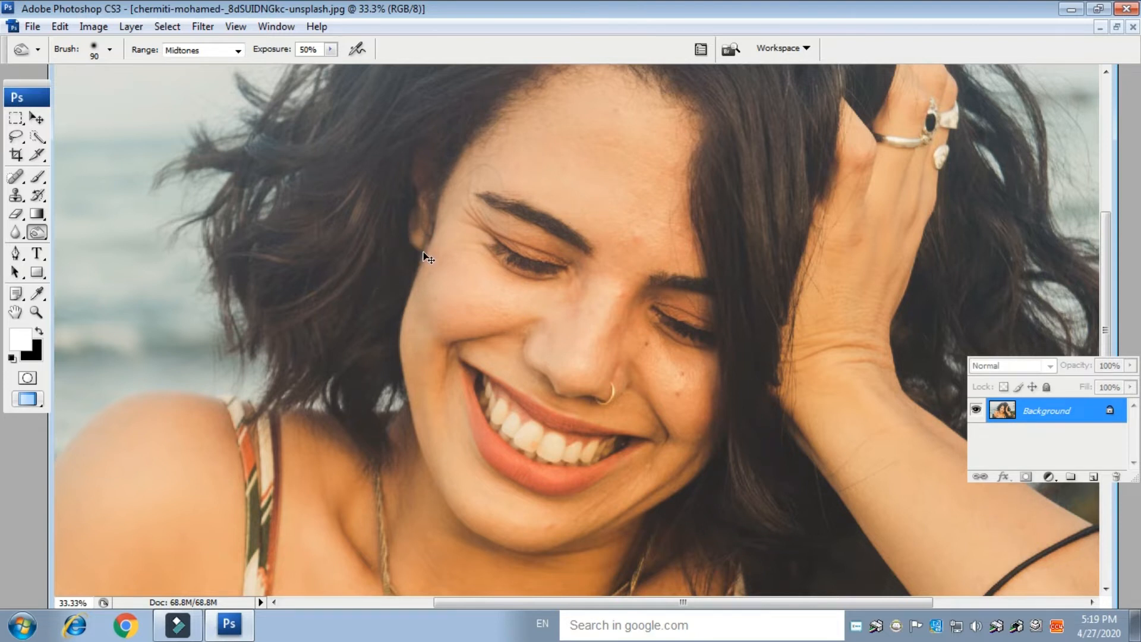
key("ctrl+minus")
key("ctrl+minus")
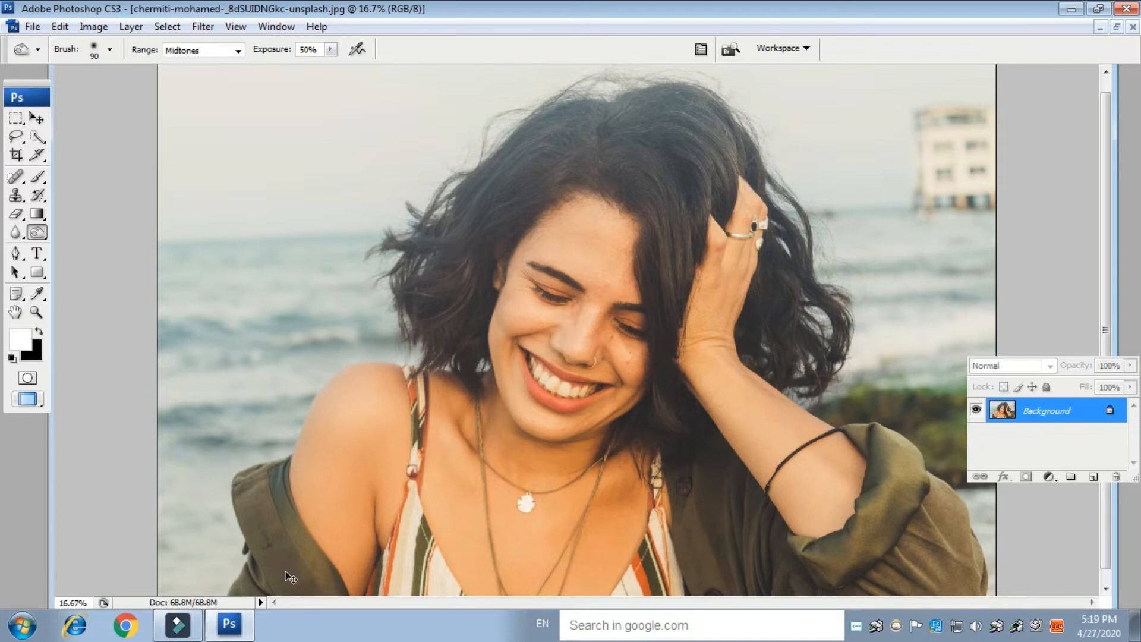
key("ctrl+j")
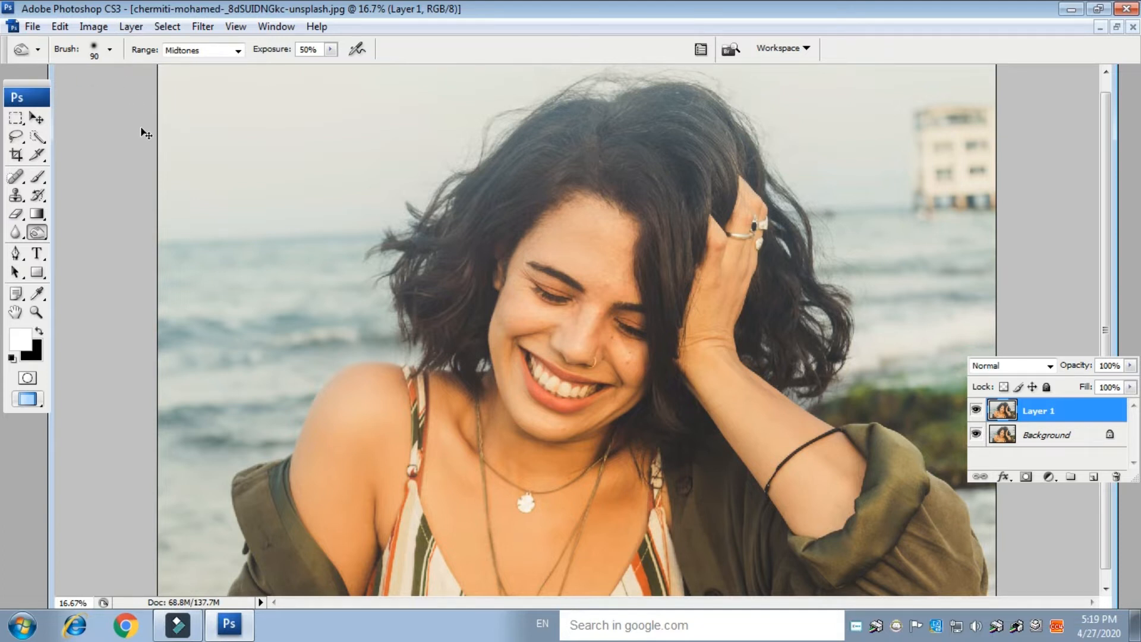
Apply Levels to the duplicated layer with RGB input levels of 39 for shadows and 238 for highlights
key("ctrl+l")
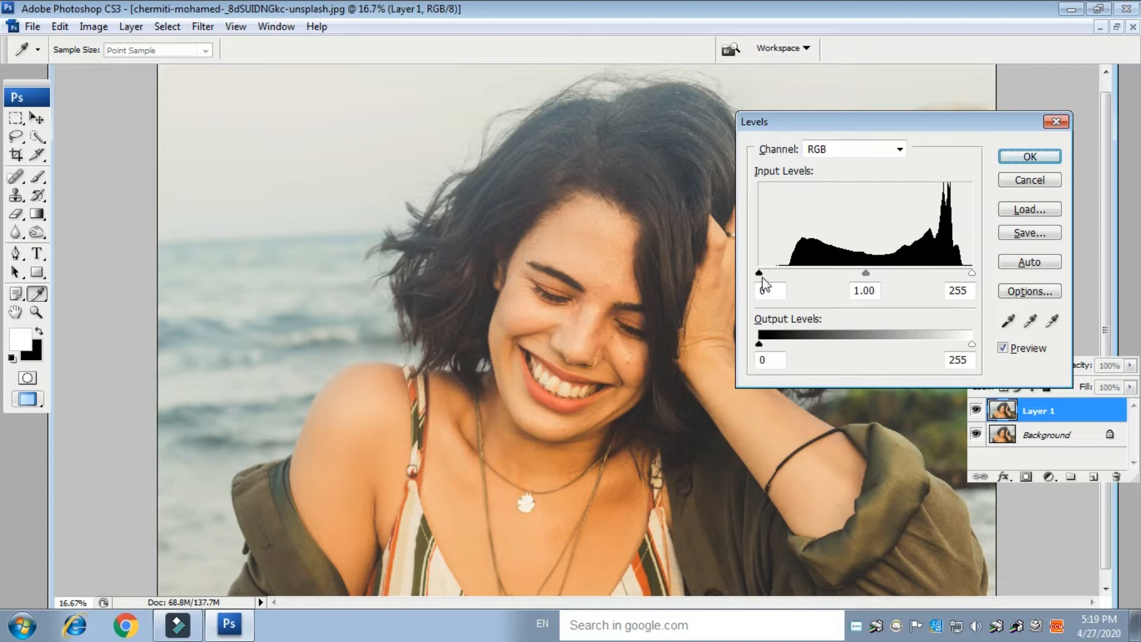
left_click_drag(760, 272, 792, 273)
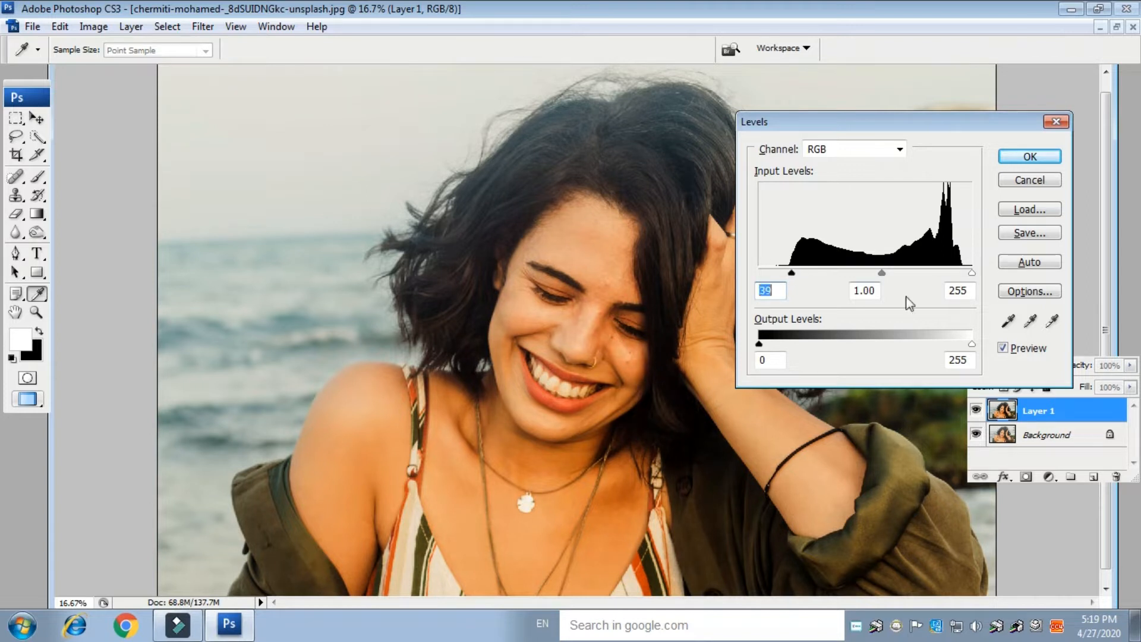
left_click_drag(970, 271, 958, 272)
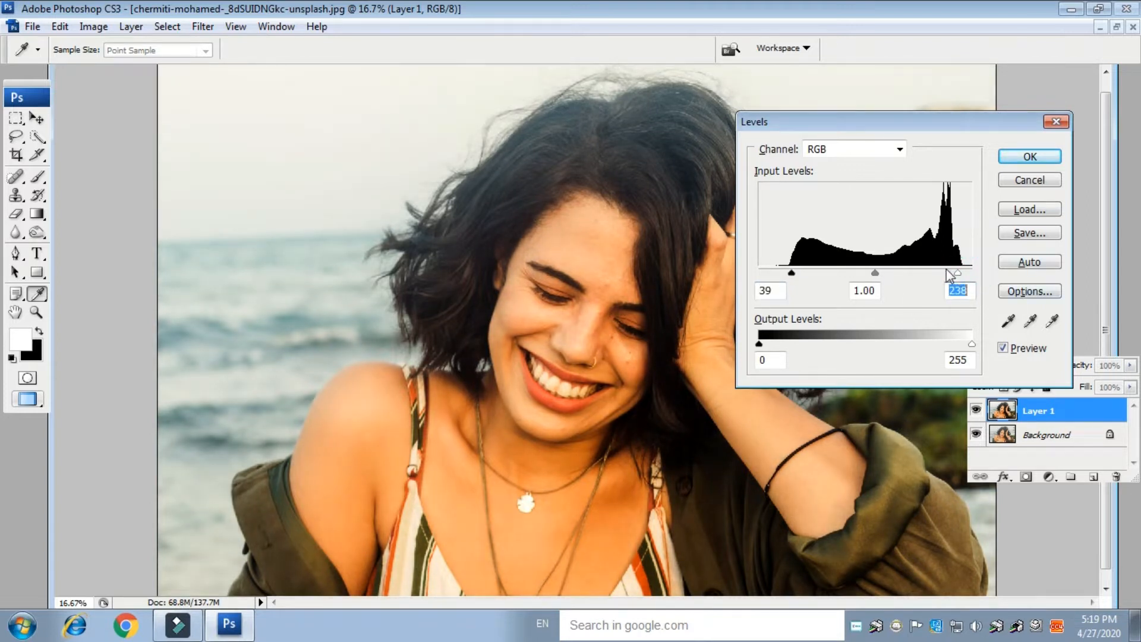
left_click(1032, 157)
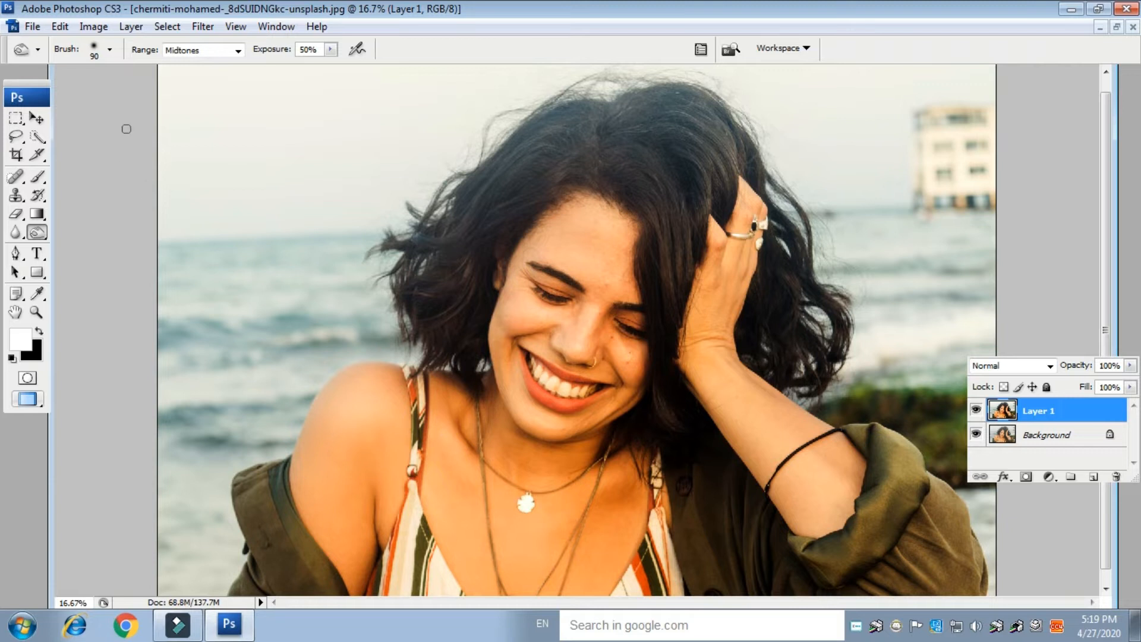
Apply a Selective Color adjustment to Layer 1 with Black at +18% for the Neutrals
left_click(93, 27)
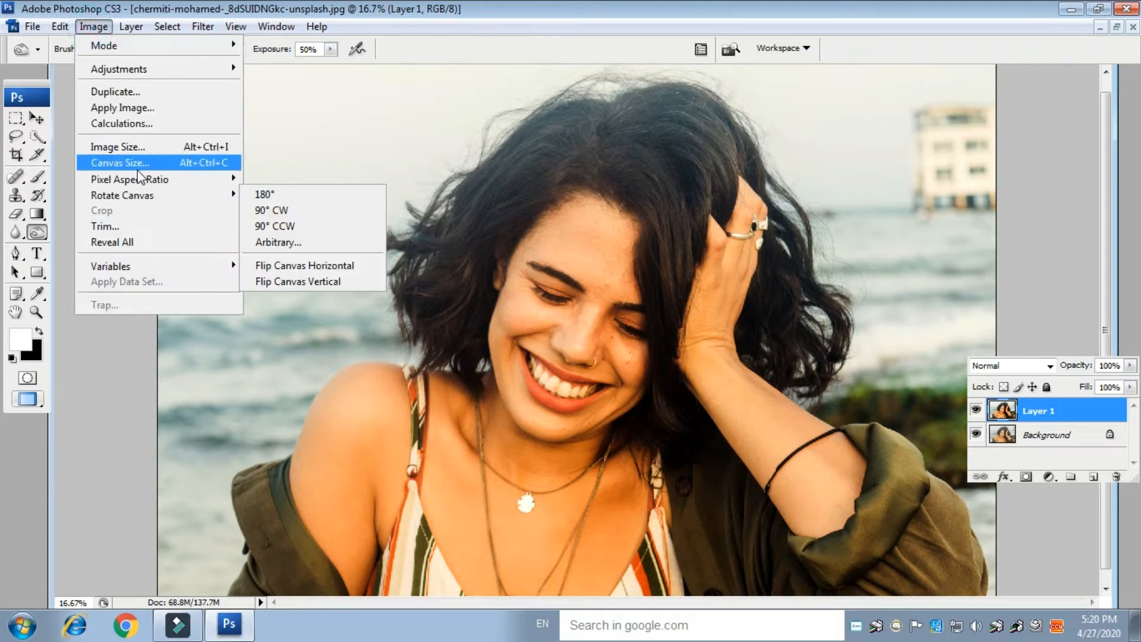
mouse_move(156, 74)
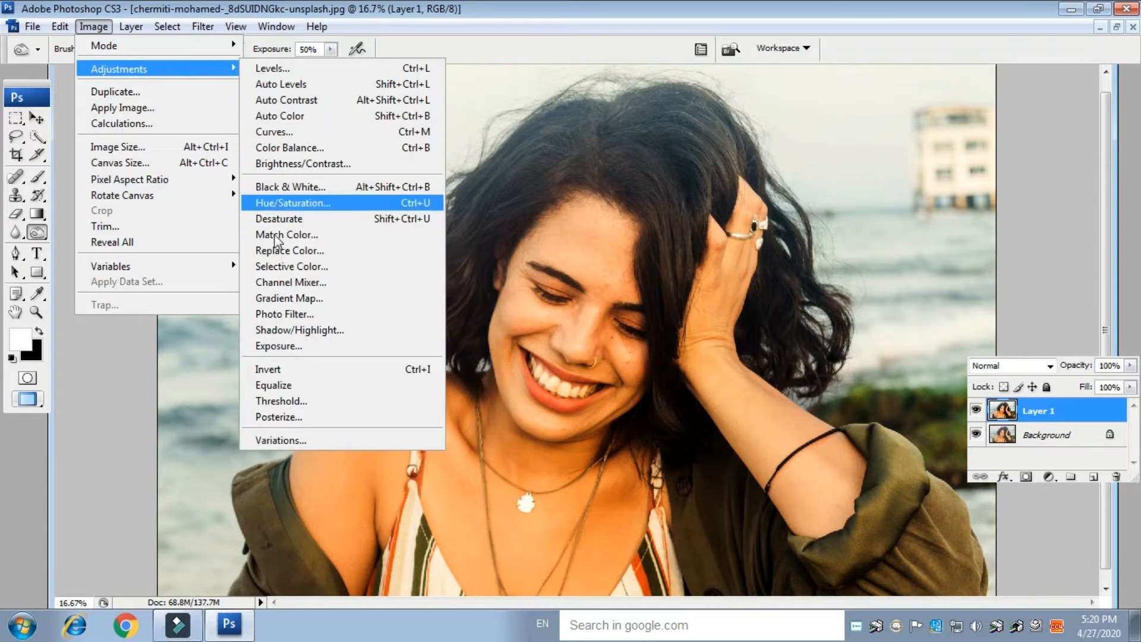
left_click(327, 267)
left_click(860, 143)
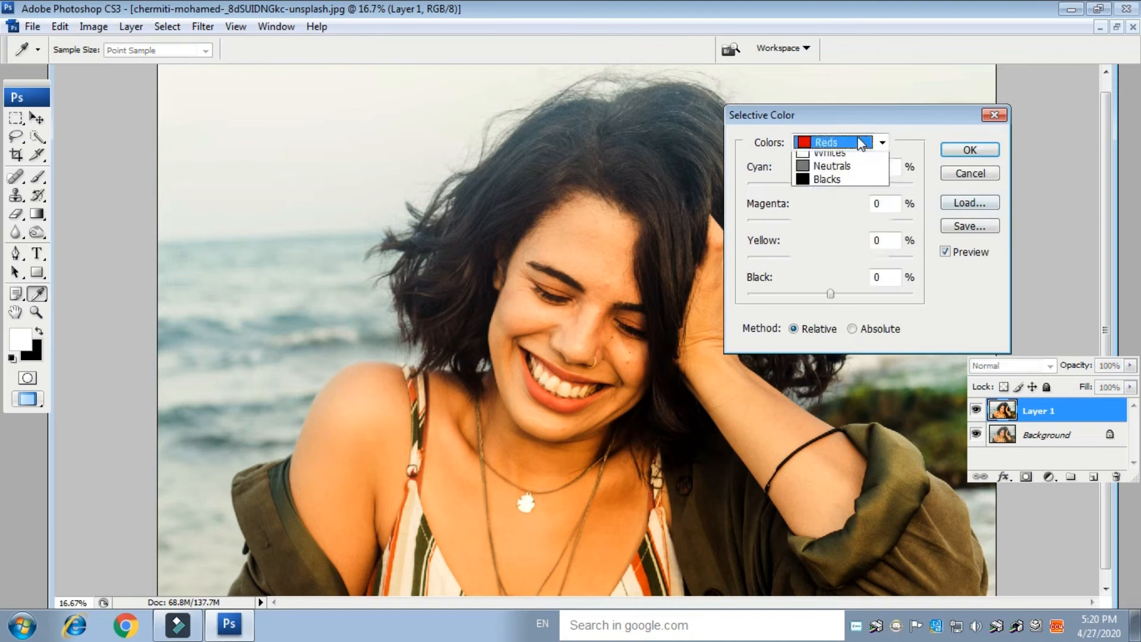
left_click(840, 252)
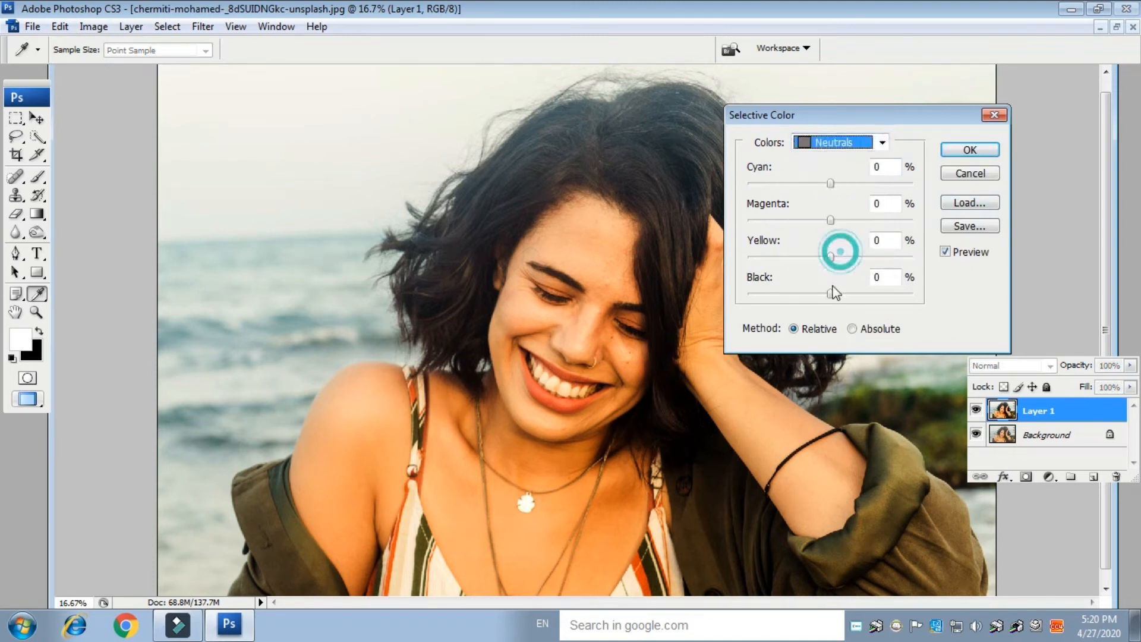
left_click_drag(831, 294, 846, 299)
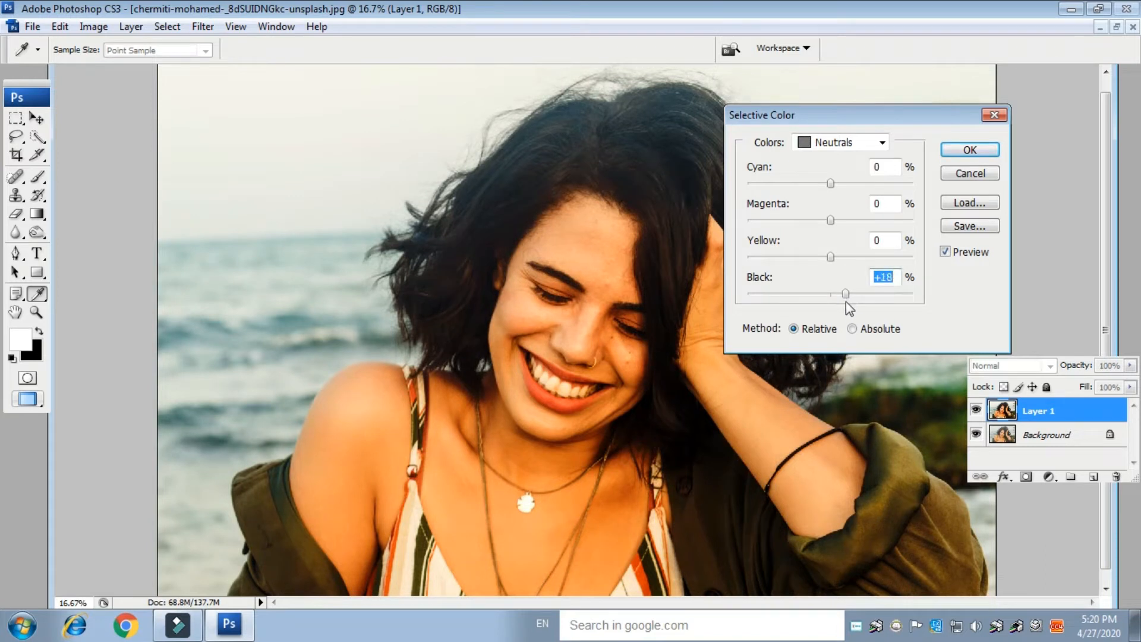
left_click(961, 174)
key("o")
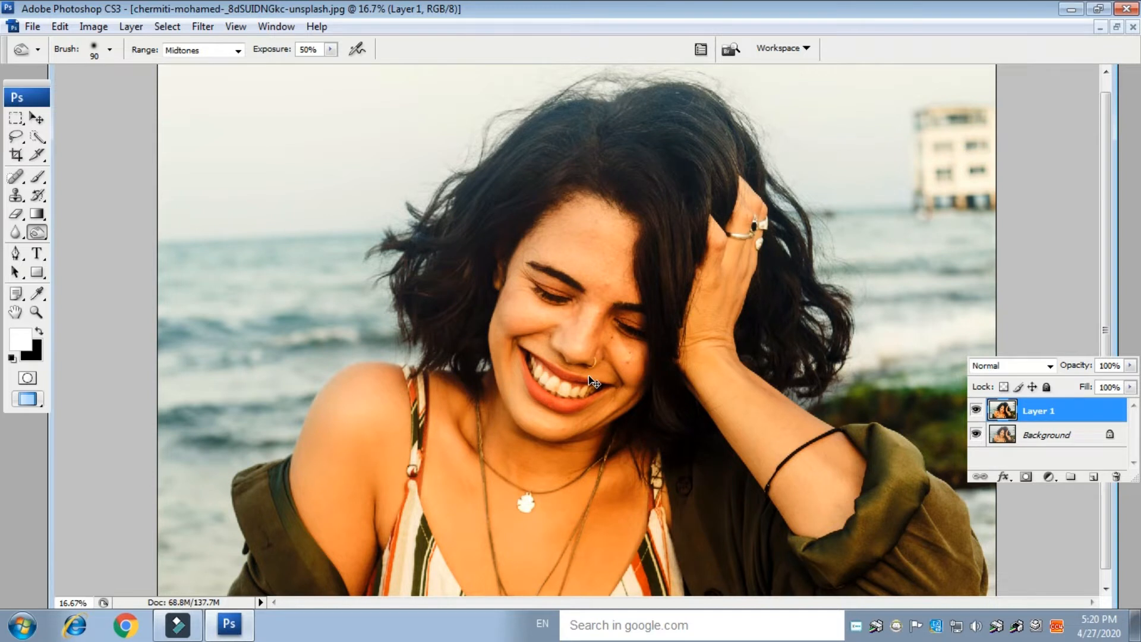
Apply Curves to Layer 1, raising RGB input 104 to output 132 and Blue input 106 to output 117
key("ctrl+m")
left_click_drag(944, 320, 938, 318)
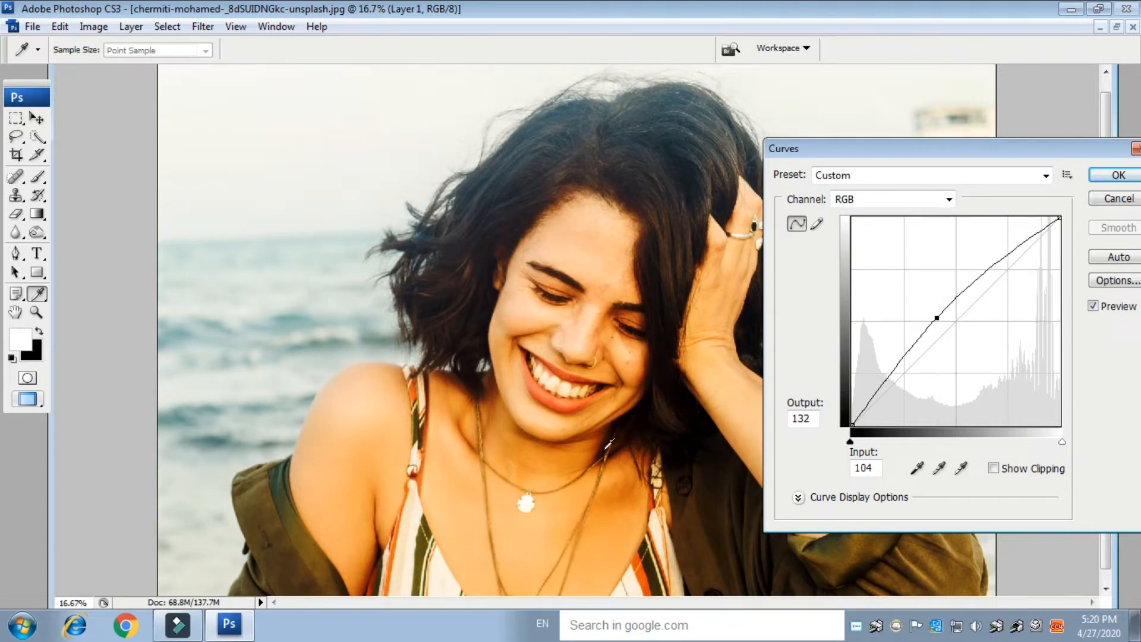
left_click(898, 200)
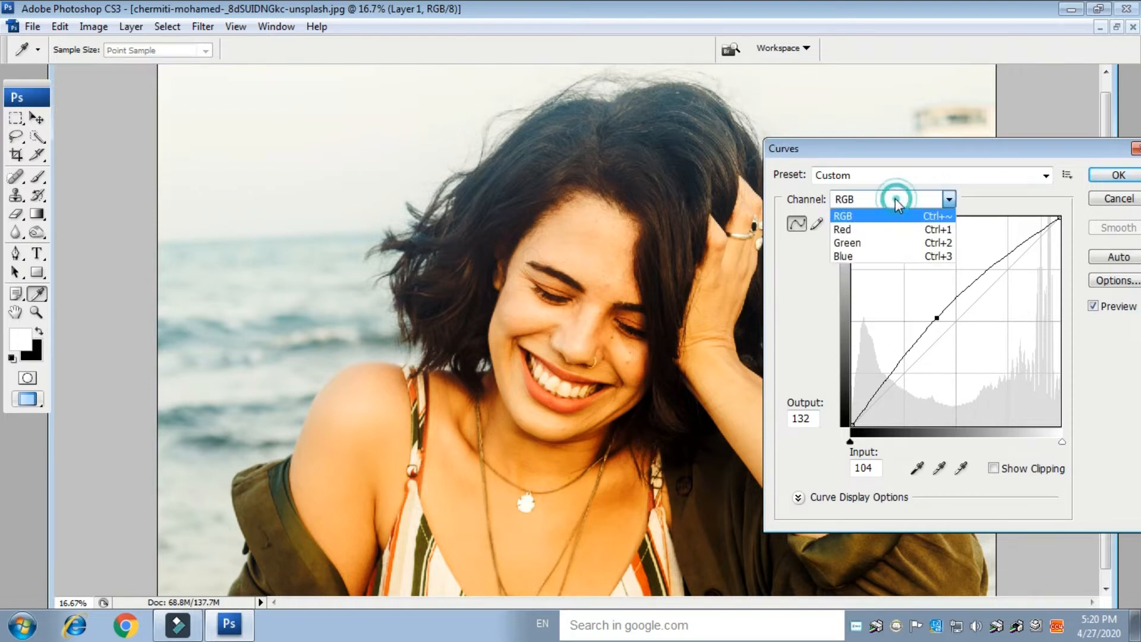
left_click(873, 259)
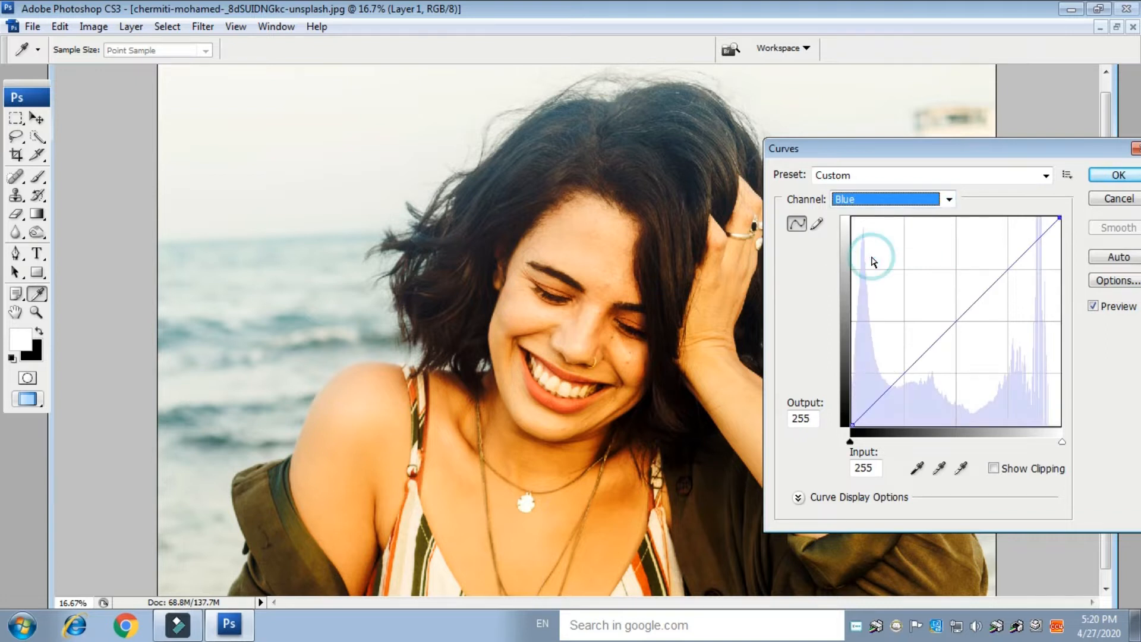
left_click(944, 333)
left_click_drag(944, 334, 939, 329)
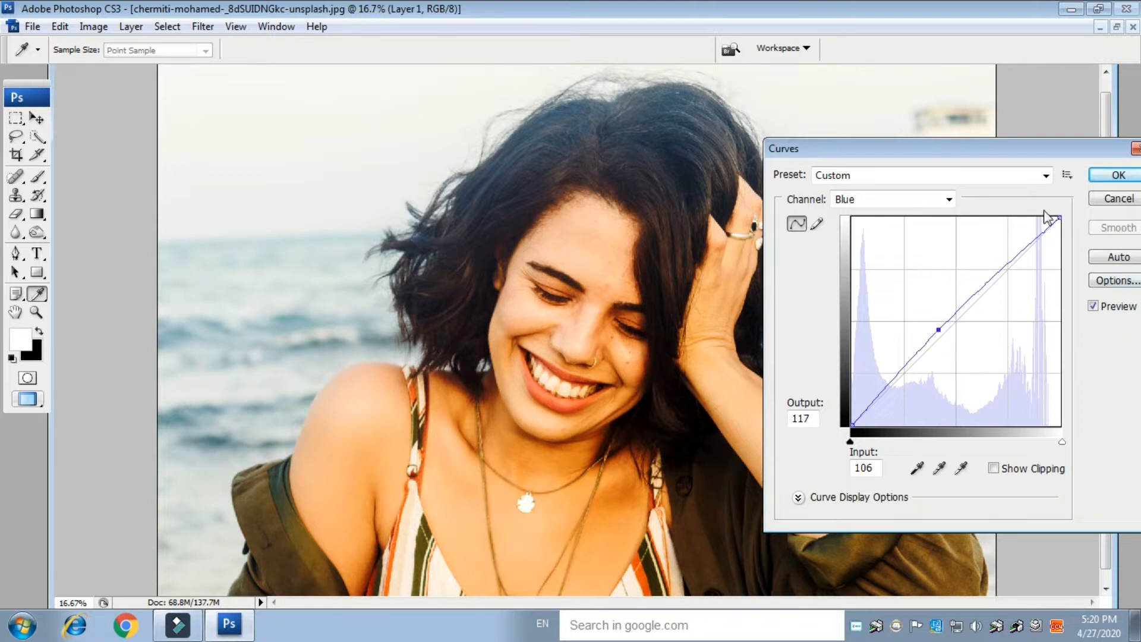
left_click(1122, 176)
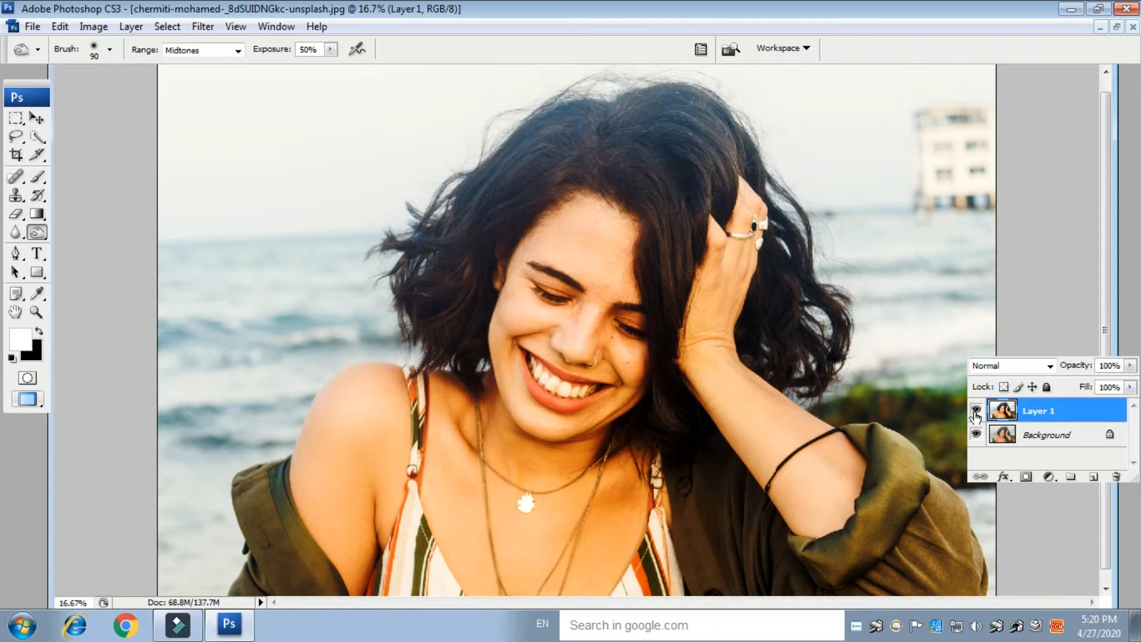
Compare the adjusted Layer 1 with the original photo by toggling its visibility, and examine the face at closer range
left_click(975, 413)
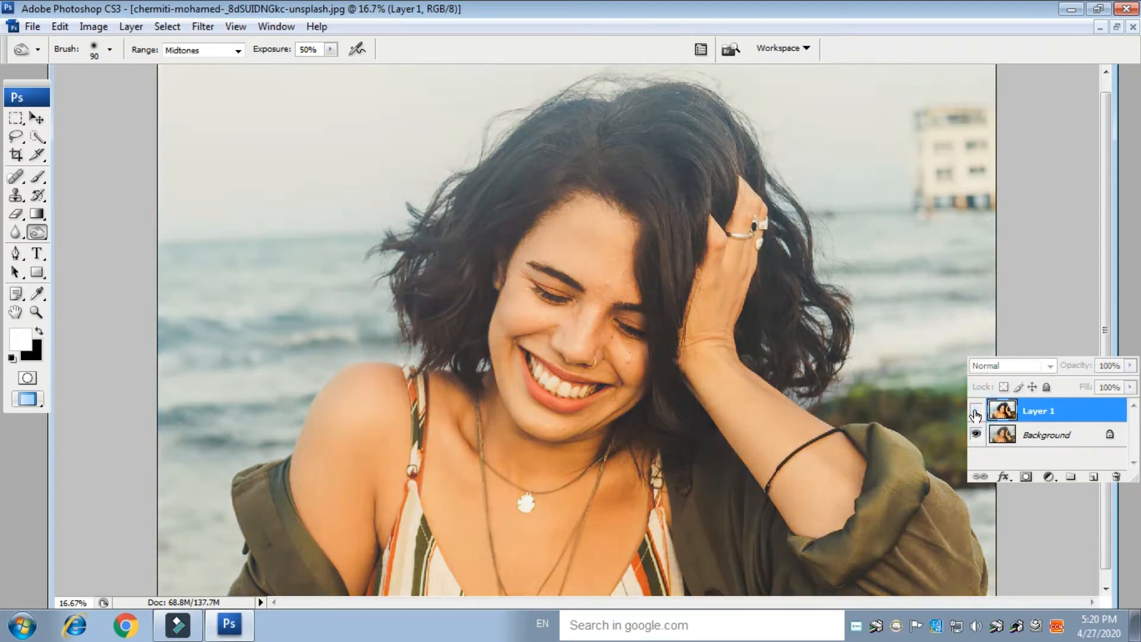
left_click(975, 412)
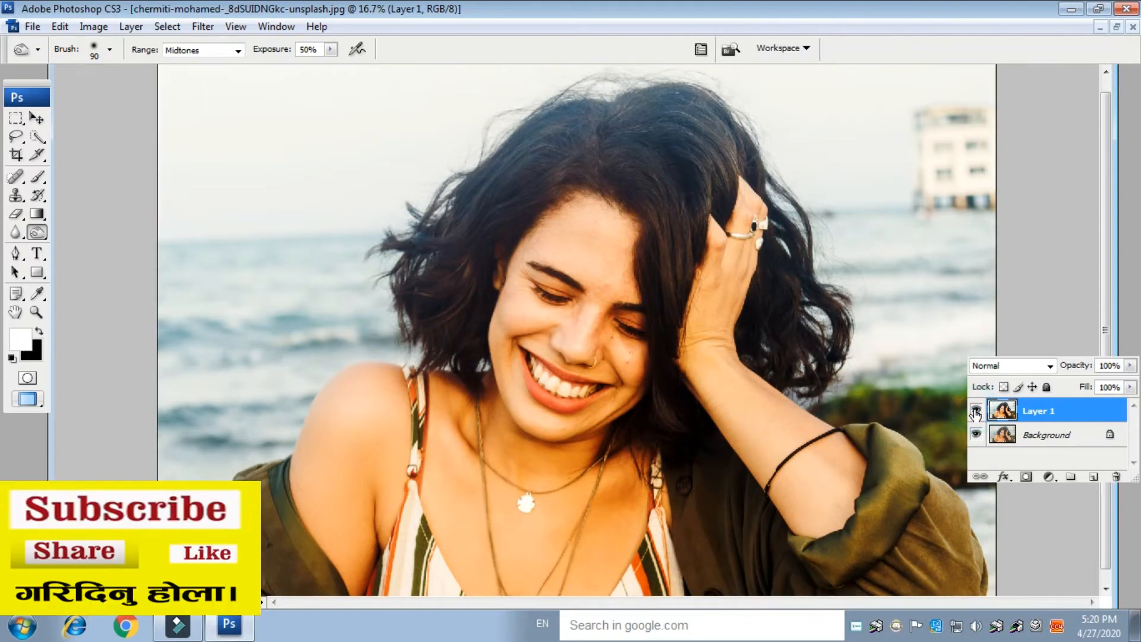
key("ctrl+minus")
key("ctrl+minus")
key("ctrl+plus")
key("ctrl+plus")
key("ctrl+plus")
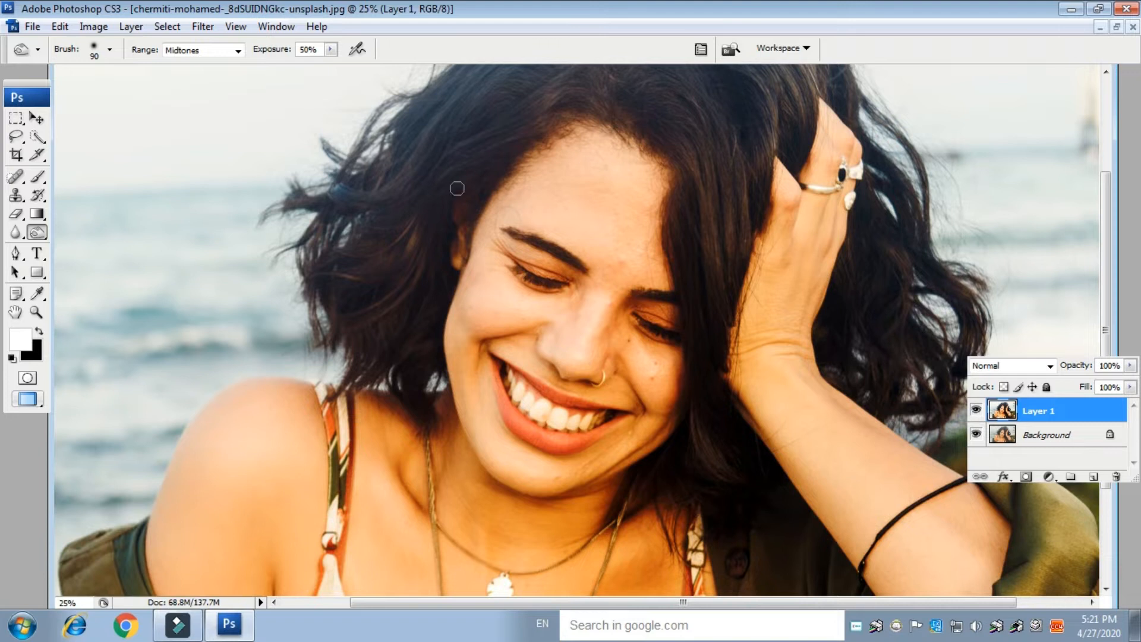
Apply a second Selective Color adjustment to Layer 1 with Black at +15% for the Reds
left_click(90, 27)
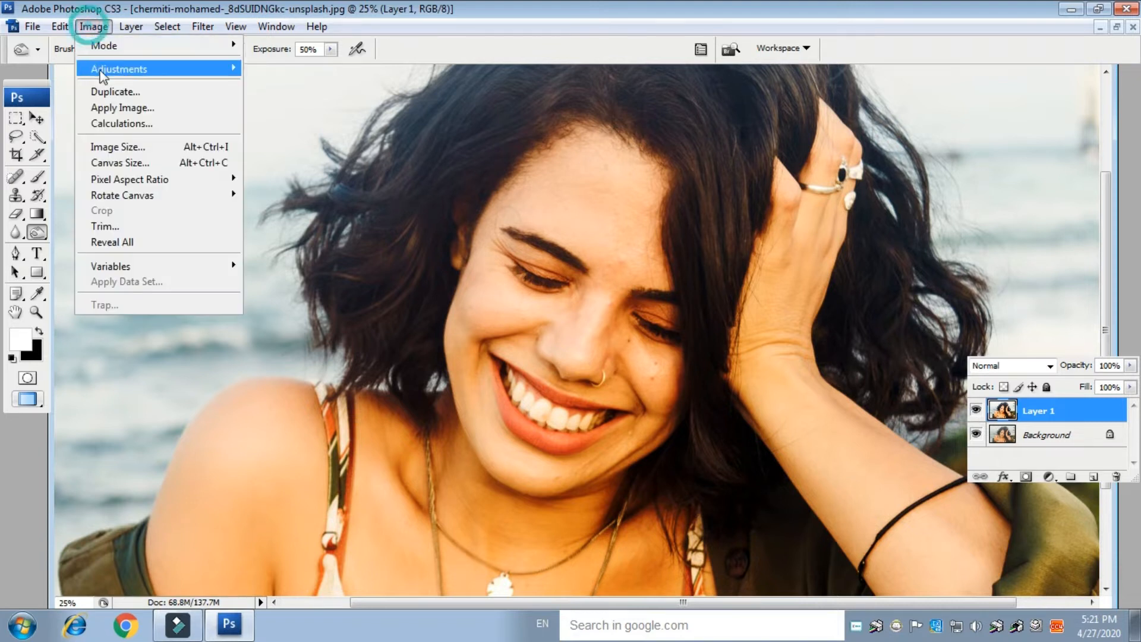
mouse_move(119, 69)
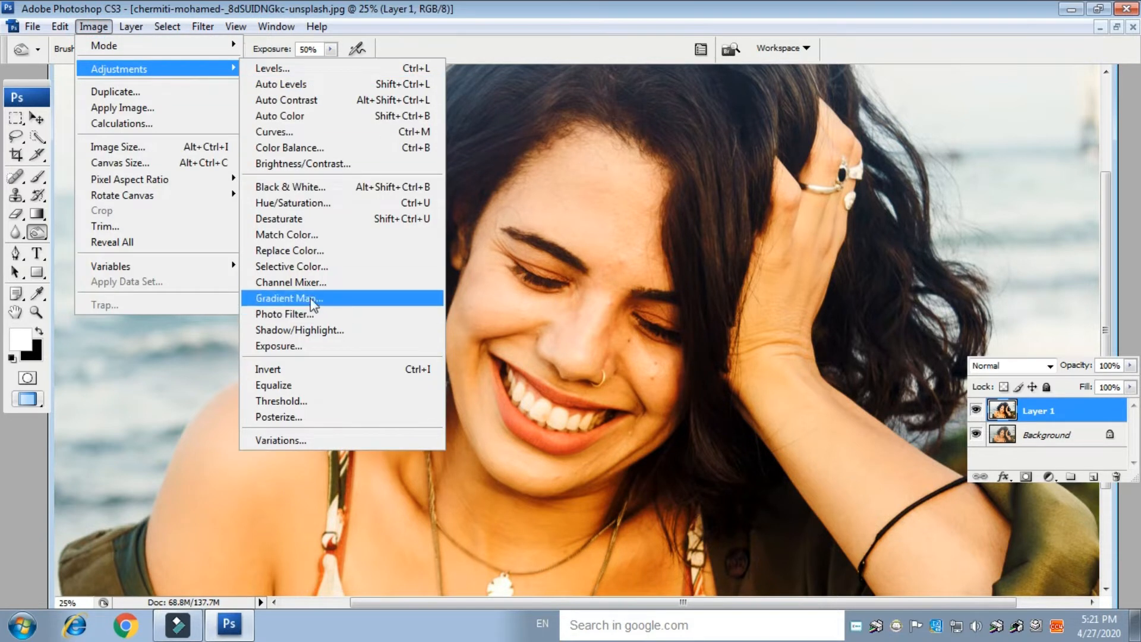
left_click(327, 271)
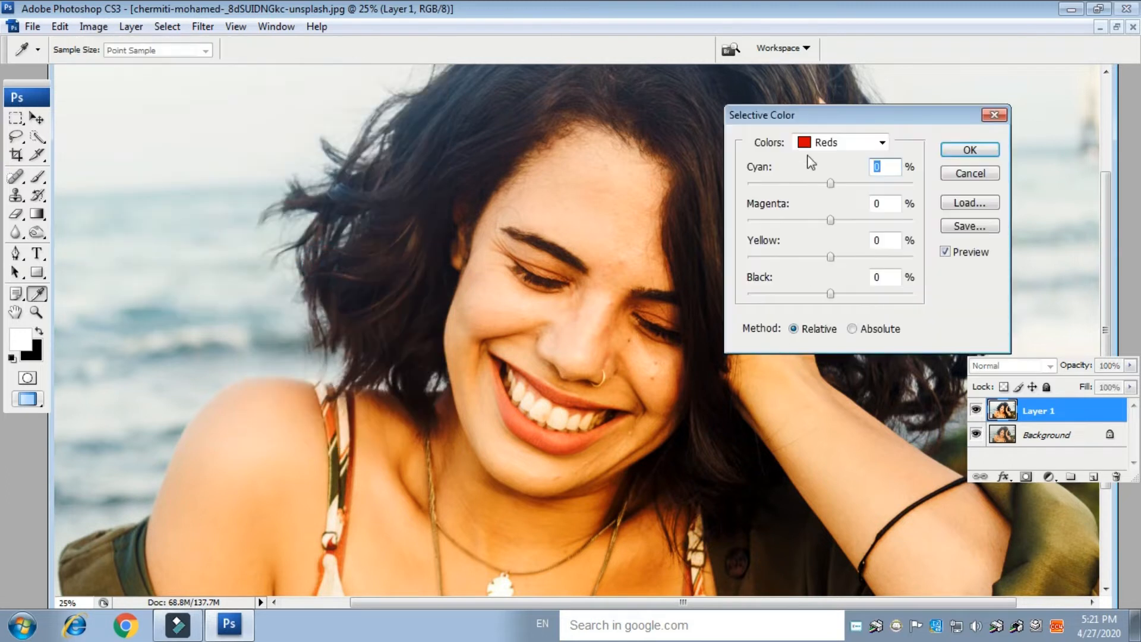
mouse_move(831, 294)
left_mouse_down()
mouse_move(856, 305)
mouse_move(845, 305)
left_mouse_up()
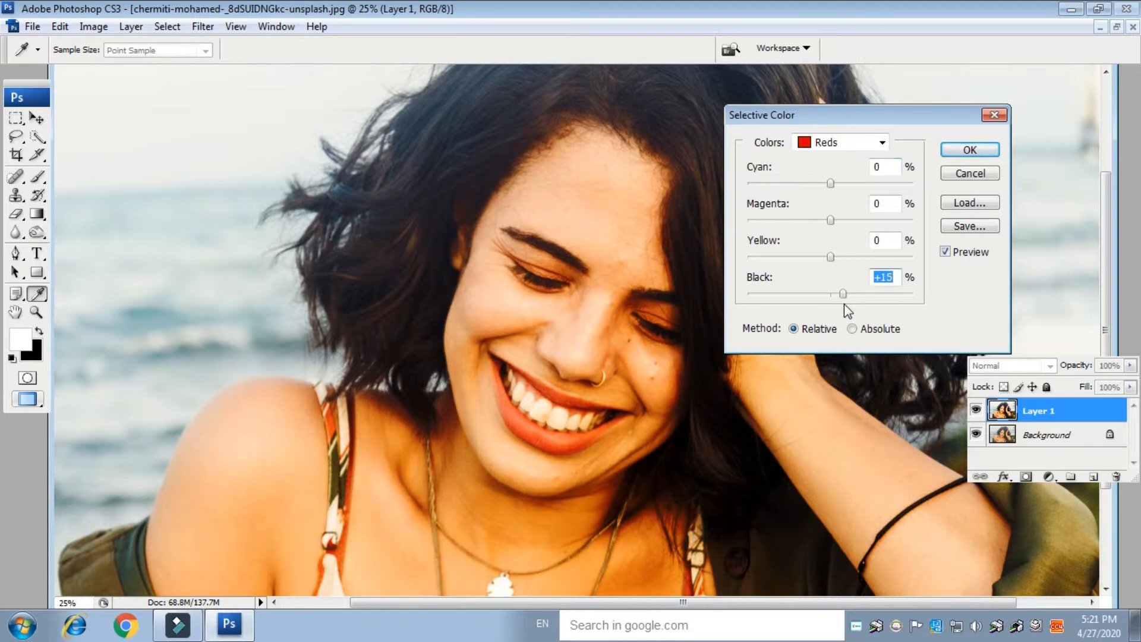
left_click(970, 149)
key("o")
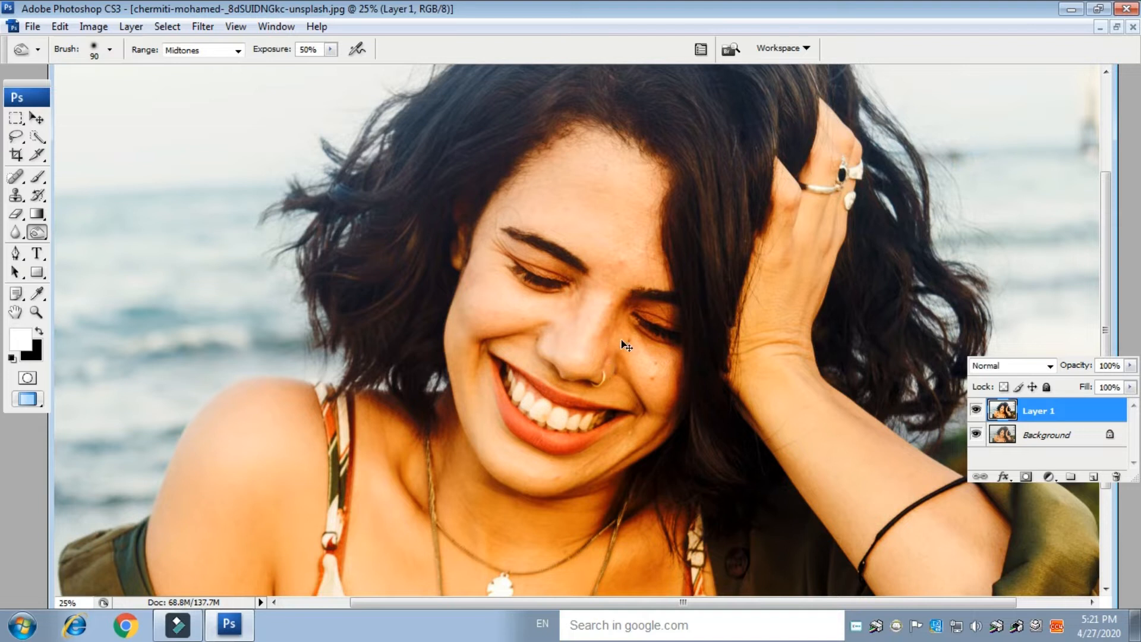
Hide and reshow Layer 1 to compare the whole color-corrected picture with the original
key("ctrl+minus")
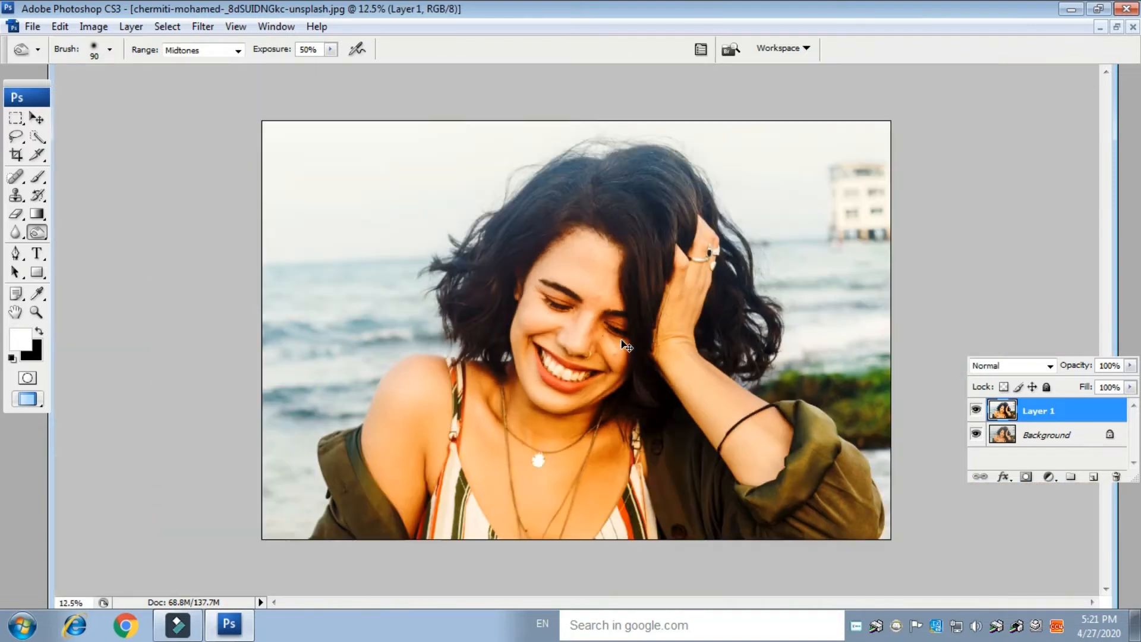
left_click(977, 410)
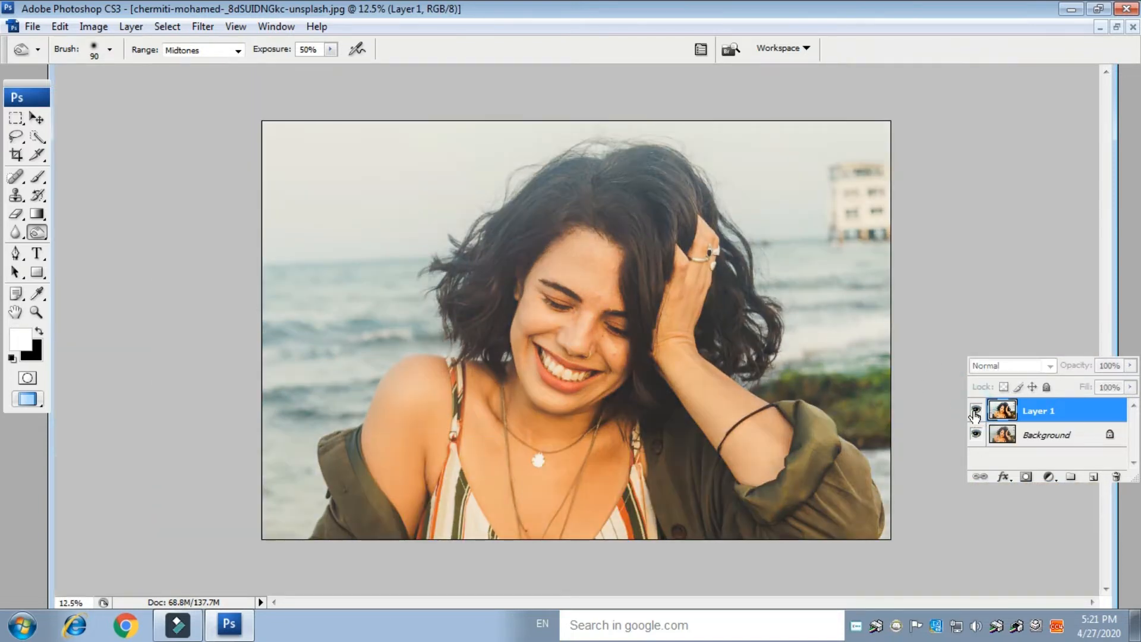
left_click(976, 411)
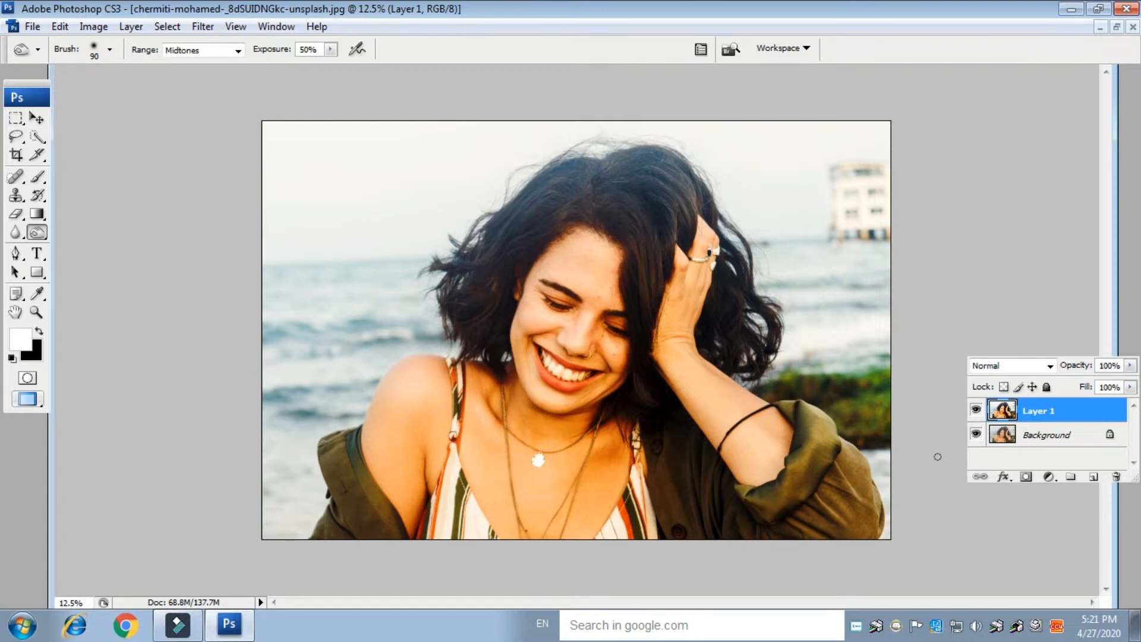
Duplicate Layer 1 twice
key("ctrl+j")
key("ctrl+j")
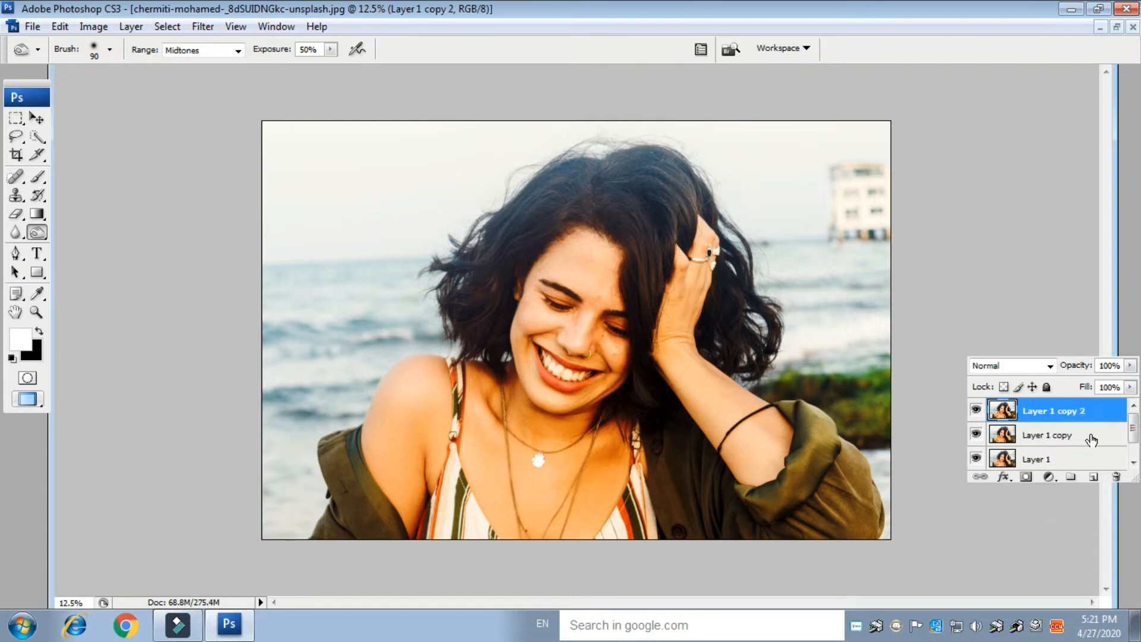
Hide Layer 1 copy 2 and apply a Gaussian Blur with a radius of about 15 pixels to Layer 1 copy
left_click(977, 411)
left_click(1041, 434)
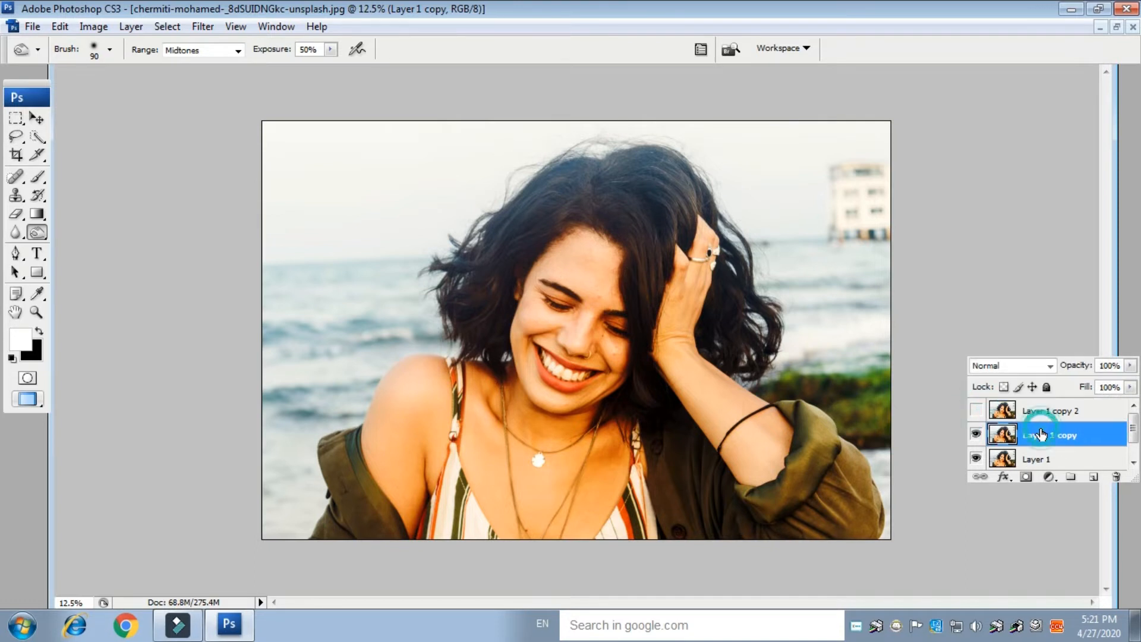
left_click(203, 26)
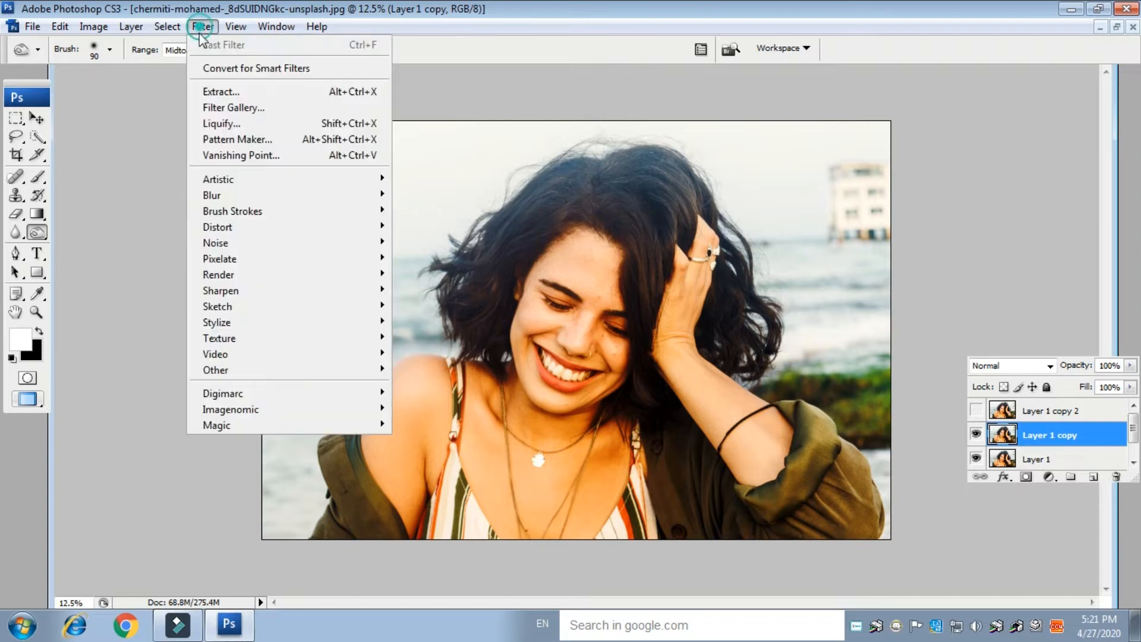
mouse_move(224, 203)
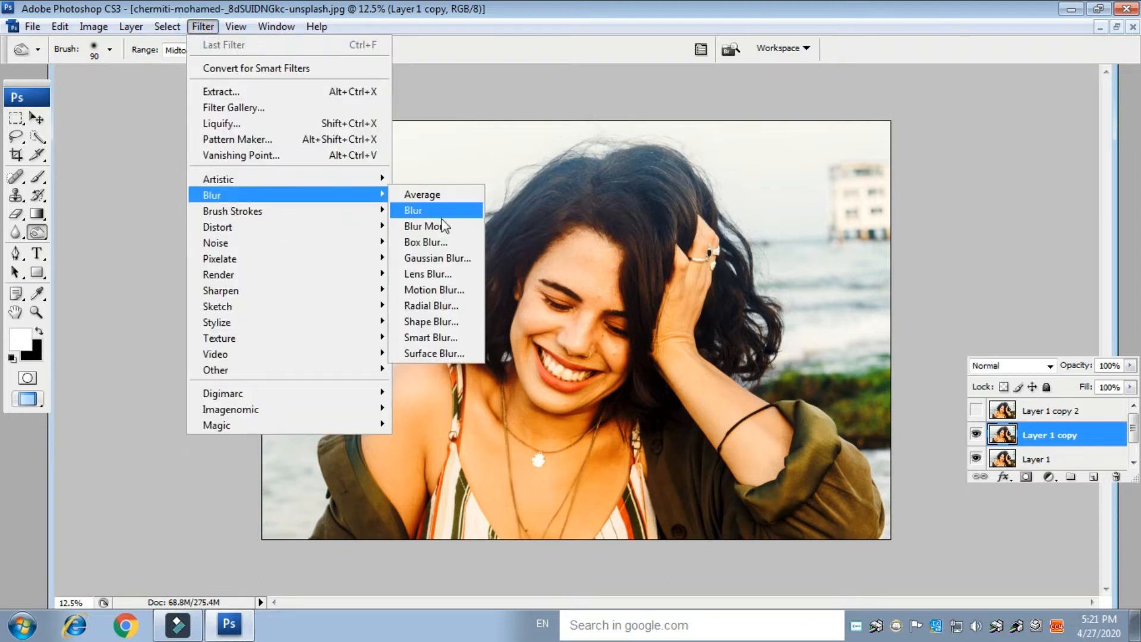
left_click(451, 260)
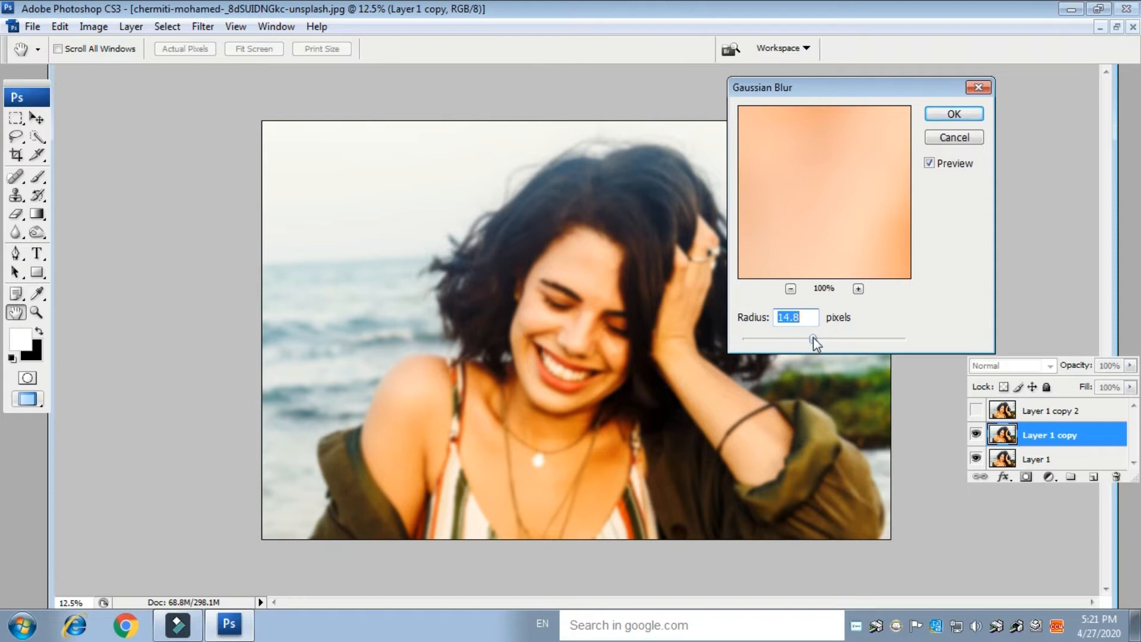
left_click_drag(816, 341, 814, 340)
left_click(970, 114)
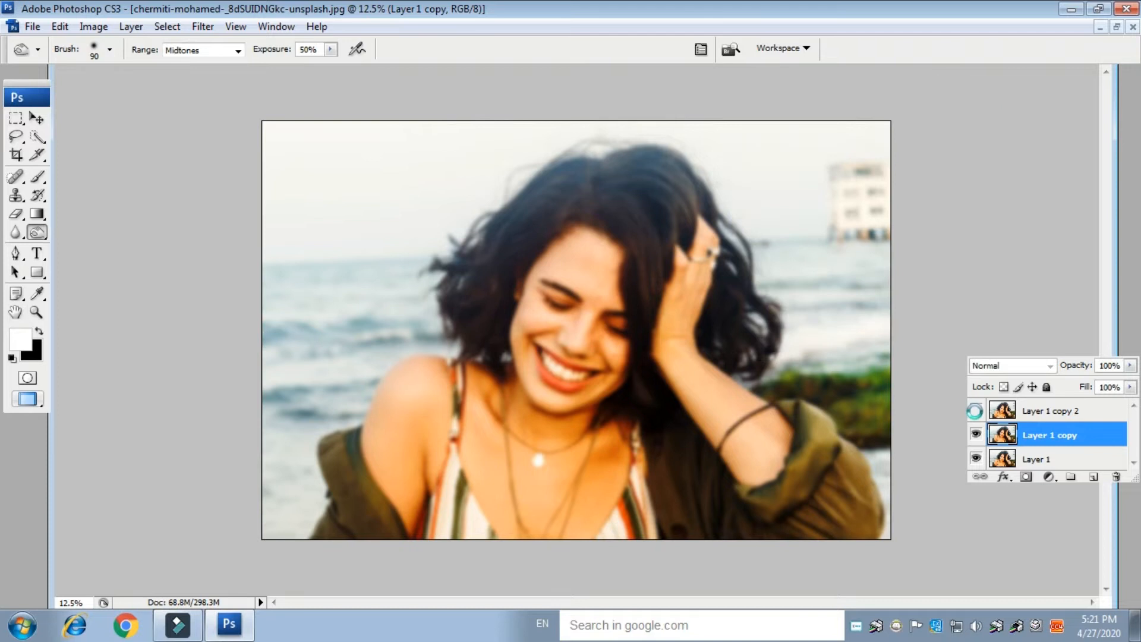
Reshow Layer 1 copy 2 and apply the High Pass filter to it with a small radius
left_click(977, 411)
left_click(1047, 412)
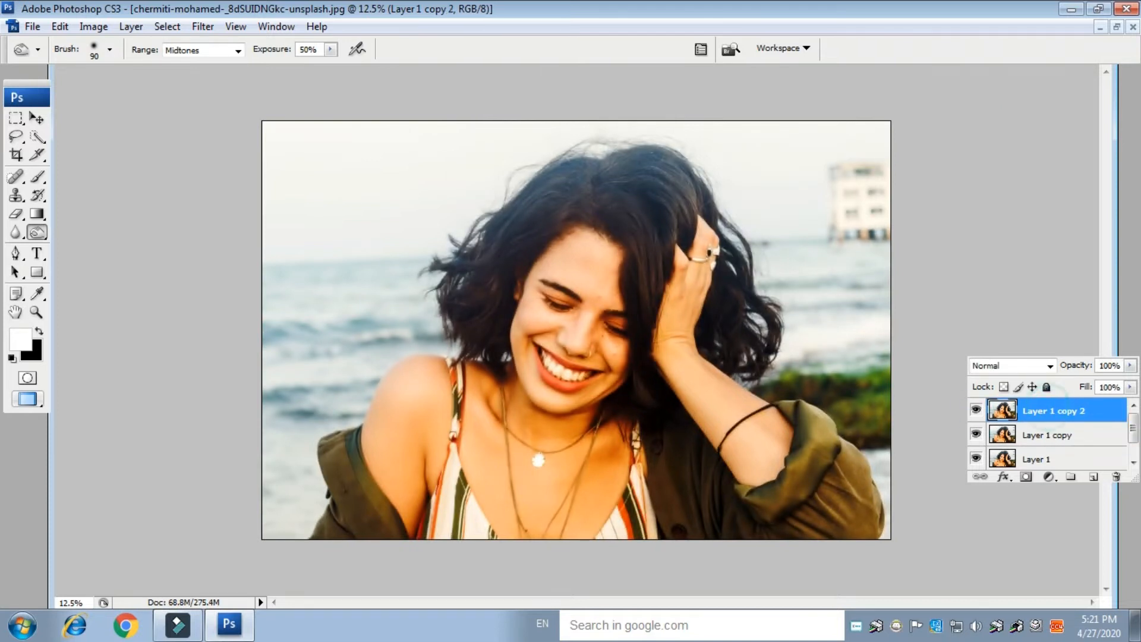
left_click(204, 27)
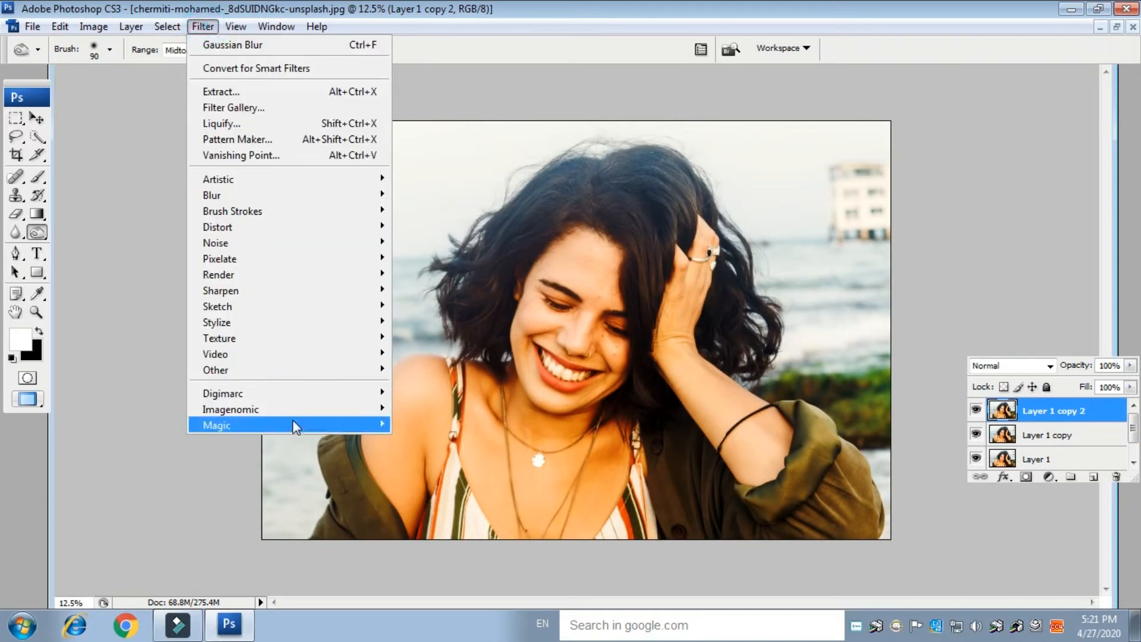
mouse_move(239, 375)
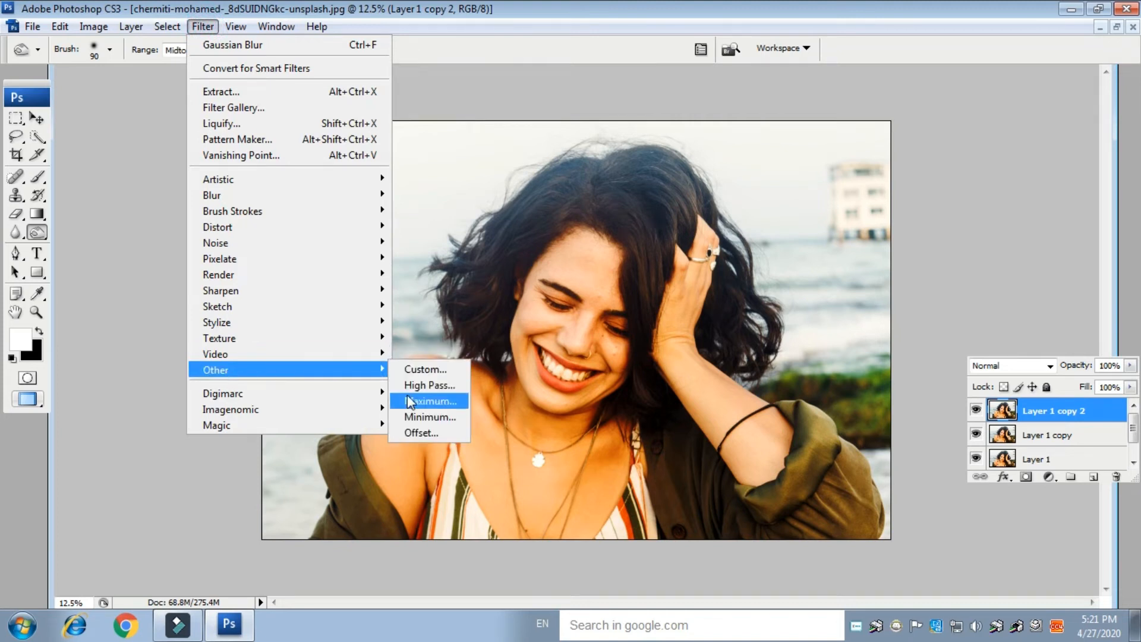
left_click(430, 386)
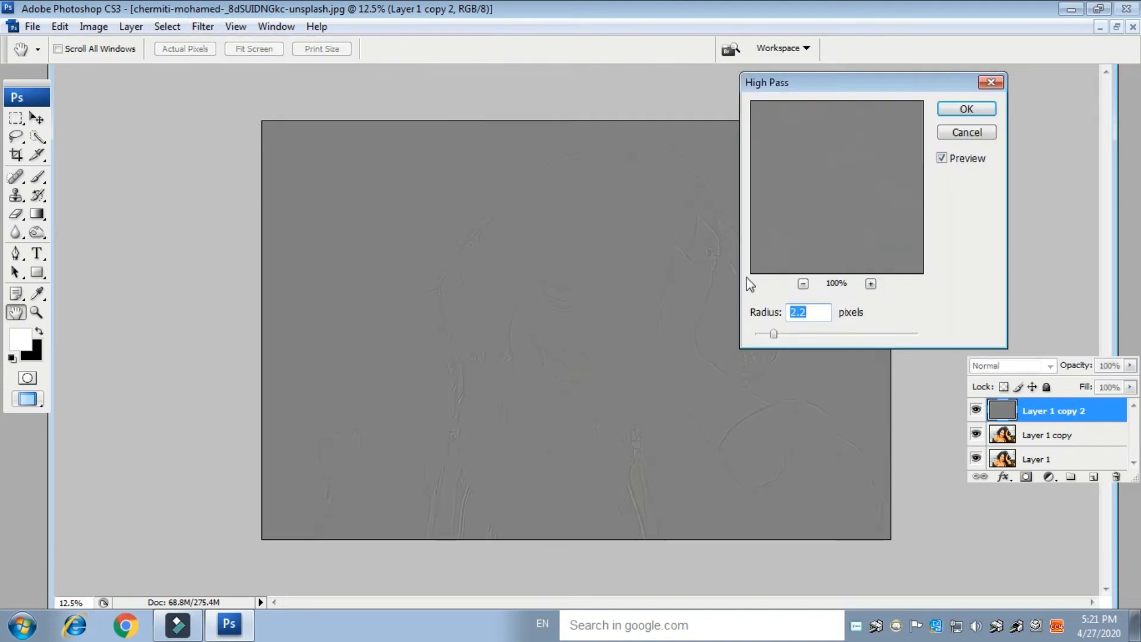
left_click(777, 335)
left_click(967, 108)
Set the blend mode of Layer 1 copy 2 to Vivid Light
key("o")
left_click(1021, 365)
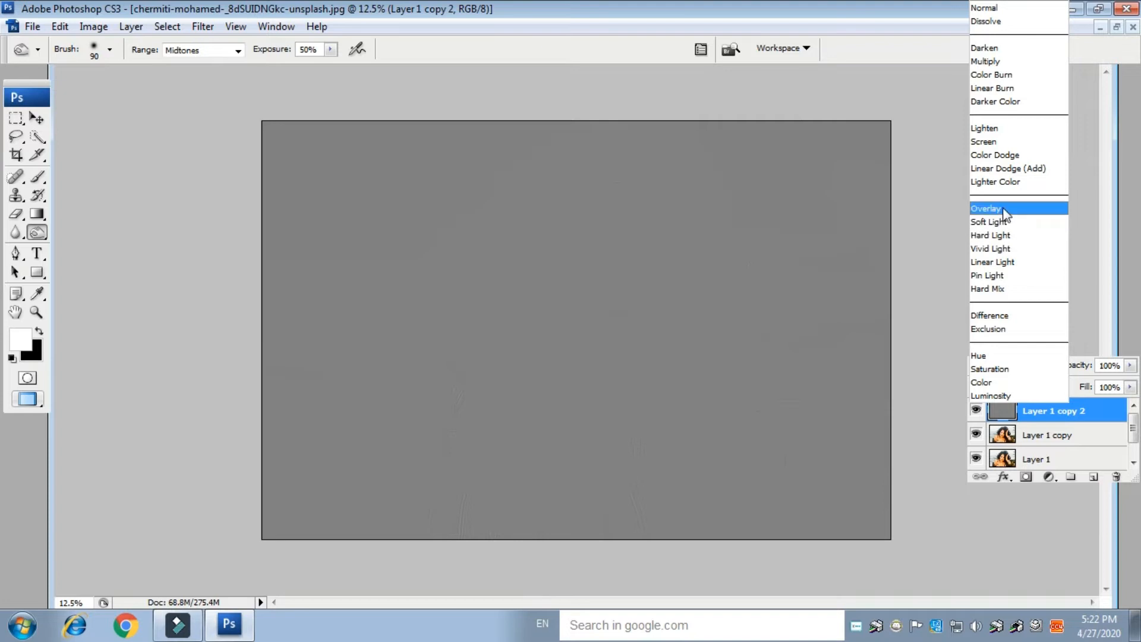
left_click(1020, 257)
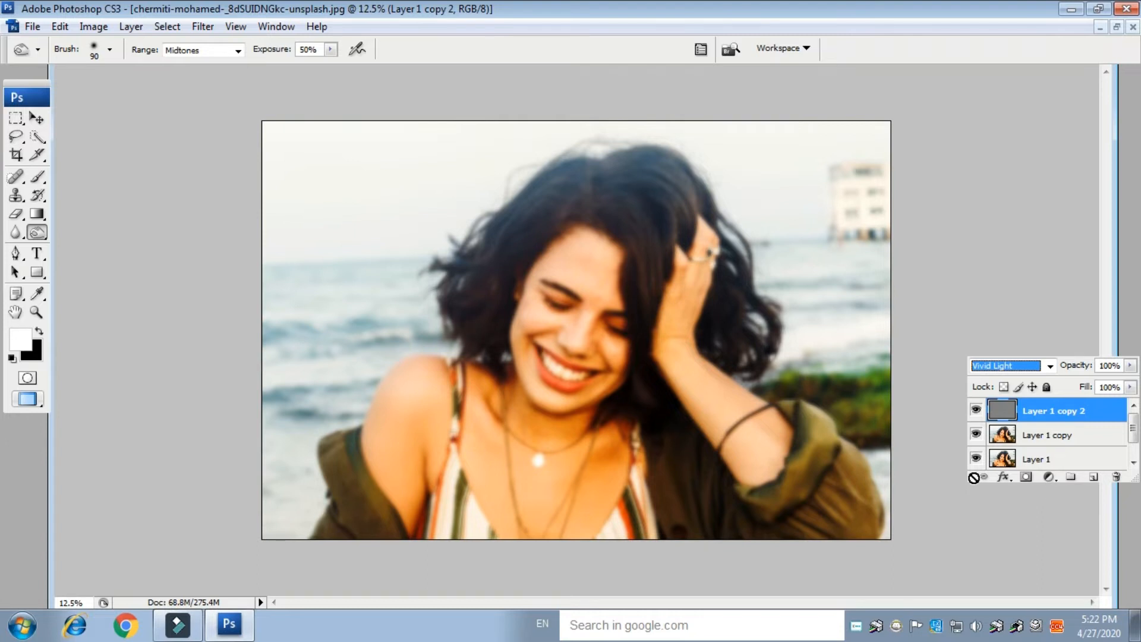
Add a layer mask to Layer 1 copy and invert it to black
left_click(1071, 438)
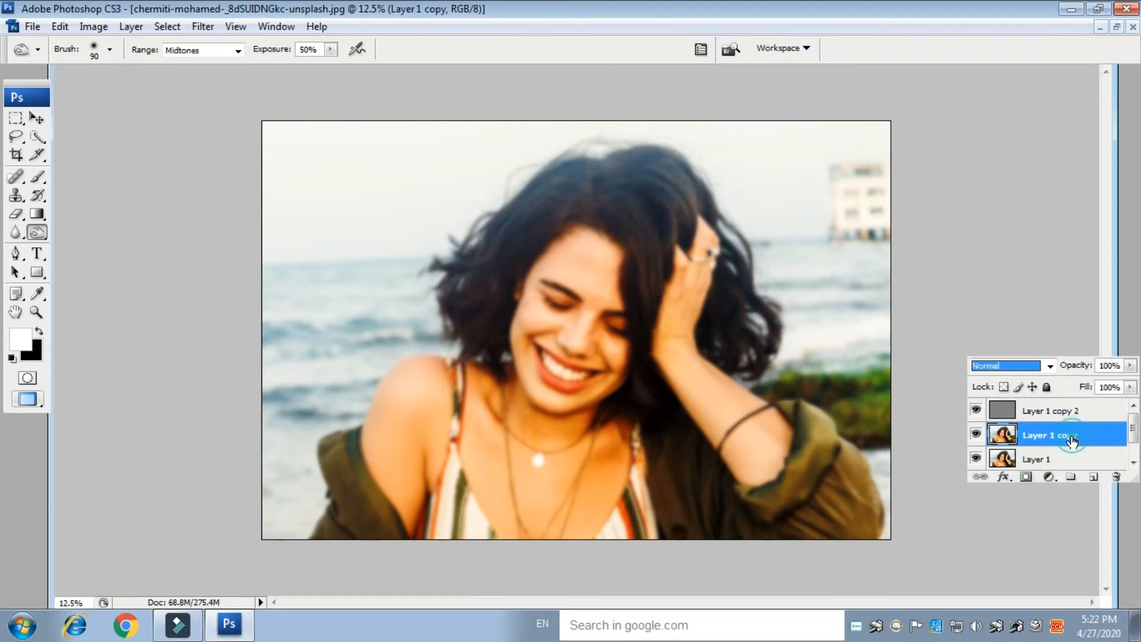
left_click(1027, 477)
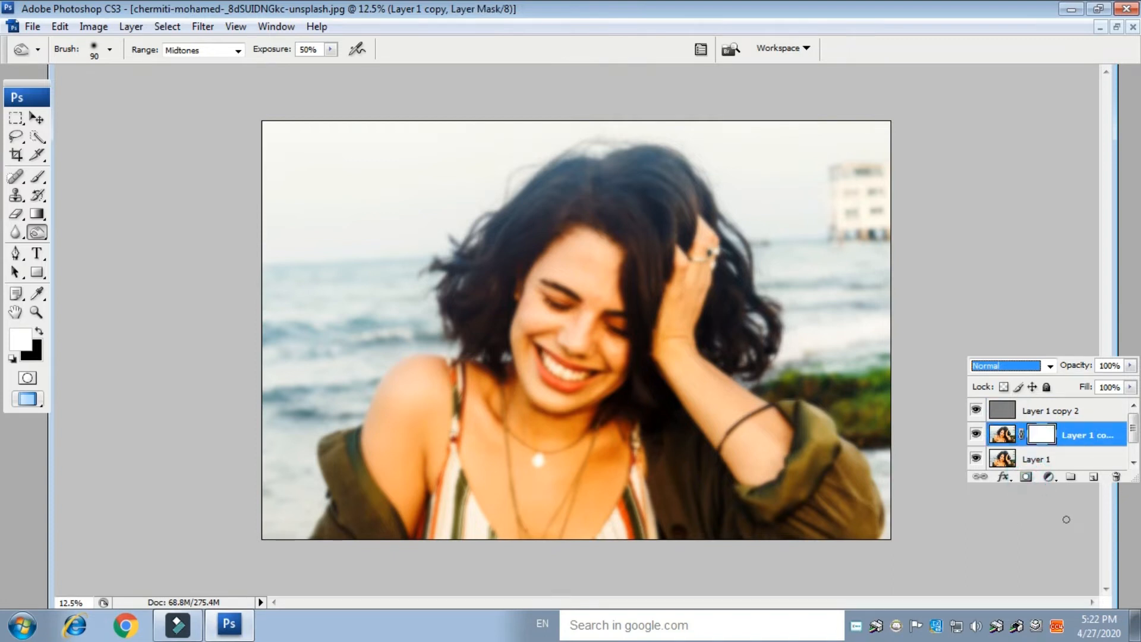
key("ctrl+i")
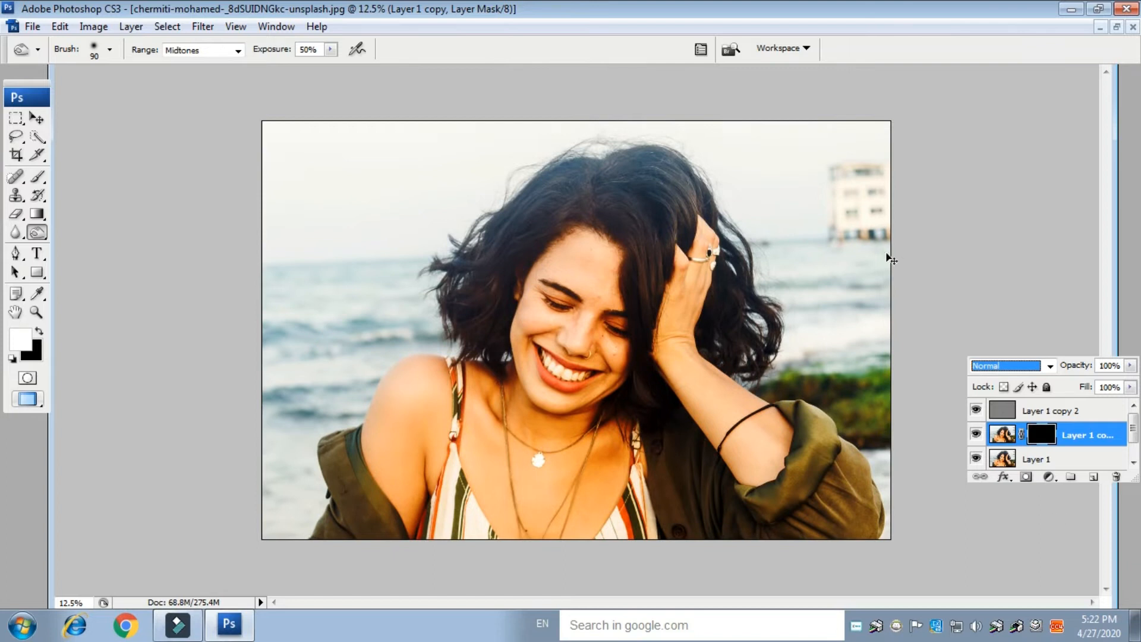
Smooth the forehead skin by painting white on the Layer 1 copy mask with a 150 px brush at 67% opacity
key("ctrl+plus")
key("ctrl+plus")
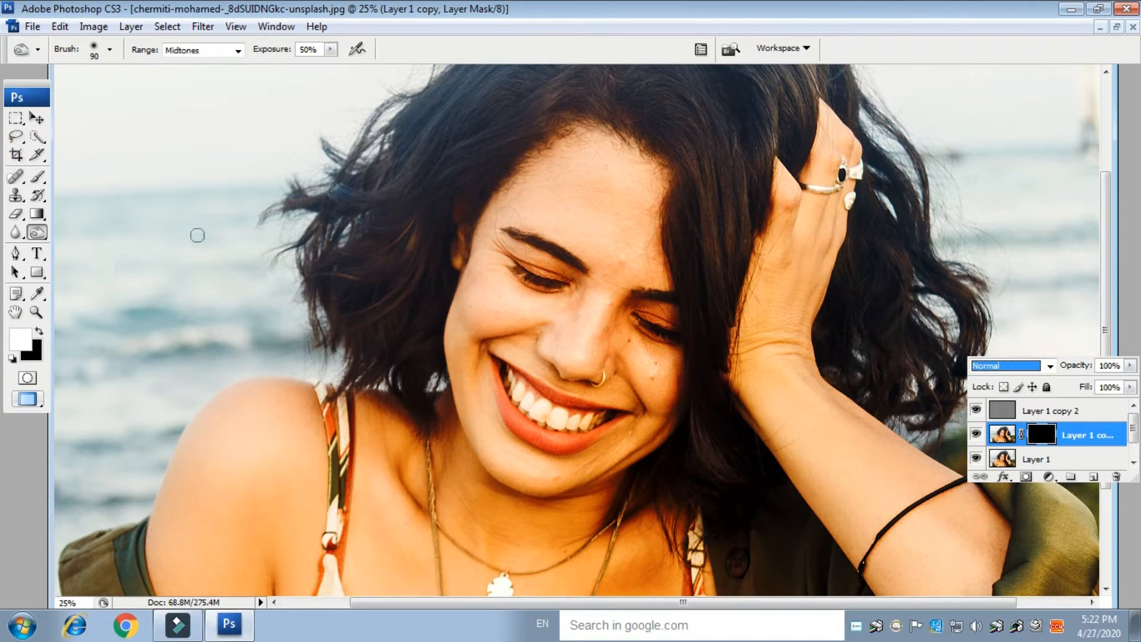
left_click(37, 177)
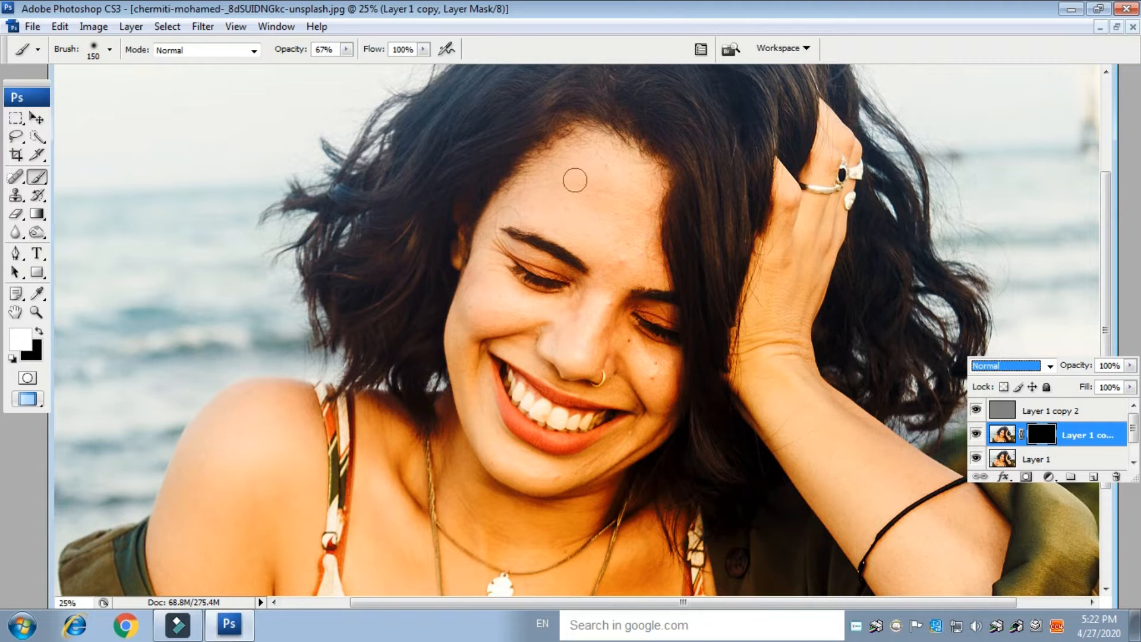
left_click_drag(591, 143, 557, 164)
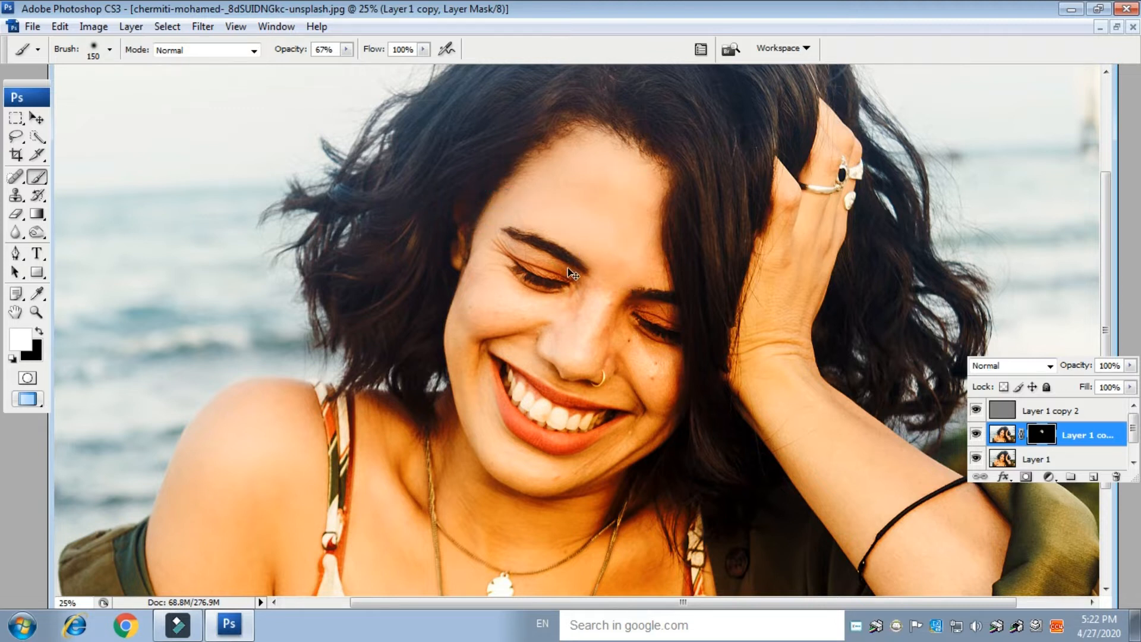
key("ctrl+plus")
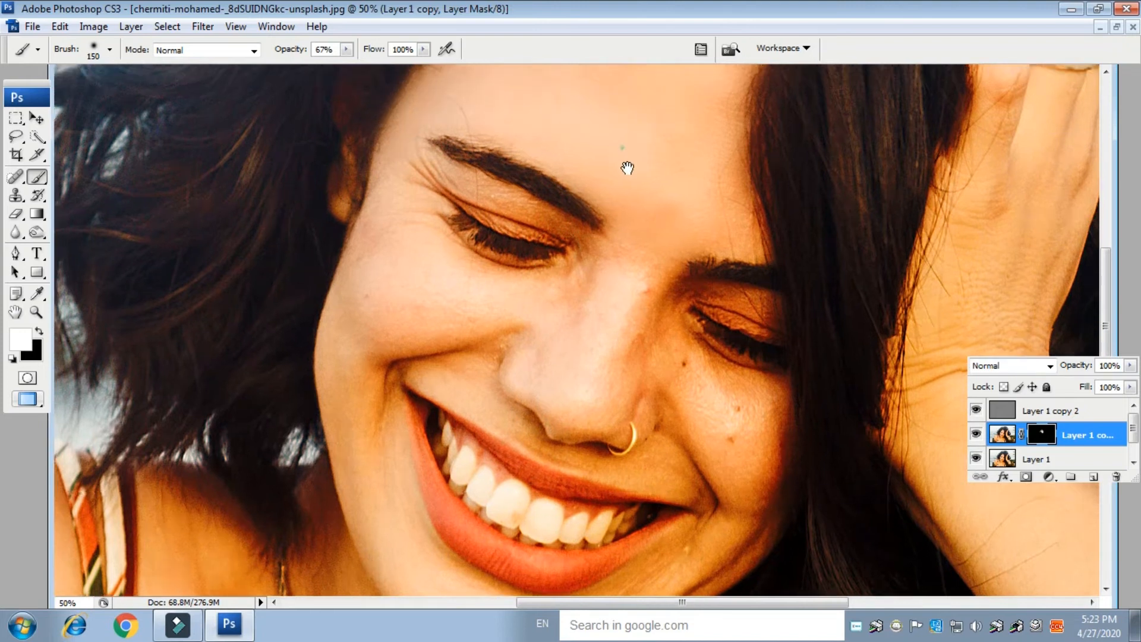
left_click_drag(624, 165, 665, 238)
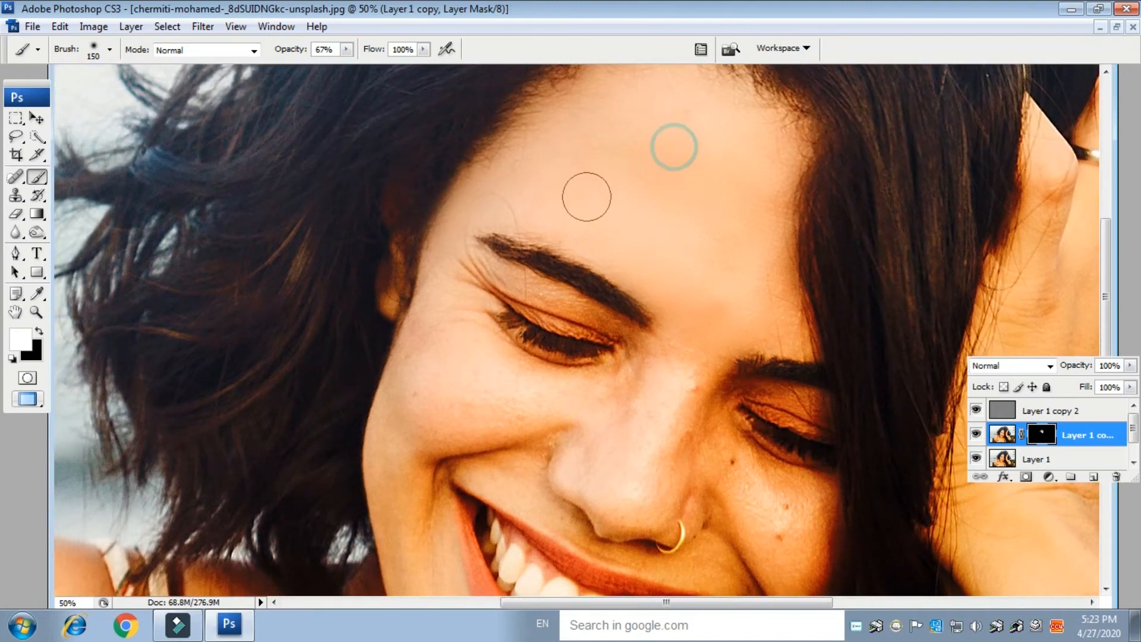
left_click(682, 118)
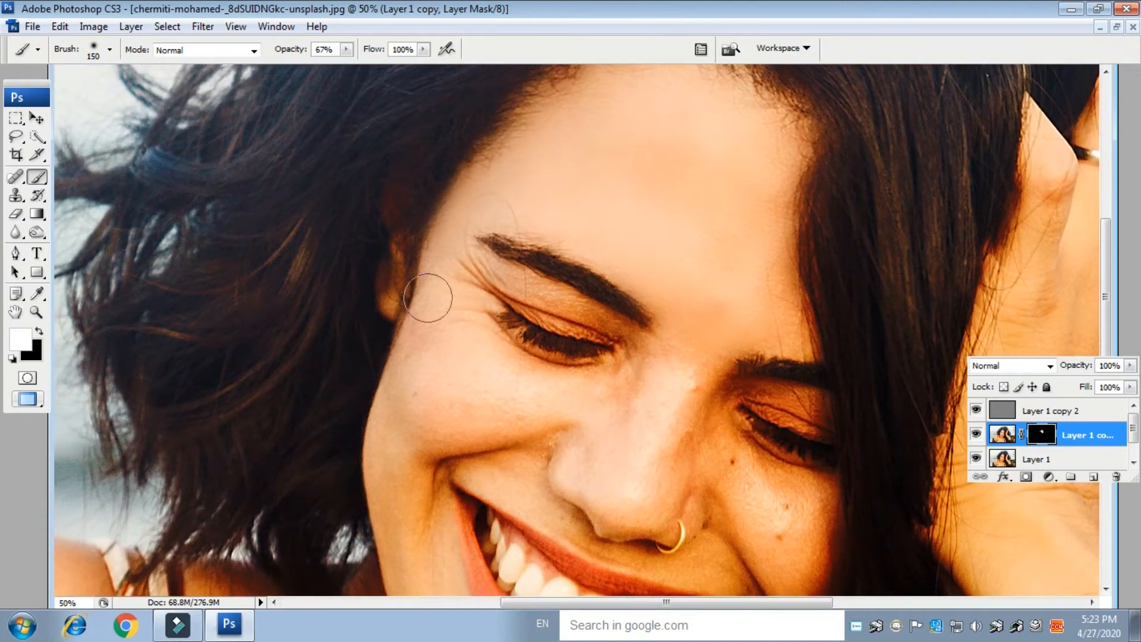
Paint white on the mask over the temple and the cheek on the picture's left, reducing the brush to 100 px
mouse_move(449, 247)
left_mouse_down()
mouse_move(426, 330)
mouse_move(440, 374)
mouse_move(461, 339)
mouse_move(455, 361)
left_mouse_up()
key("bracketleft")
key("bracketleft")
left_click(475, 343)
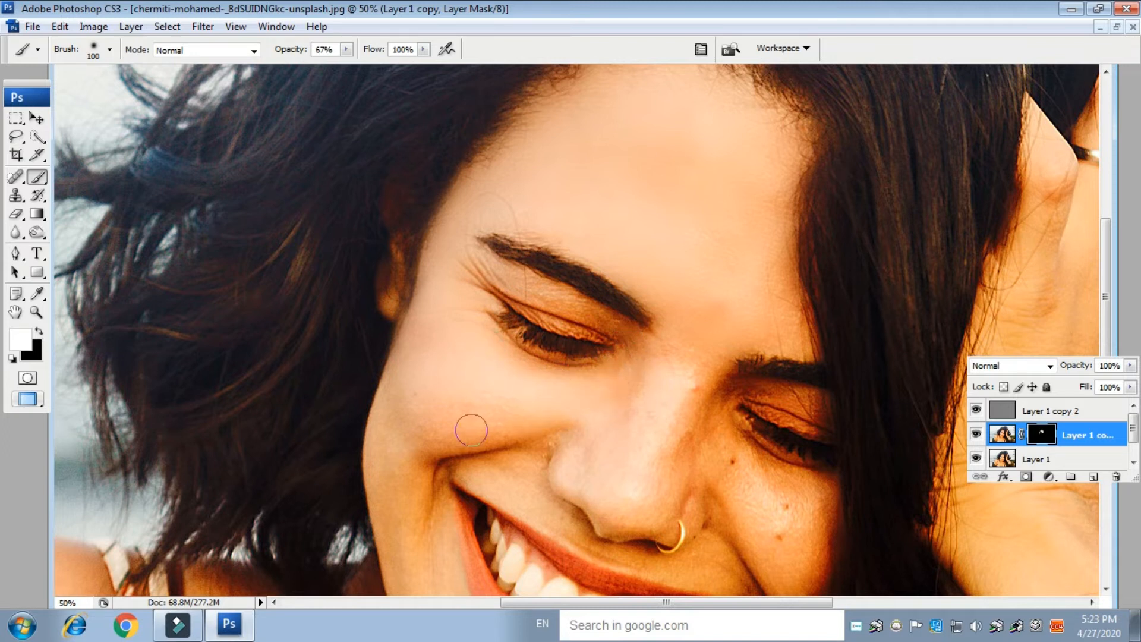
left_click(528, 413)
left_click(399, 369)
left_click(421, 440)
Soften the eyelid and outer-corner creases of the eye on the picture's left, plus the nose, with white mask strokes
left_click(510, 277)
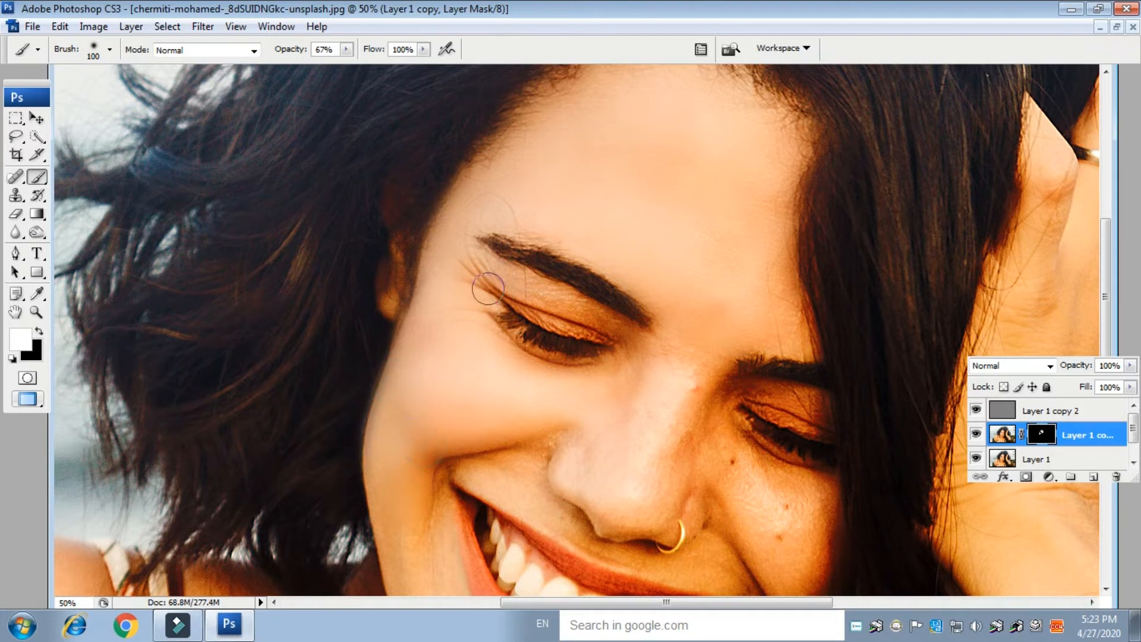
mouse_move(522, 282)
left_mouse_down()
mouse_move(488, 285)
mouse_move(473, 261)
left_mouse_up()
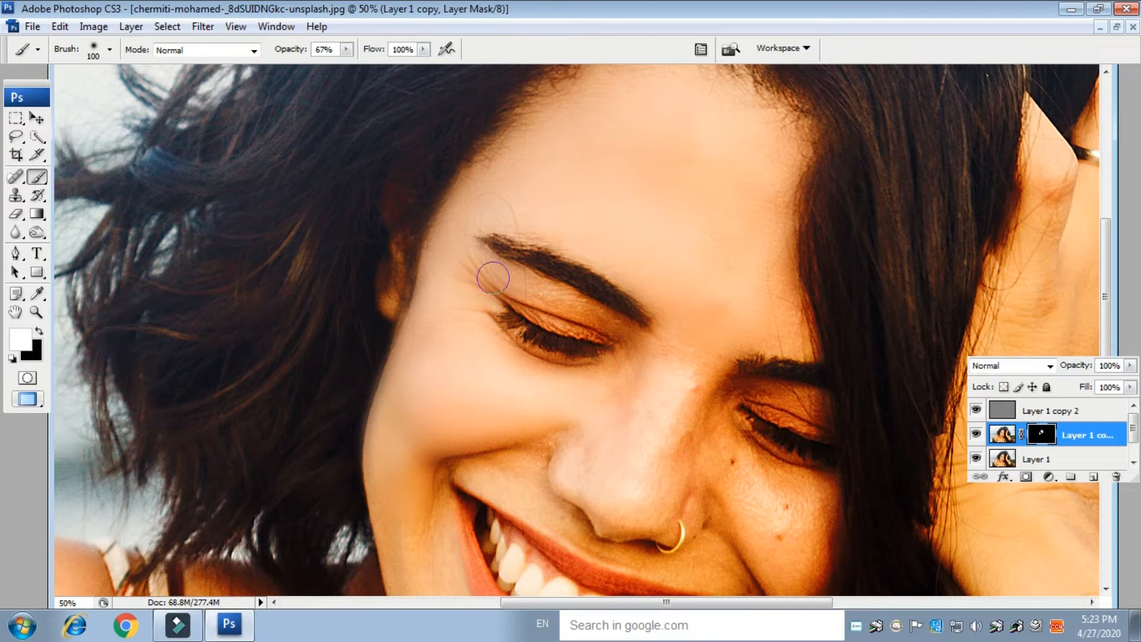
left_click_drag(522, 290, 565, 318)
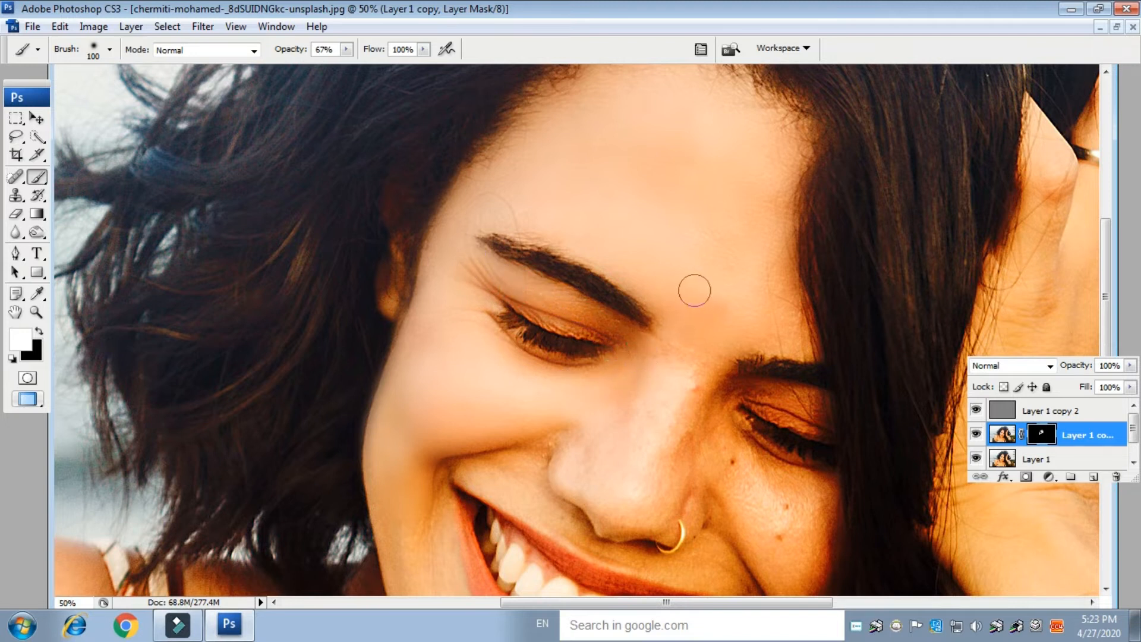
left_click_drag(713, 282, 645, 223)
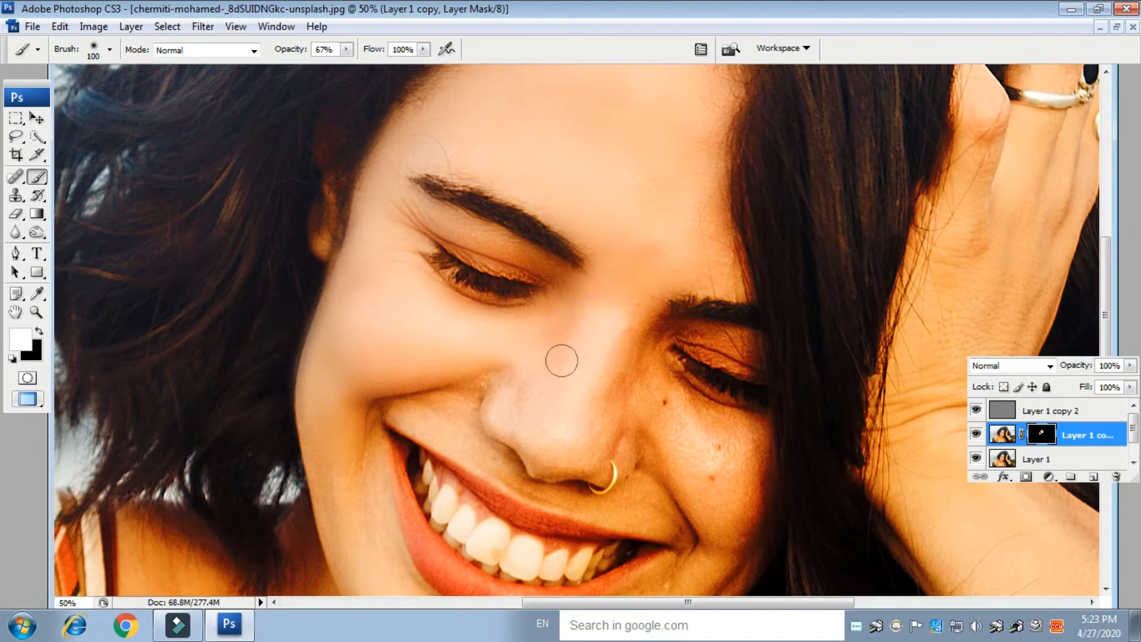
mouse_move(529, 438)
left_mouse_down()
mouse_move(546, 471)
mouse_move(586, 426)
left_mouse_up()
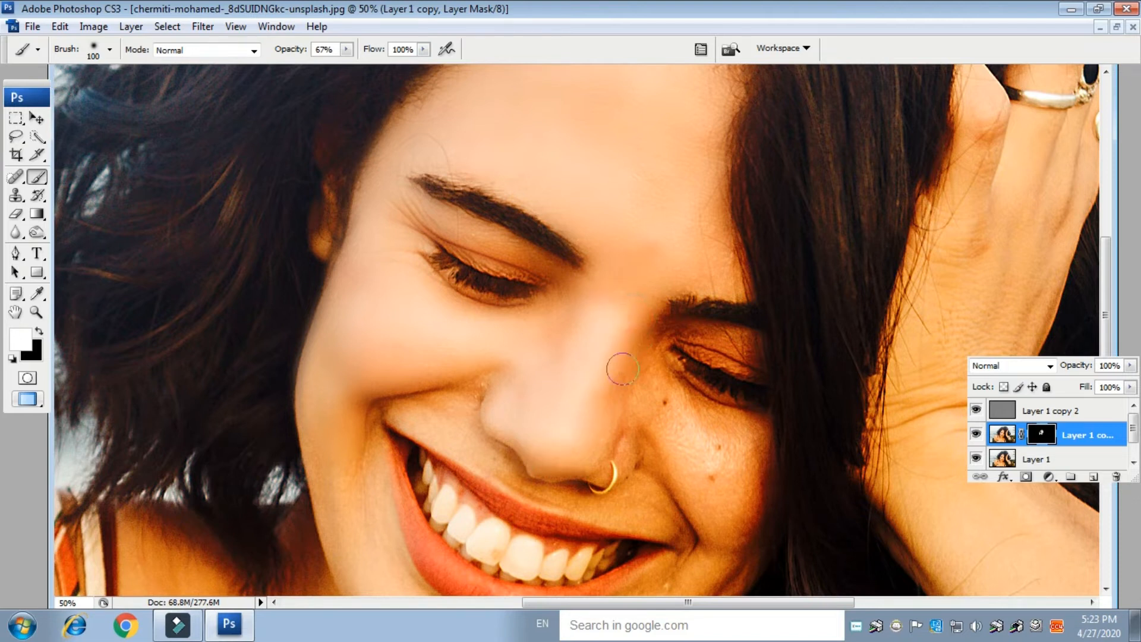
Paint white on the mask over the under-eye area, cheek spots and eyelid on the picture's right side of the face
left_click_drag(569, 384, 475, 309)
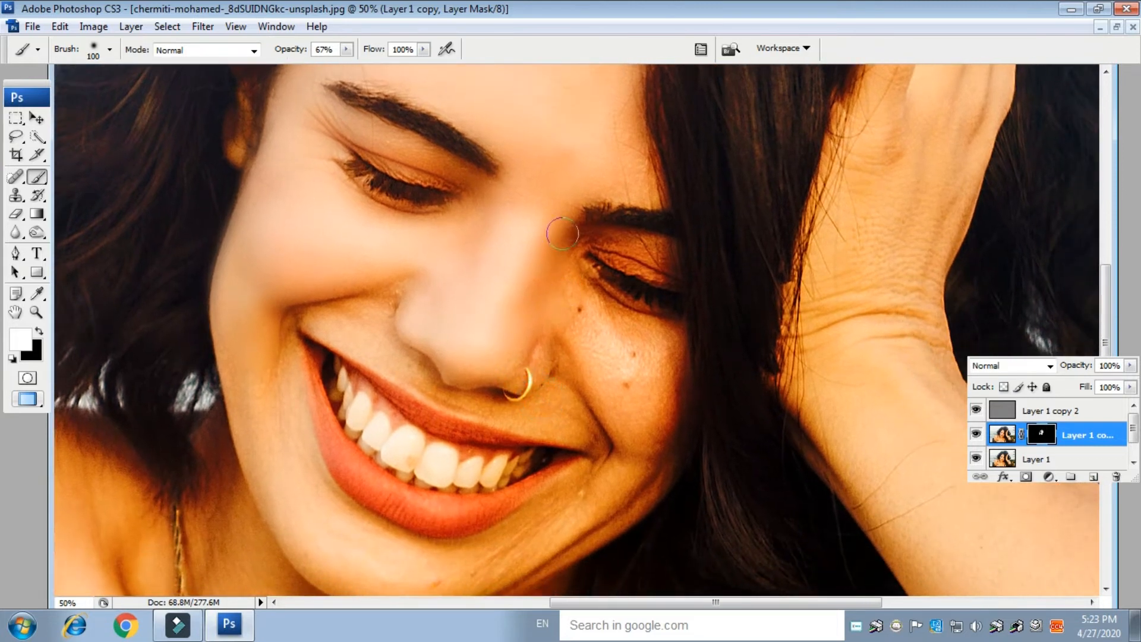
mouse_move(567, 283)
left_mouse_down()
mouse_move(586, 303)
mouse_move(591, 275)
left_mouse_up()
left_click(624, 333)
left_click(629, 359)
mouse_move(532, 321)
left_mouse_down()
mouse_move(582, 402)
mouse_move(580, 350)
mouse_move(608, 378)
mouse_move(583, 388)
mouse_move(532, 348)
mouse_move(444, 365)
left_mouse_up()
left_click(609, 391)
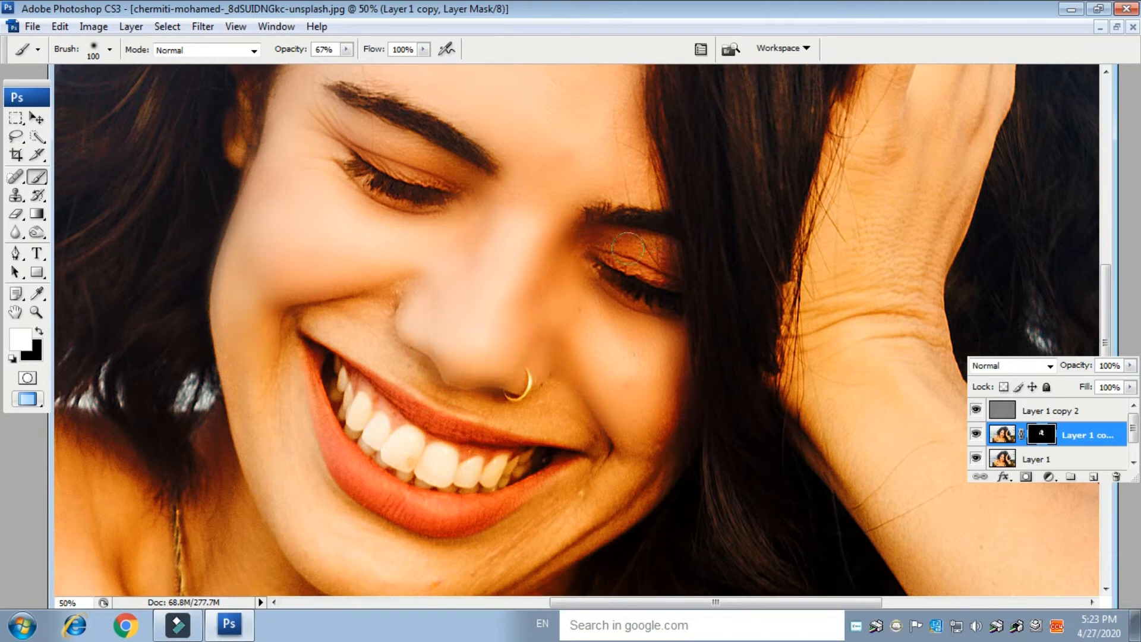
left_click_drag(644, 246, 642, 255)
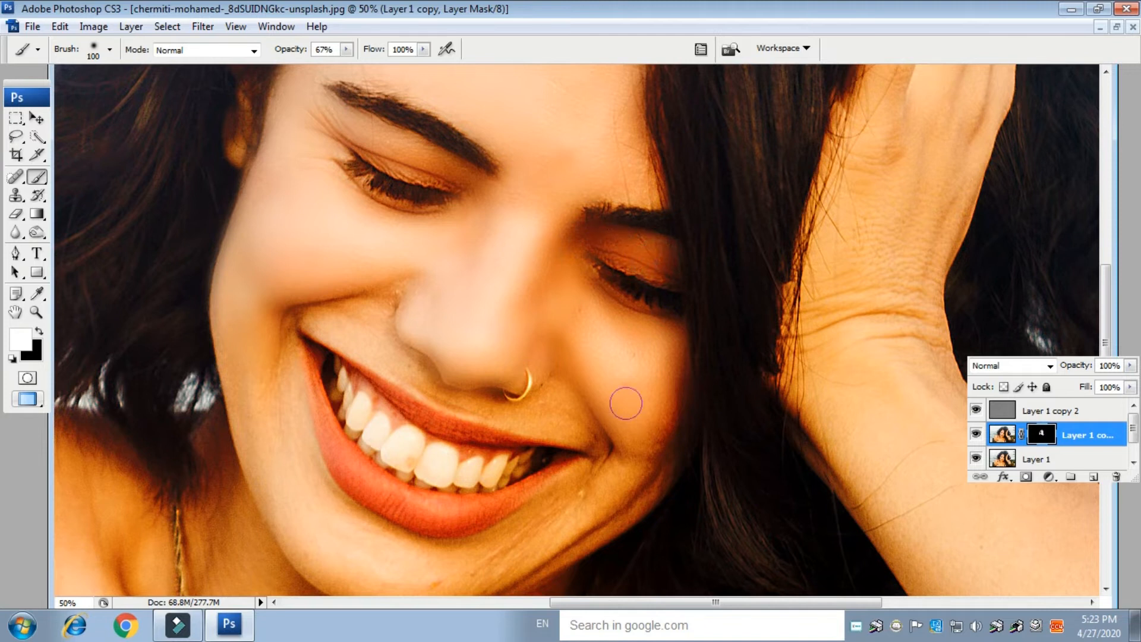
Smooth the jaw, the chin and the smile fold beside the nose ring with white strokes on the mask
mouse_move(627, 419)
left_mouse_down()
mouse_move(606, 345)
mouse_move(638, 277)
left_mouse_up()
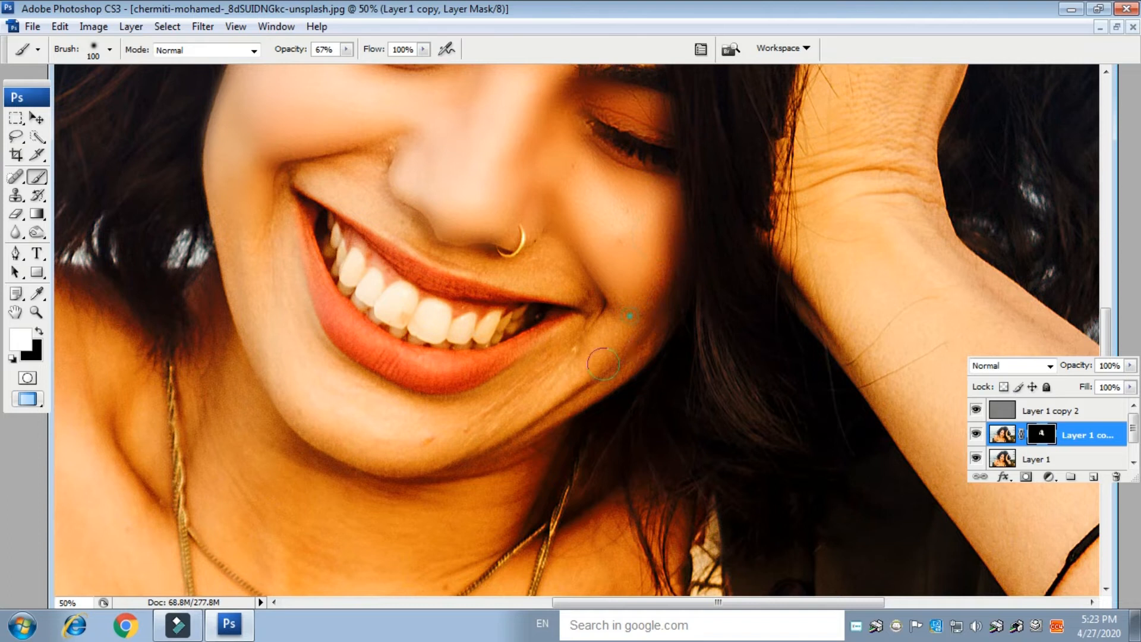
mouse_move(642, 340)
left_mouse_down()
mouse_move(554, 384)
mouse_move(519, 430)
mouse_move(595, 318)
mouse_move(538, 381)
mouse_move(560, 339)
mouse_move(538, 366)
left_mouse_up()
left_click_drag(470, 422, 484, 421)
left_click_drag(553, 205, 538, 280)
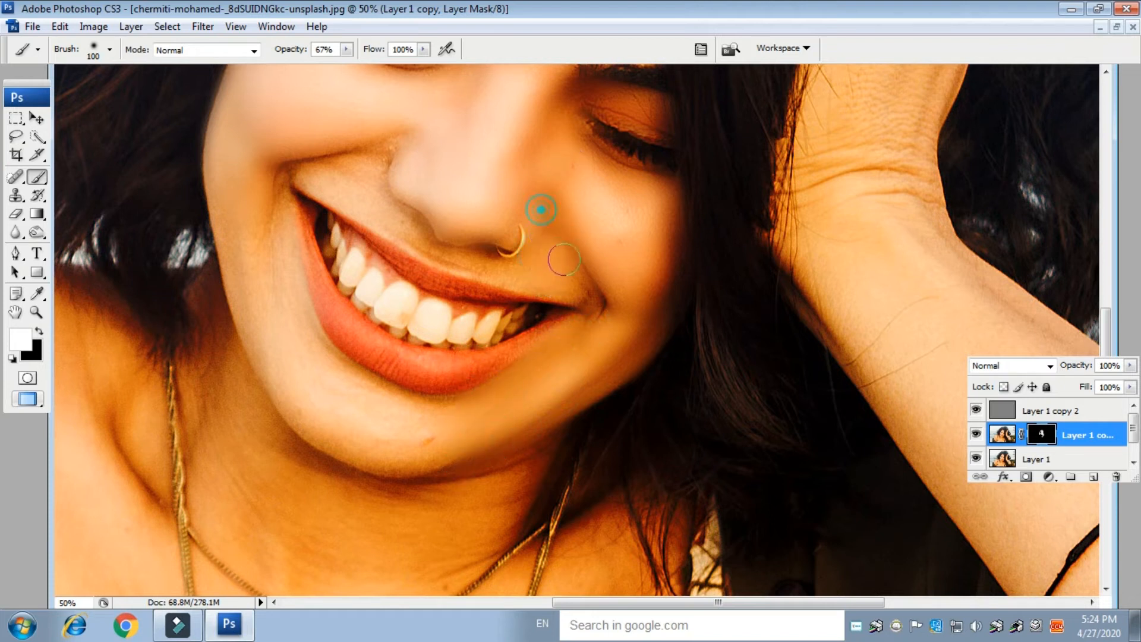
mouse_move(596, 315)
left_mouse_down()
mouse_move(601, 293)
mouse_move(547, 248)
mouse_move(526, 275)
left_mouse_up()
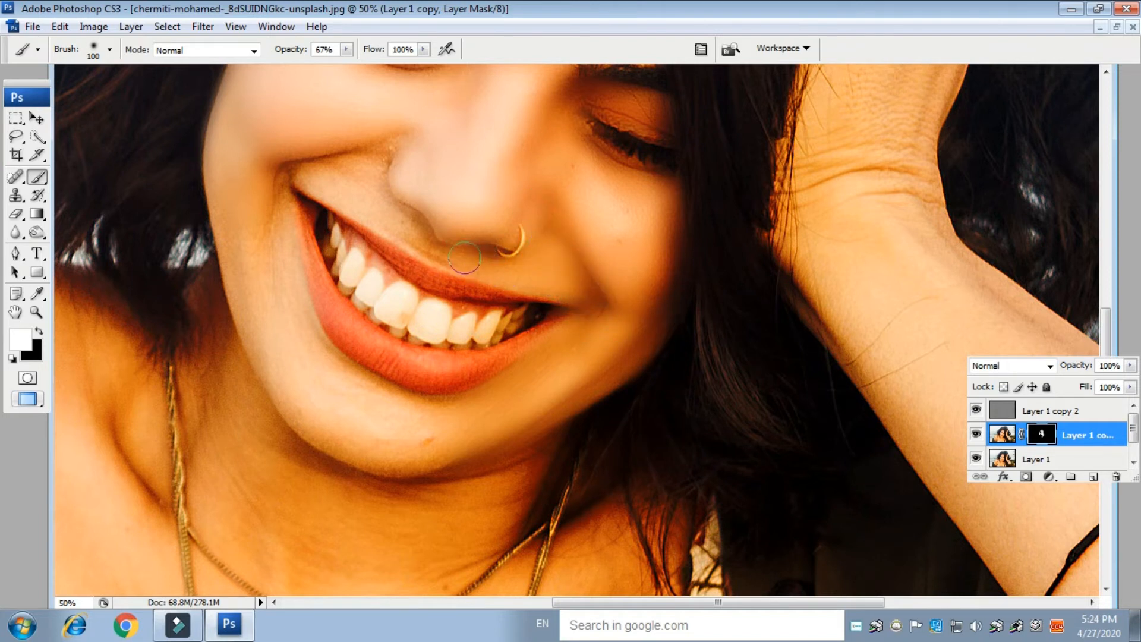
Paint white on the mask over the upper lip, the mouth corner and the cheek and jaw on the picture's left
mouse_move(476, 237)
left_mouse_down()
mouse_move(420, 218)
mouse_move(365, 140)
mouse_move(389, 156)
mouse_move(411, 139)
mouse_move(390, 132)
mouse_move(364, 167)
mouse_move(301, 162)
mouse_move(367, 201)
mouse_move(375, 180)
mouse_move(385, 203)
mouse_move(372, 152)
mouse_move(392, 224)
mouse_move(381, 210)
mouse_move(414, 243)
mouse_move(408, 223)
mouse_move(453, 257)
mouse_move(512, 275)
mouse_move(401, 223)
left_mouse_up()
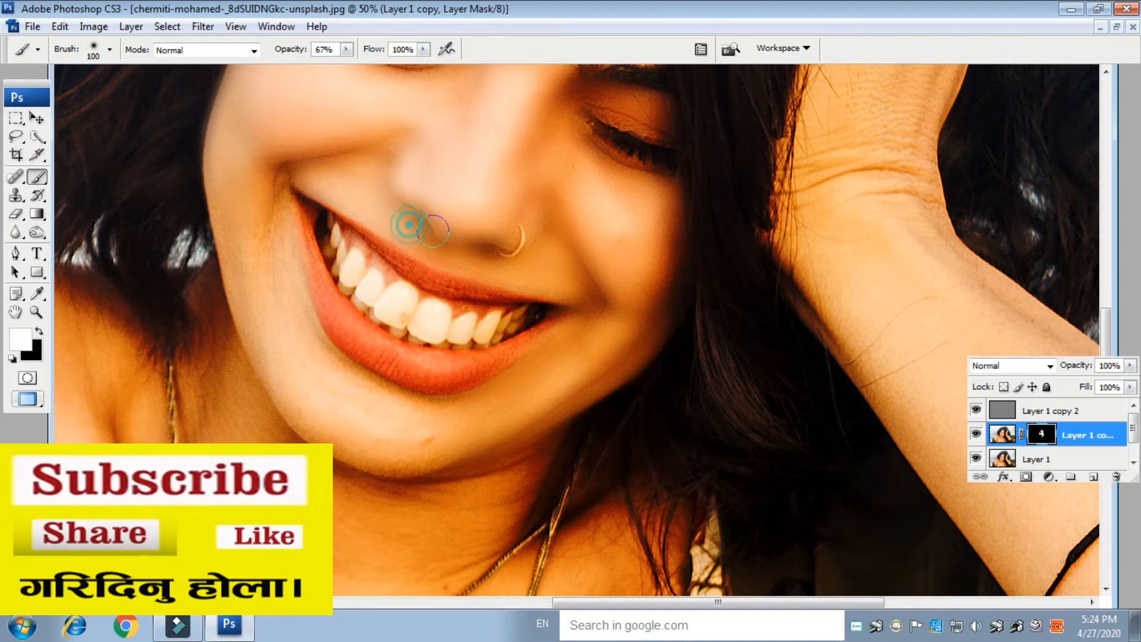
mouse_move(284, 189)
left_mouse_down()
mouse_move(277, 143)
mouse_move(270, 181)
left_mouse_up()
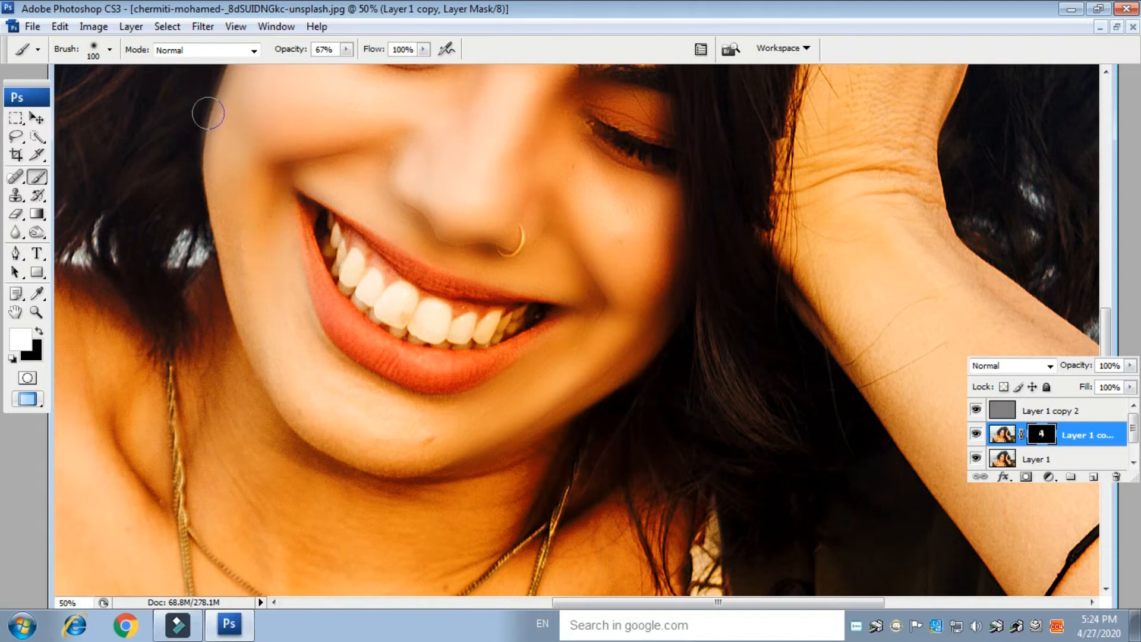
mouse_move(226, 229)
left_mouse_down()
mouse_move(222, 204)
mouse_move(219, 229)
mouse_move(248, 281)
left_mouse_up()
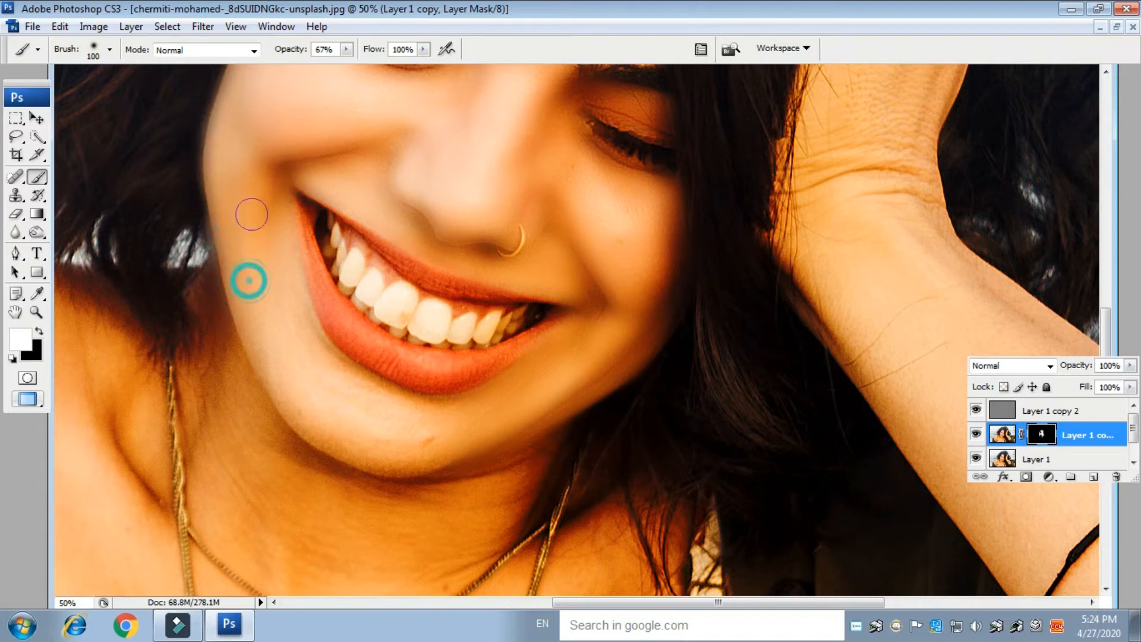
mouse_move(262, 191)
left_mouse_down()
mouse_move(259, 241)
mouse_move(273, 186)
left_mouse_up()
mouse_move(267, 262)
left_mouse_down()
mouse_move(306, 346)
mouse_move(297, 392)
mouse_move(268, 363)
mouse_move(318, 448)
mouse_move(363, 430)
mouse_move(308, 372)
mouse_move(381, 424)
mouse_move(323, 376)
mouse_move(359, 428)
left_mouse_up()
Smooth the chin and the jawline on the picture's right with white strokes on the mask
left_click_drag(585, 293, 574, 203)
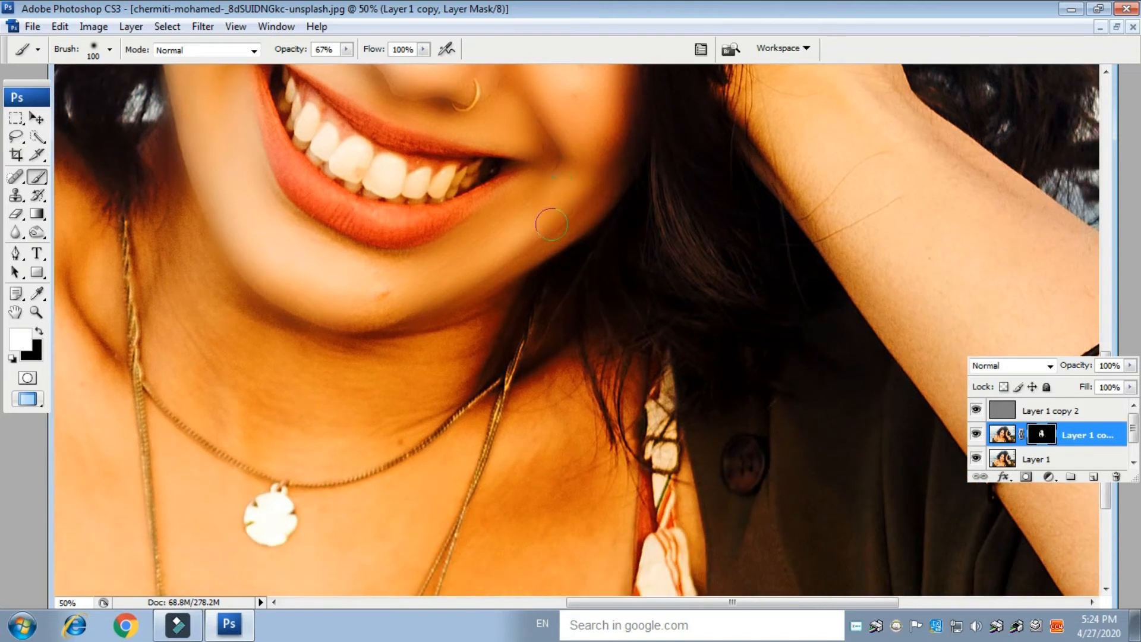
mouse_move(497, 254)
left_mouse_down()
mouse_move(468, 242)
mouse_move(377, 273)
mouse_move(349, 299)
left_mouse_up()
mouse_move(452, 288)
left_mouse_down()
mouse_move(304, 240)
mouse_move(271, 193)
mouse_move(294, 230)
mouse_move(322, 244)
mouse_move(404, 265)
mouse_move(466, 252)
mouse_move(261, 278)
mouse_move(279, 307)
mouse_move(361, 299)
mouse_move(329, 290)
mouse_move(309, 289)
mouse_move(380, 323)
mouse_move(456, 330)
mouse_move(418, 319)
left_mouse_up()
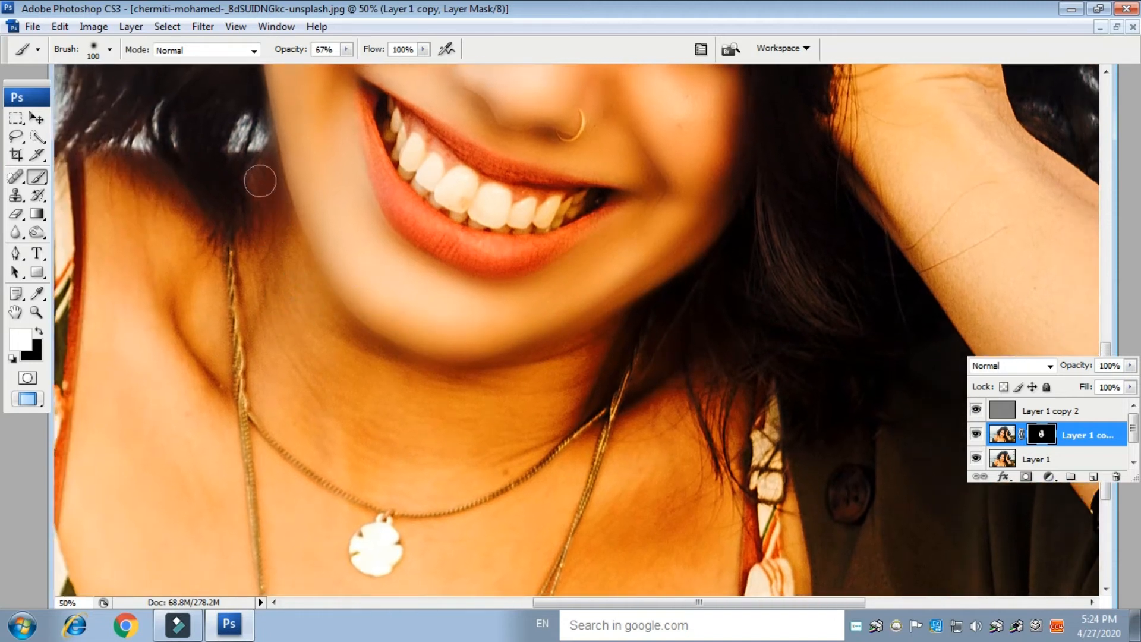
Soften the neck beneath the jaw with white mask strokes, enlarging the brush to 175 px
mouse_move(268, 203)
left_mouse_down()
mouse_move(272, 274)
mouse_move(278, 217)
left_mouse_up()
left_click(254, 295)
left_click_drag(312, 250, 329, 283)
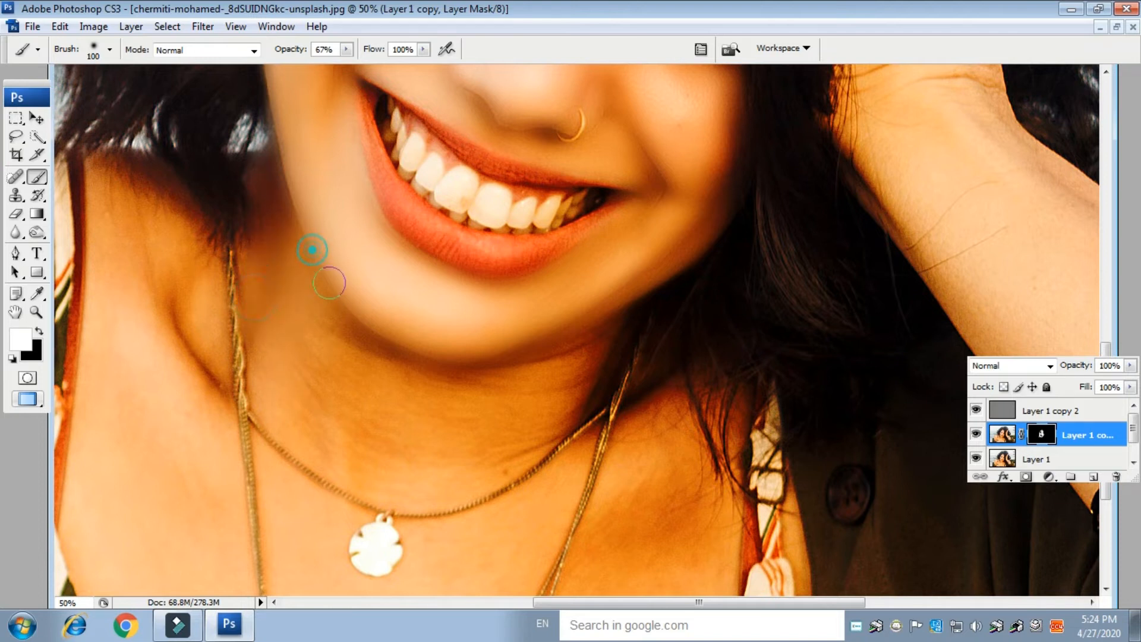
key("bracketright")
key("bracketright")
key("bracketright")
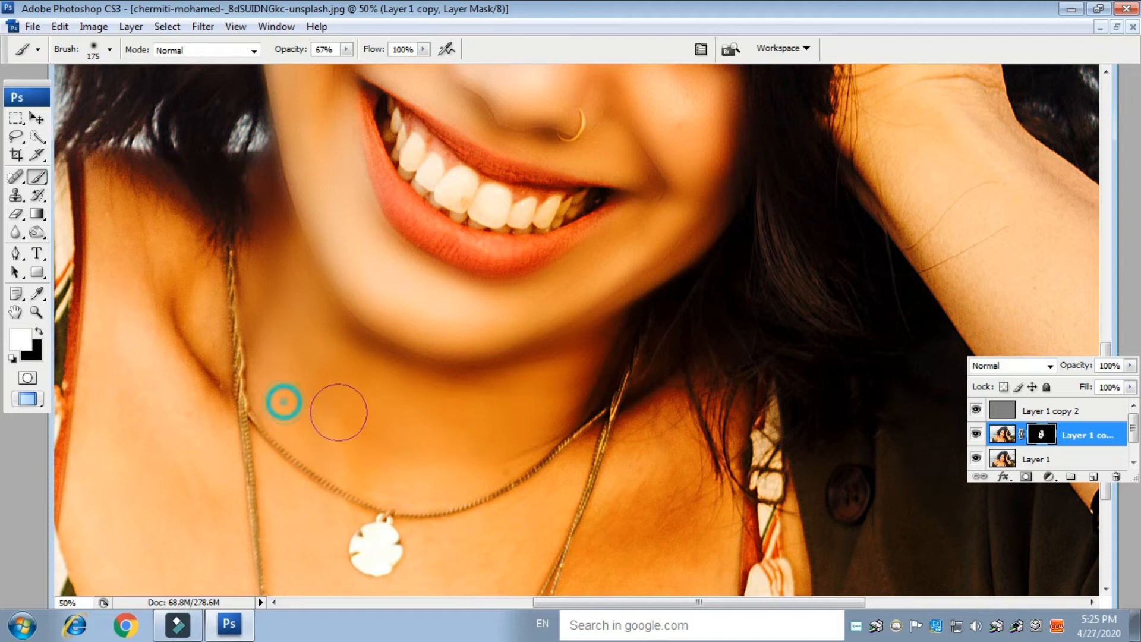
Paint white on the mask over the collarbone and chest between the striped top and the long chain on the picture's left
mouse_move(97, 246)
left_mouse_down()
mouse_move(108, 199)
mouse_move(106, 176)
mouse_move(85, 162)
mouse_move(132, 255)
mouse_move(105, 183)
mouse_move(164, 274)
mouse_move(151, 199)
mouse_move(189, 250)
mouse_move(199, 357)
mouse_move(183, 424)
mouse_move(141, 272)
mouse_move(106, 449)
mouse_move(90, 283)
mouse_move(99, 486)
mouse_move(86, 523)
mouse_move(162, 523)
mouse_move(201, 413)
mouse_move(195, 550)
left_mouse_up()
left_click_drag(394, 377, 434, 173)
mouse_move(192, 252)
left_mouse_down()
mouse_move(136, 367)
mouse_move(166, 426)
left_mouse_up()
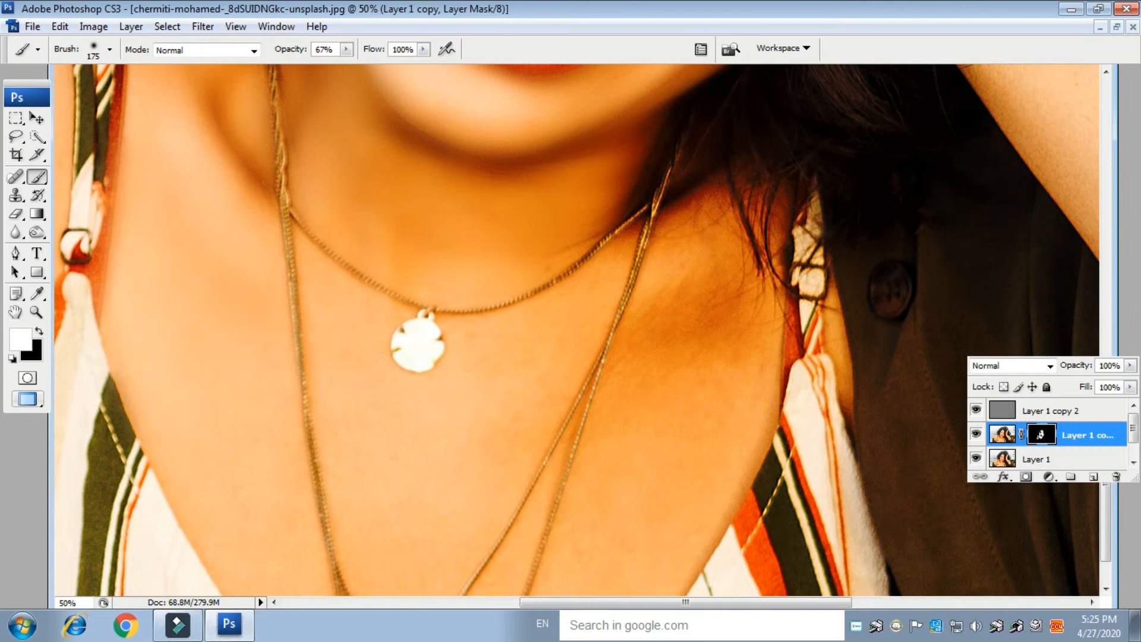
left_click_drag(254, 258, 266, 405)
left_click_drag(200, 504, 181, 423)
left_click_drag(245, 522, 285, 565)
left_click_drag(270, 503, 208, 303)
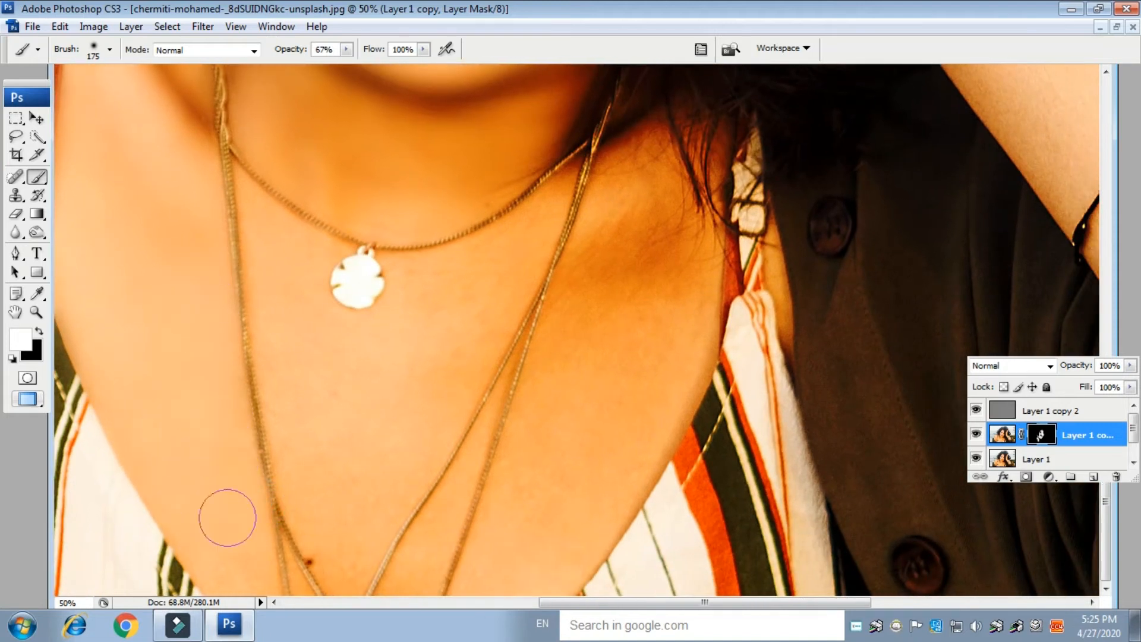
Smooth the chest skin around the pendant and between the long necklace chains with white on the mask
left_click(229, 566)
left_click(265, 228)
left_click(270, 261)
left_click(311, 275)
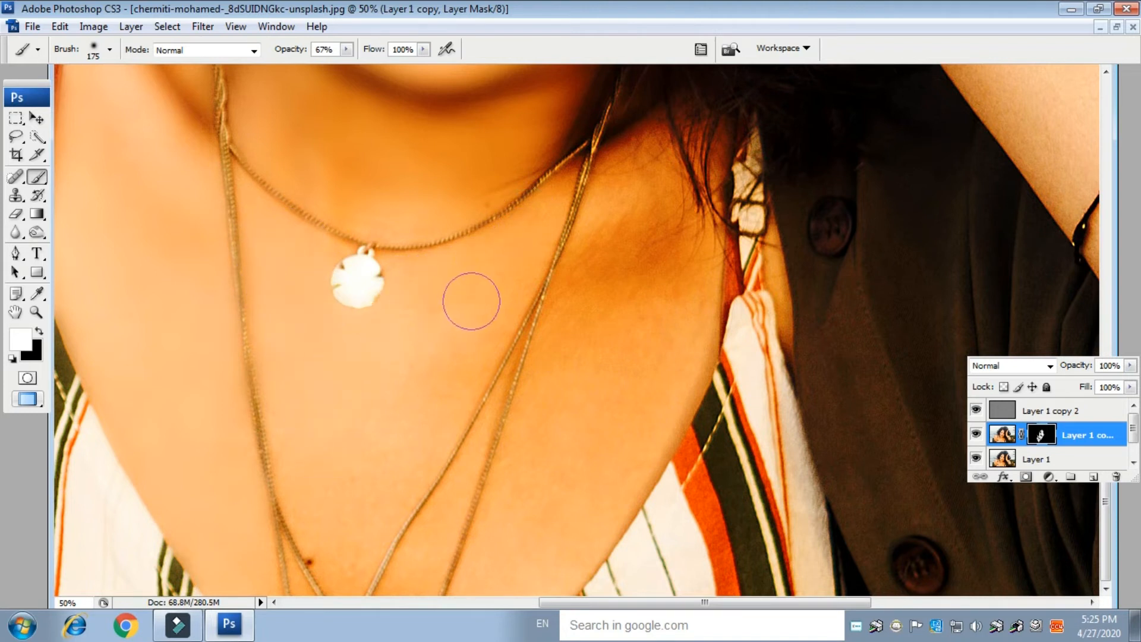
left_click(344, 545)
left_click(304, 459)
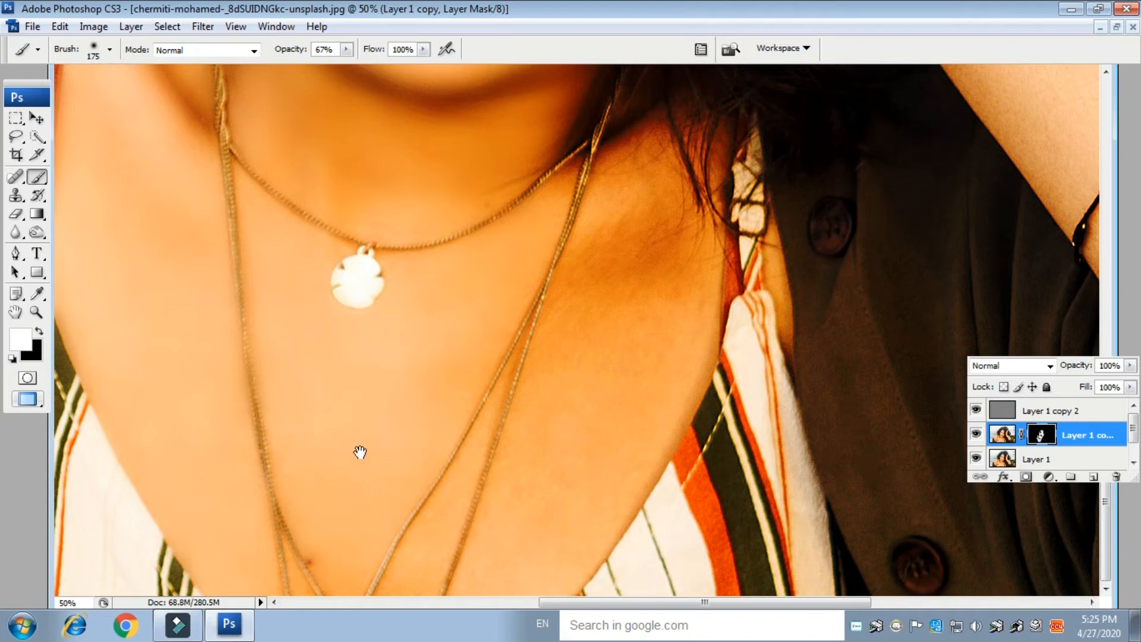
Paint white on the mask over the collarbone and chest beyond the long chain on the picture's right
left_click_drag(357, 448, 344, 375)
left_click(469, 291)
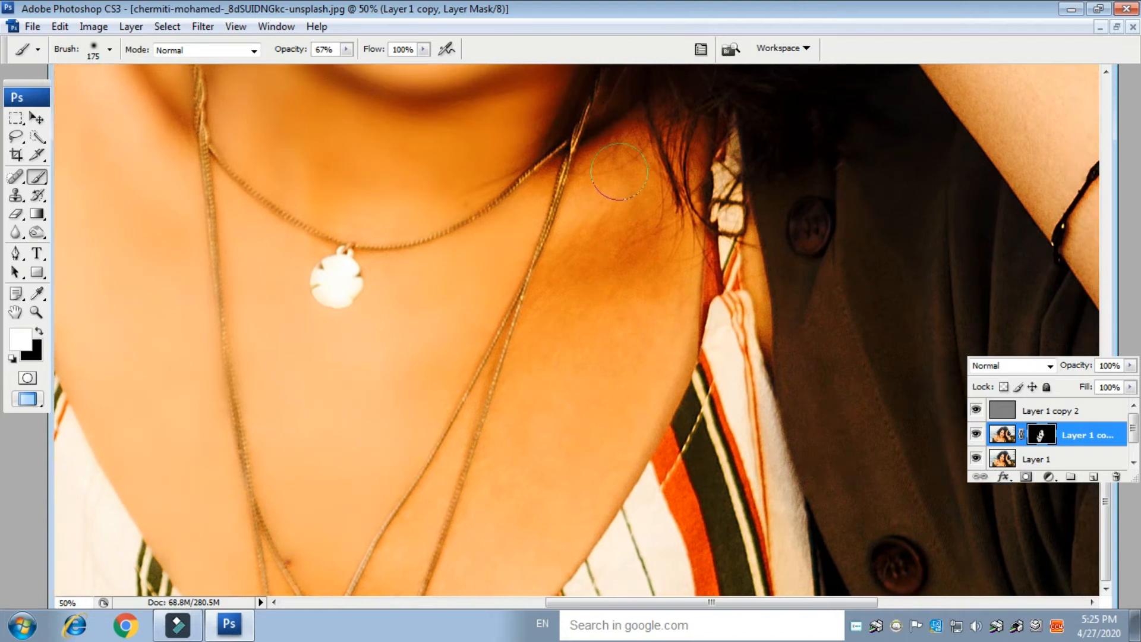
left_click(579, 252)
left_click(632, 254)
left_click(639, 221)
left_click(650, 323)
left_click(663, 327)
left_click(539, 360)
left_click(494, 540)
left_click(570, 492)
left_click(562, 536)
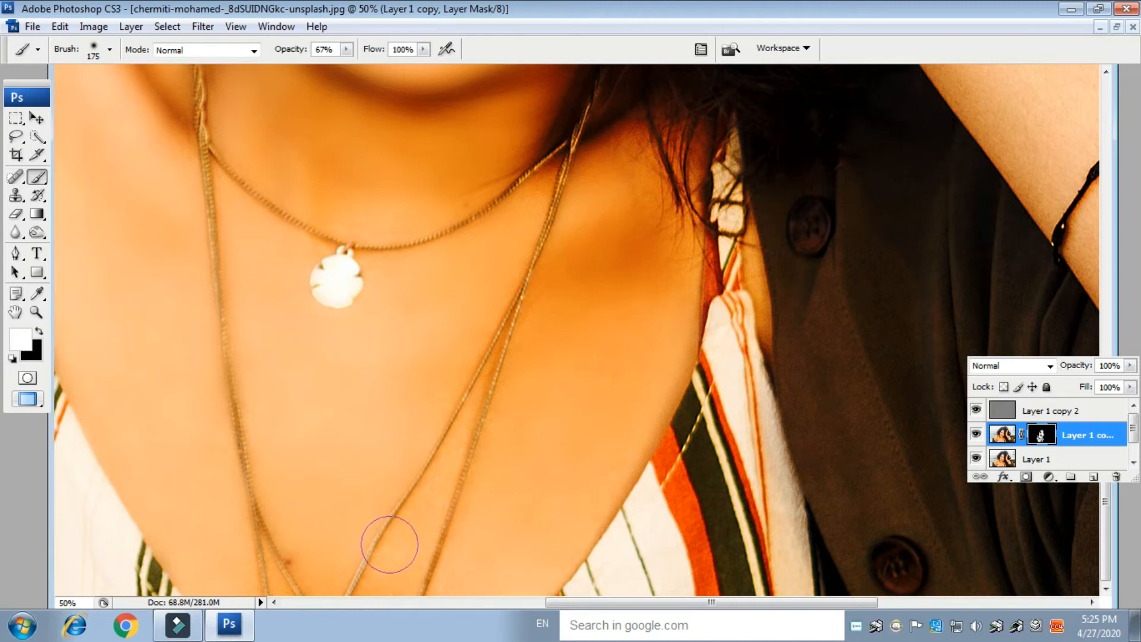
Smooth the lower chest and the bare shoulder and upper arm on the picture's left with white mask strokes
key("ctrl+minus")
left_click(471, 540)
left_click(331, 571)
left_click(81, 311)
left_click(113, 436)
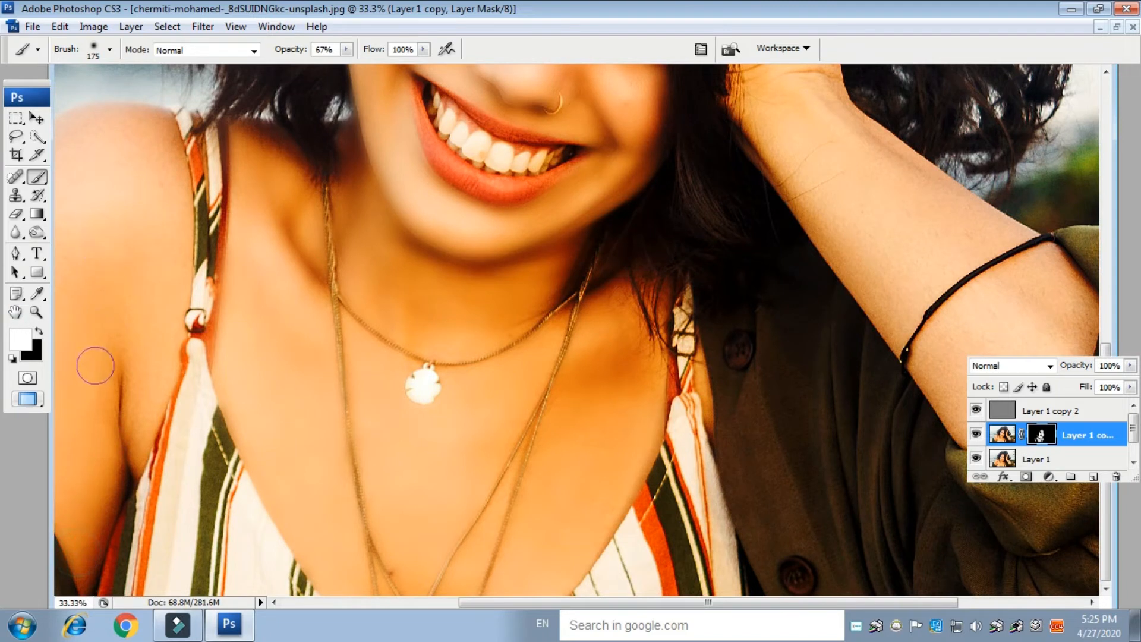
key("ctrl+minus")
key("ctrl+minus")
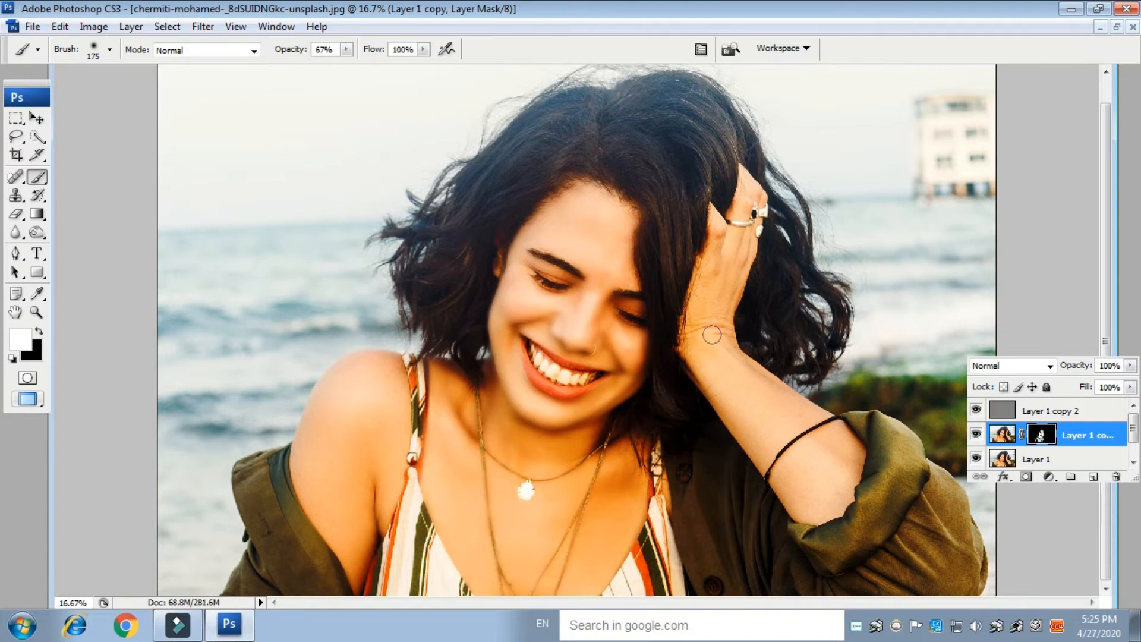
Paint white on the mask over the raised hand, the wrist creases and the adjoining forearm
key("ctrl+plus")
key("ctrl+plus")
mouse_move(733, 388)
left_mouse_down()
mouse_move(547, 387)
mouse_move(489, 416)
left_mouse_up()
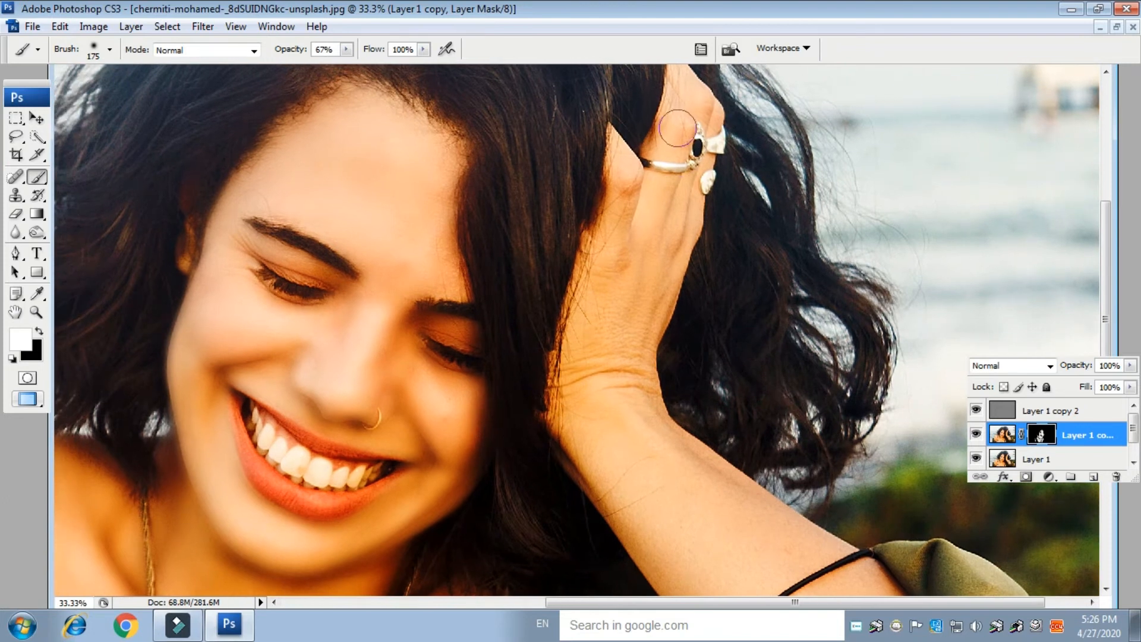
mouse_move(624, 159)
left_mouse_down()
mouse_move(618, 257)
mouse_move(609, 232)
mouse_move(579, 303)
left_mouse_up()
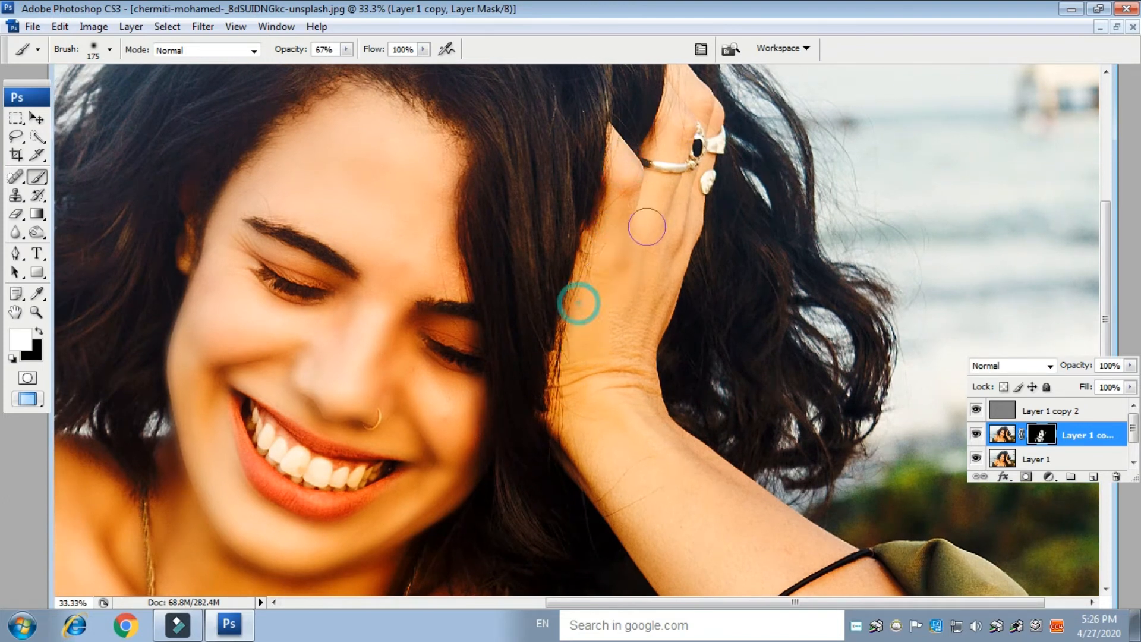
left_click_drag(682, 236, 647, 324)
mouse_move(634, 404)
left_mouse_down()
mouse_move(647, 342)
mouse_move(576, 408)
left_mouse_up()
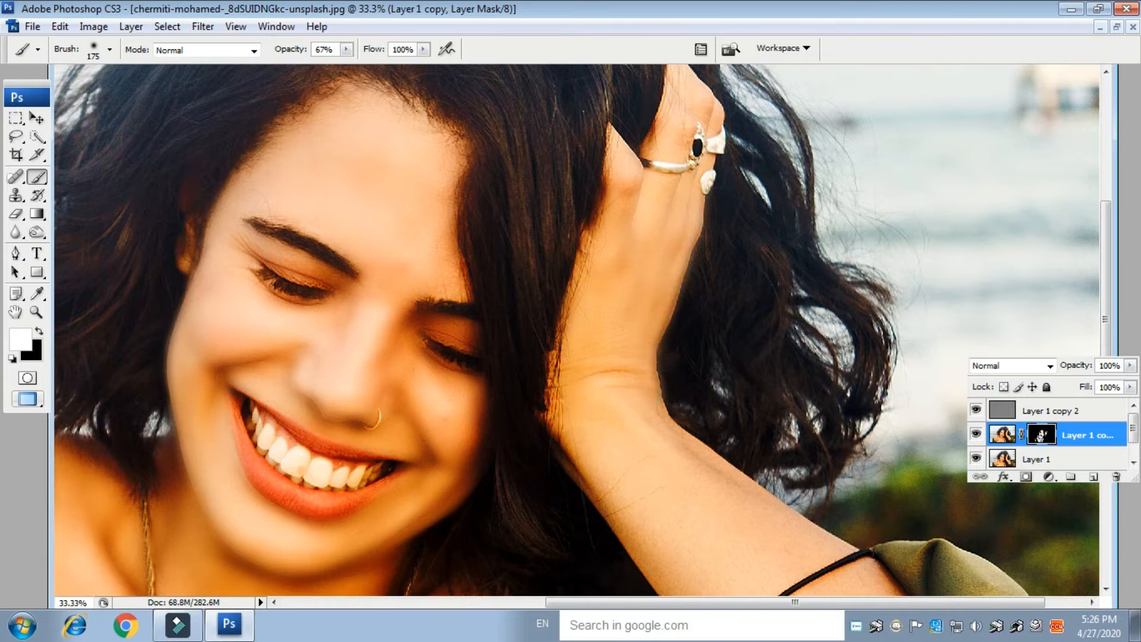
mouse_move(648, 443)
left_mouse_down()
mouse_move(685, 453)
mouse_move(739, 574)
left_mouse_up()
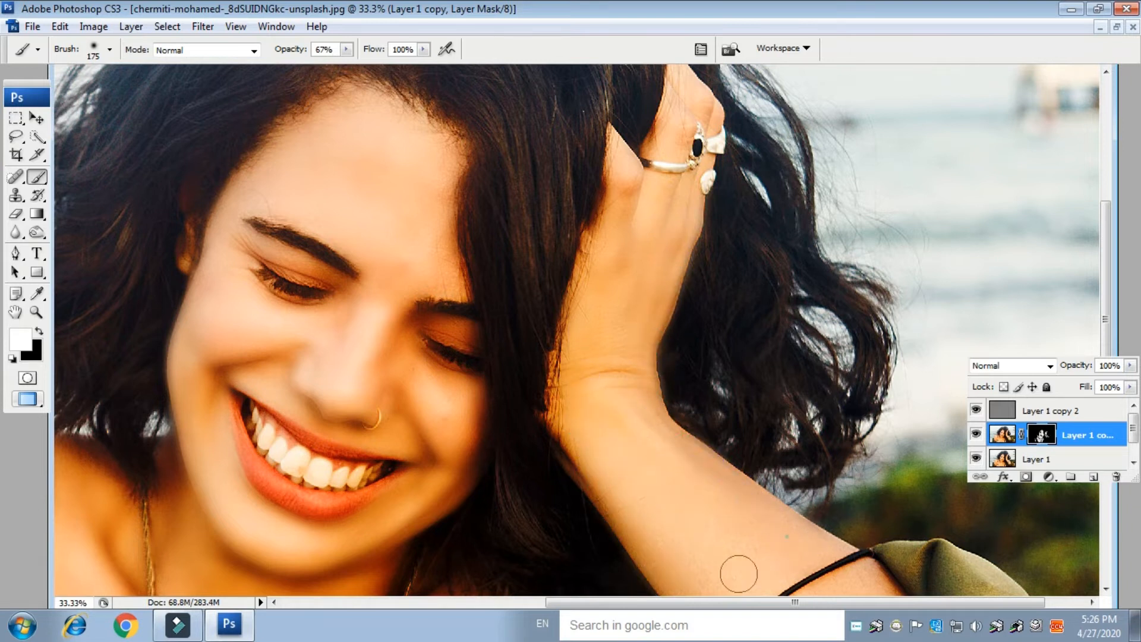
Smooth the rest of the forearm on both sides of the black band, down to the jacket sleeve
scroll(721, 523, "down", 4)
mouse_move(616, 337)
left_mouse_down()
mouse_move(672, 367)
mouse_move(670, 413)
mouse_move(752, 325)
left_mouse_up()
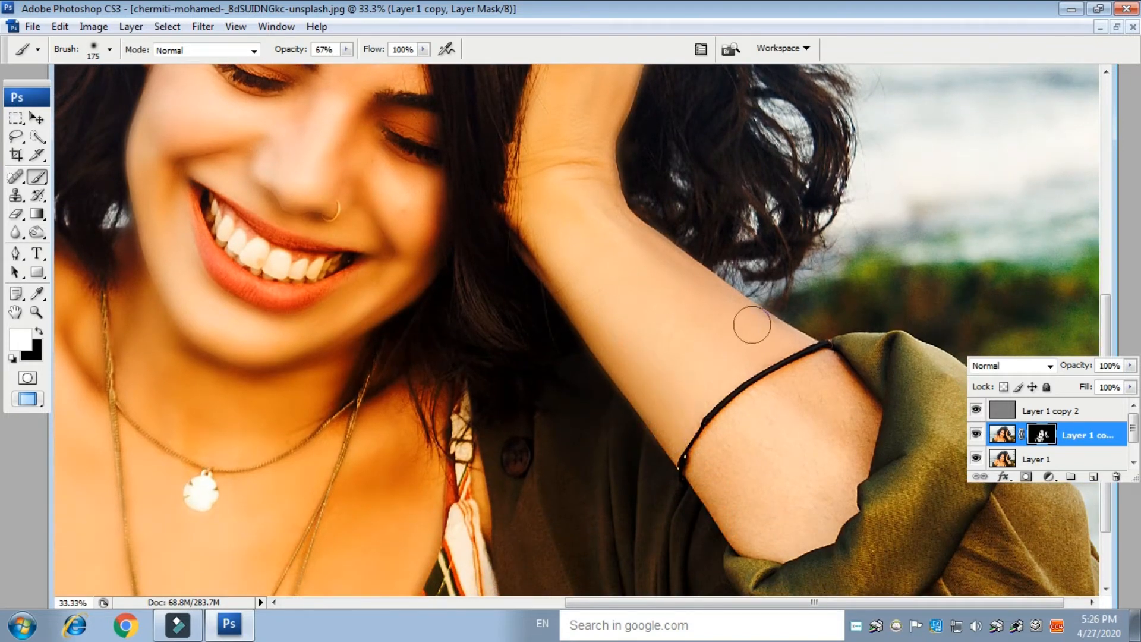
mouse_move(761, 411)
left_mouse_down()
mouse_move(711, 461)
mouse_move(793, 408)
mouse_move(810, 474)
mouse_move(858, 450)
mouse_move(791, 528)
mouse_move(729, 497)
mouse_move(756, 541)
left_mouse_up()
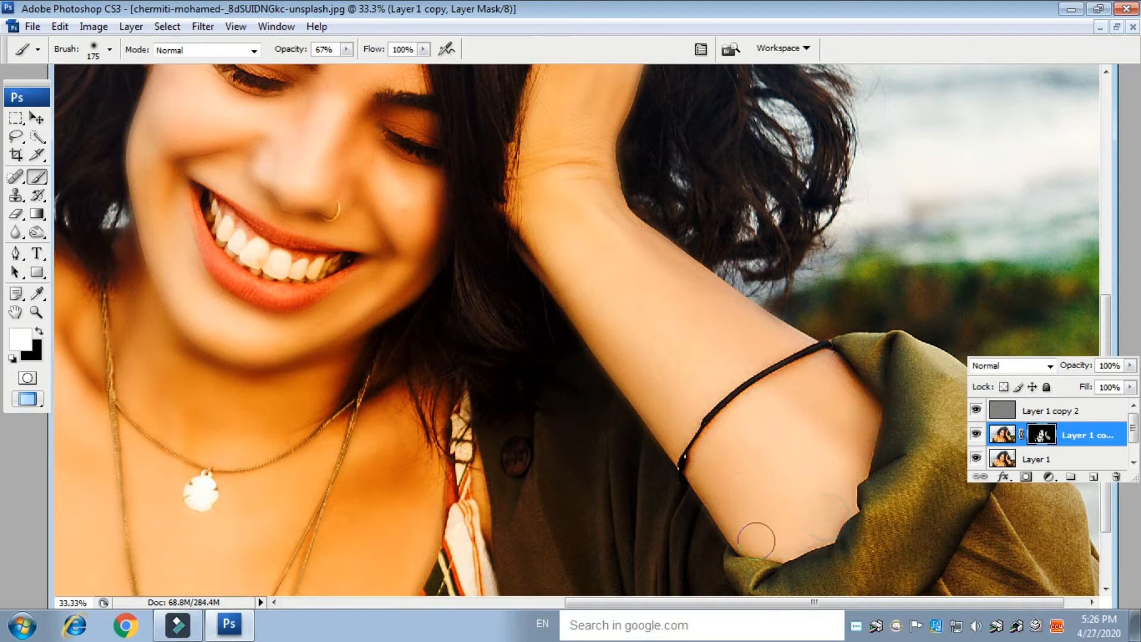
left_click_drag(702, 366, 665, 381)
Examine the smoothed skin on the face and across the whole portrait for areas still needing retouching
key("space")
left_click_drag(245, 308, 307, 462)
left_click_drag(346, 276, 446, 408)
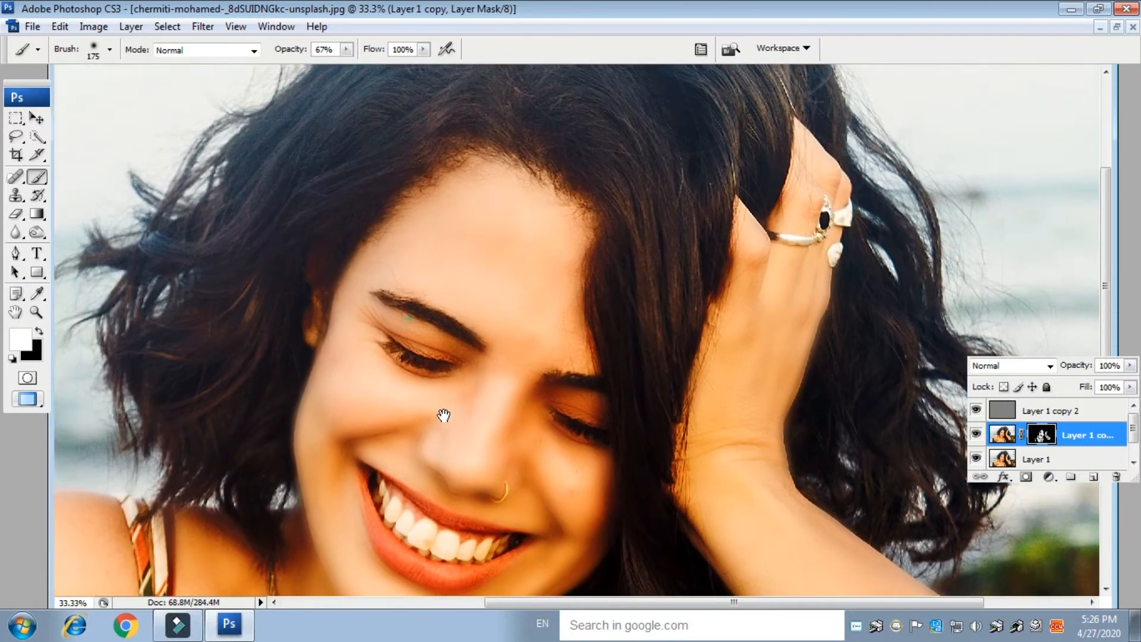
key("ctrl+minus")
key("ctrl+minus")
key("ctrl+minus")
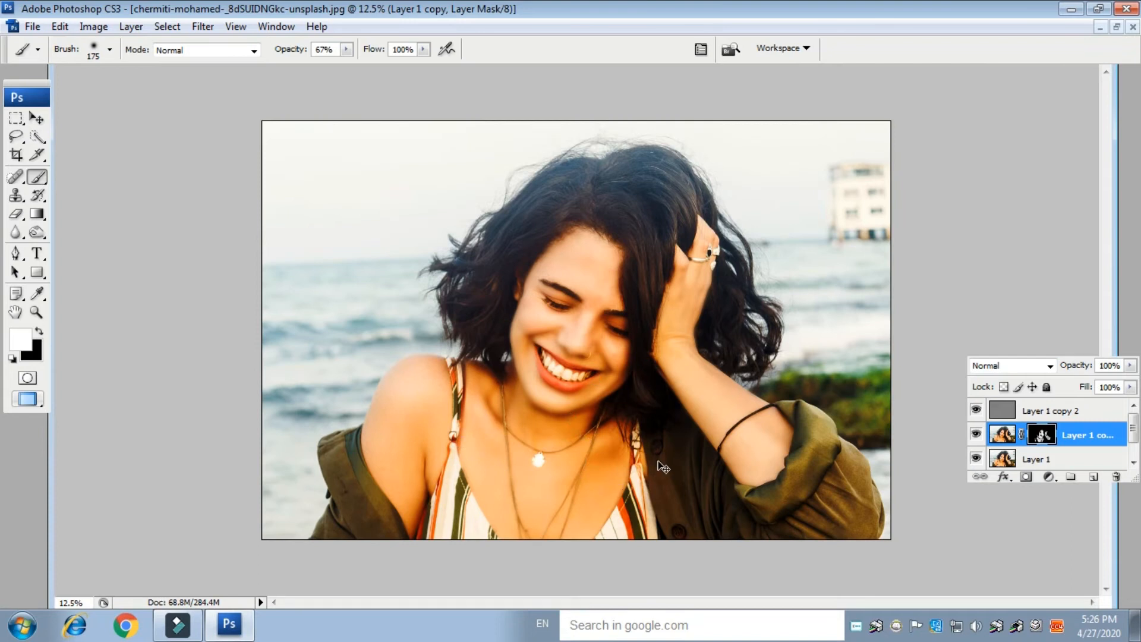
key("ctrl+minus")
key("ctrl+plus")
key("ctrl+plus")
key("ctrl+plus")
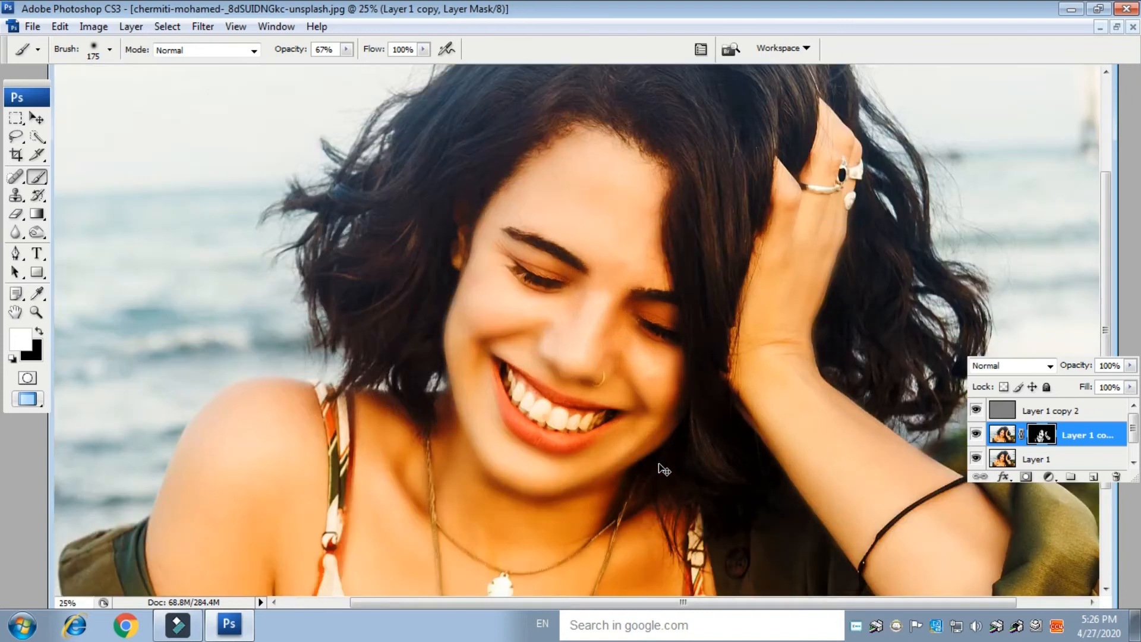
key("ctrl+plus")
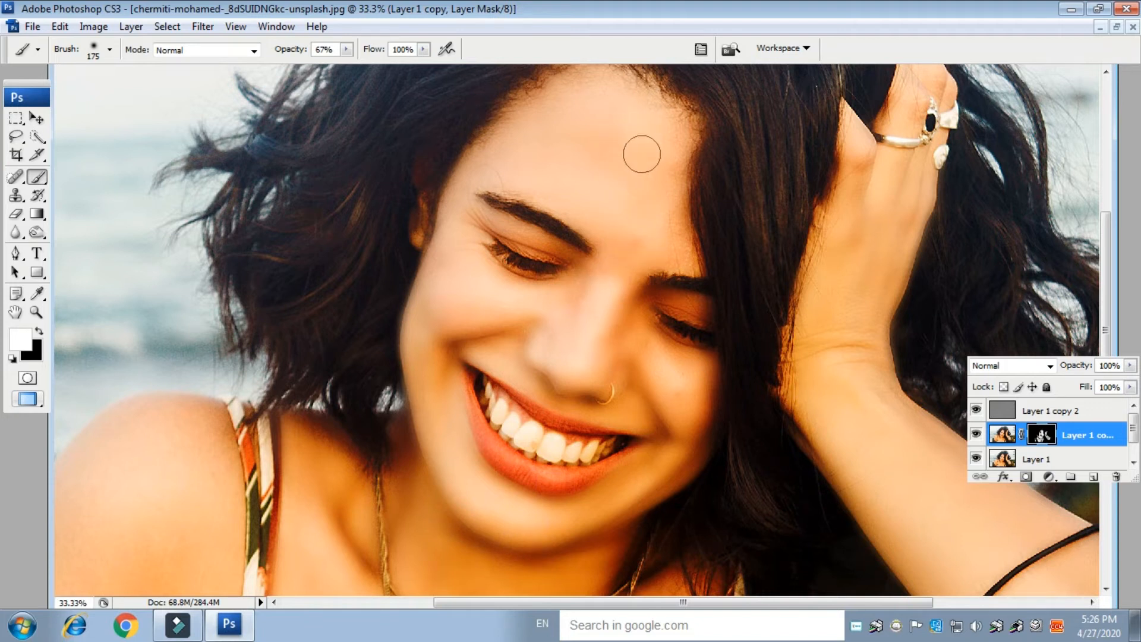
Reduce the brush to 125 px and touch up the mask over the cheek beside the nose ring
key("bracketleft")
key("bracketleft")
mouse_move(607, 337)
left_mouse_down()
mouse_move(638, 337)
mouse_move(675, 364)
mouse_move(687, 394)
left_mouse_up()
left_click_drag(647, 201, 537, 119)
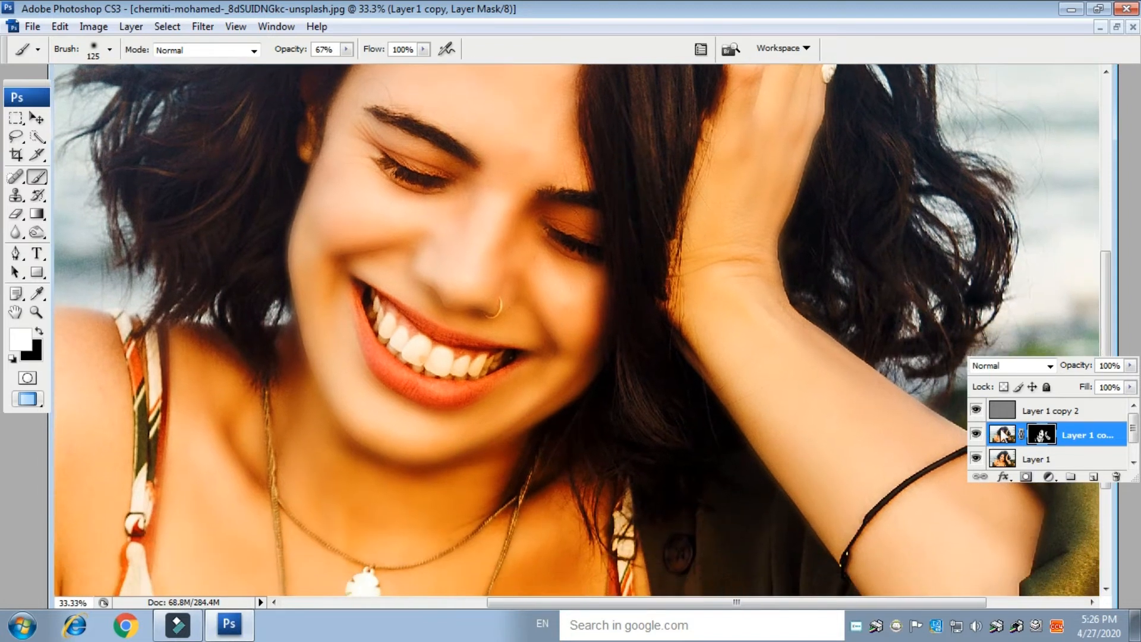
Group Layer 1 with its two copies, and compare the retouched portrait with the original by hiding and showing the group
left_click(1133, 461)
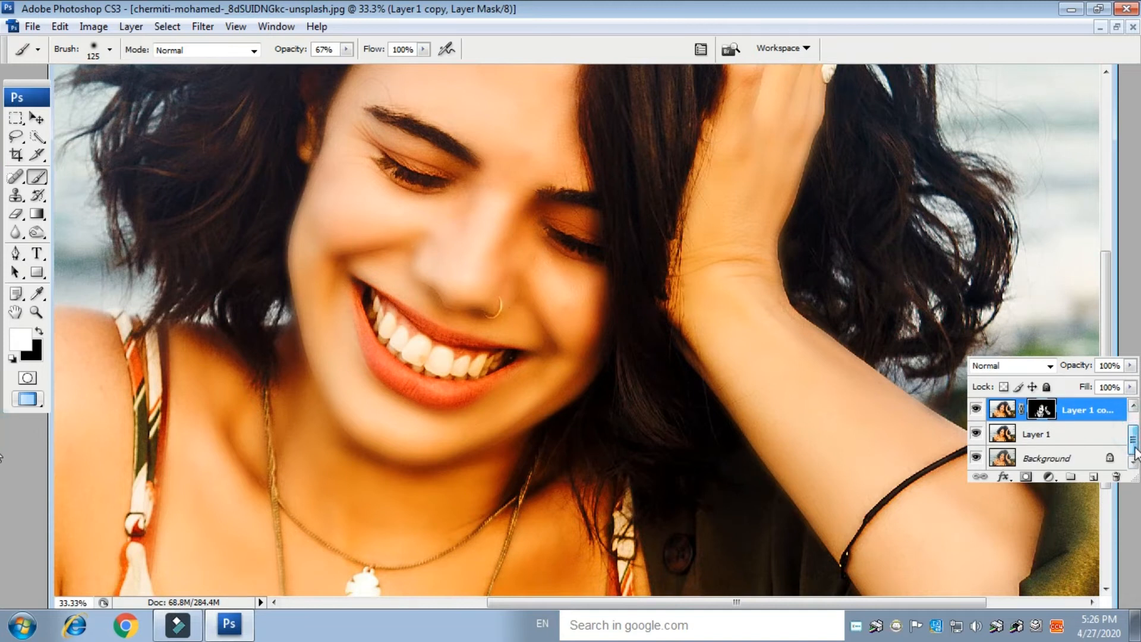
left_click(1082, 437, "shift")
scroll(1136, 453, "up", 1)
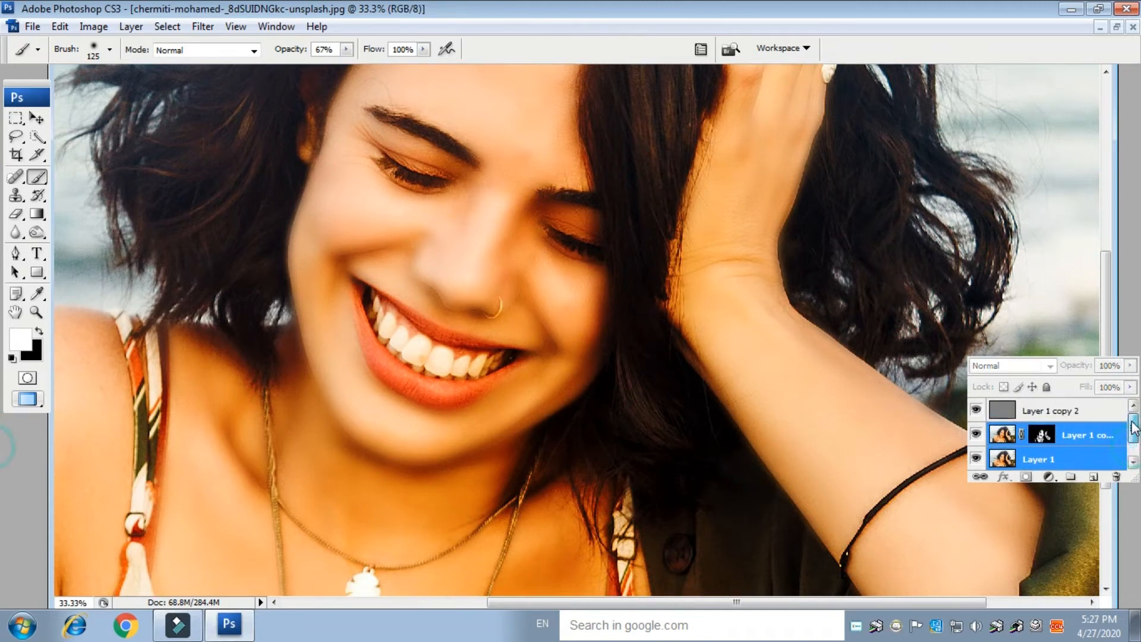
left_click(1099, 415, "shift")
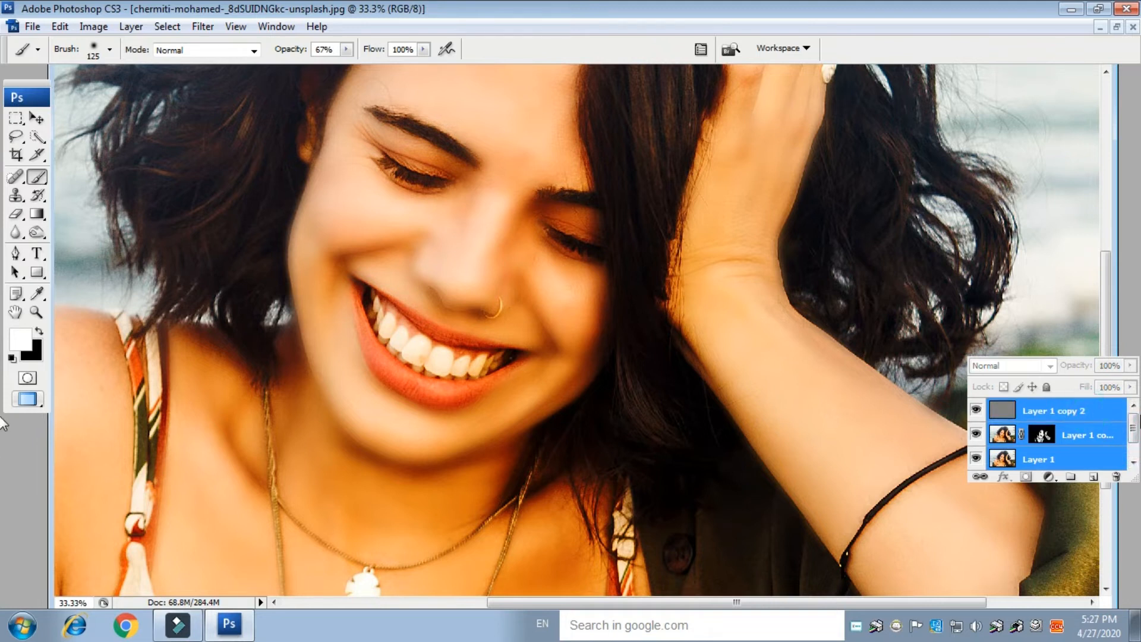
key("ctrl+g")
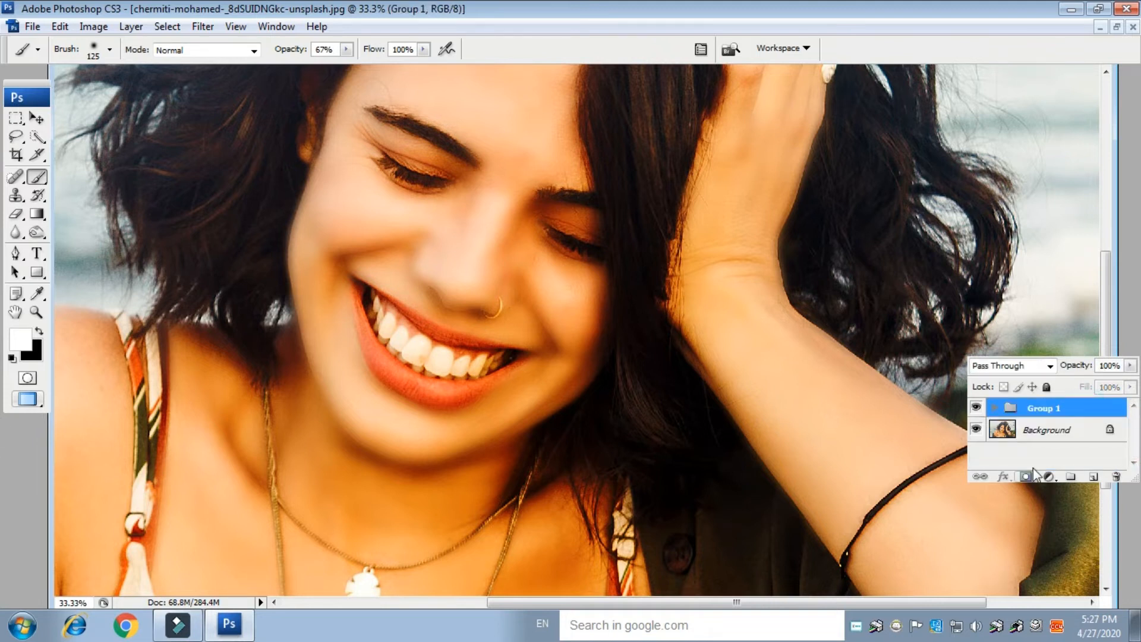
left_click(977, 408)
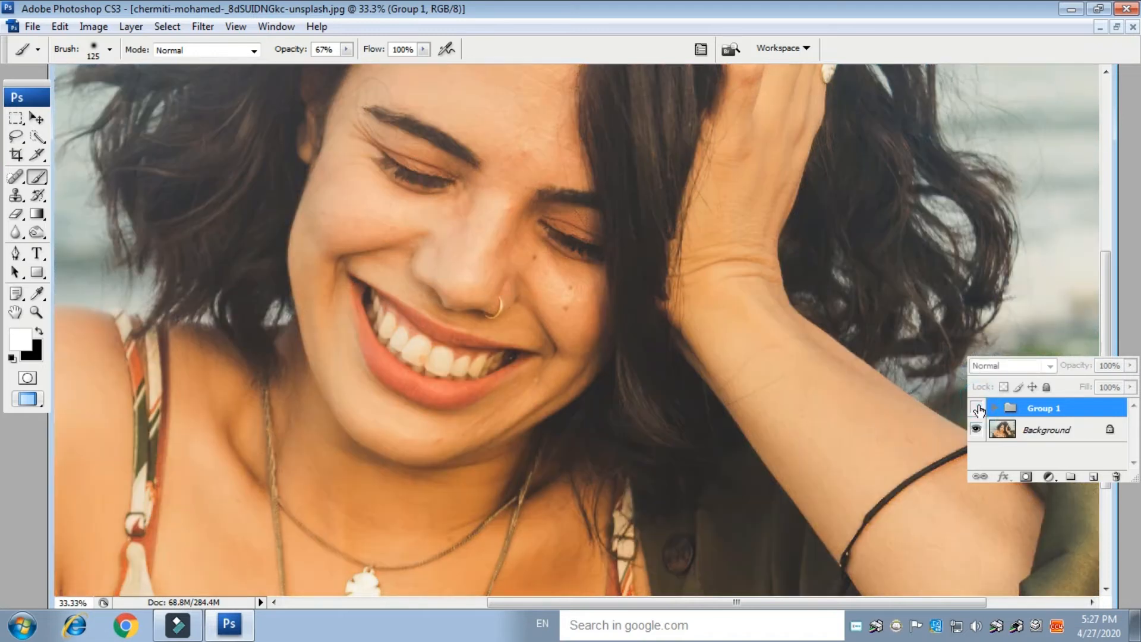
left_click(977, 409)
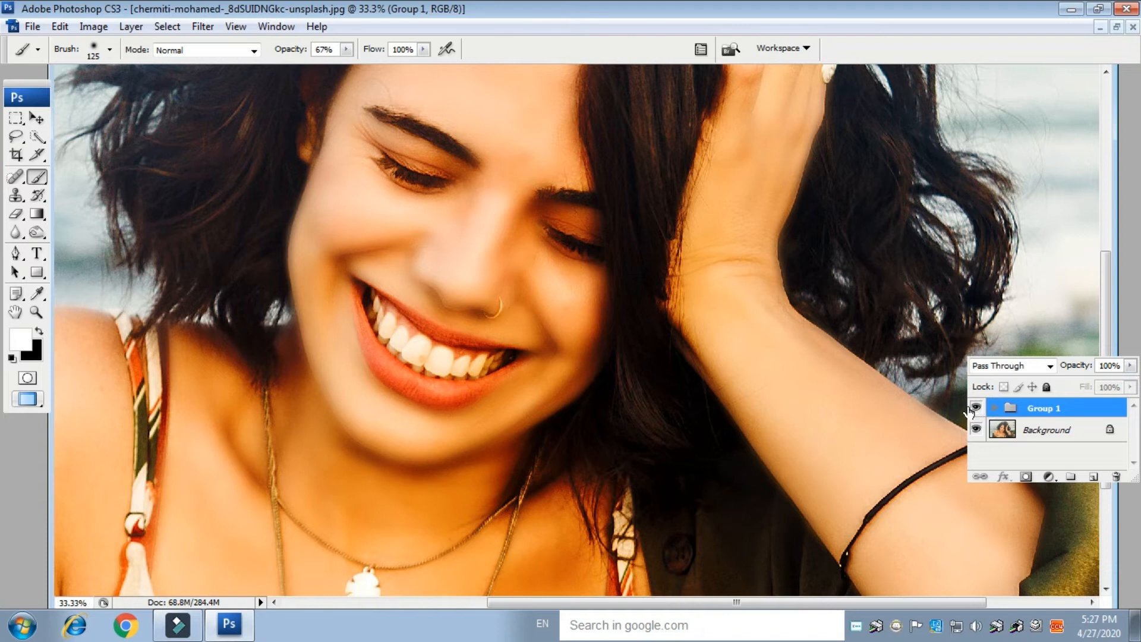
Stamp all visible layers into a new merged layer above the group
key("ctrl+minus")
key("ctrl+minus")
key("ctrl+minus")
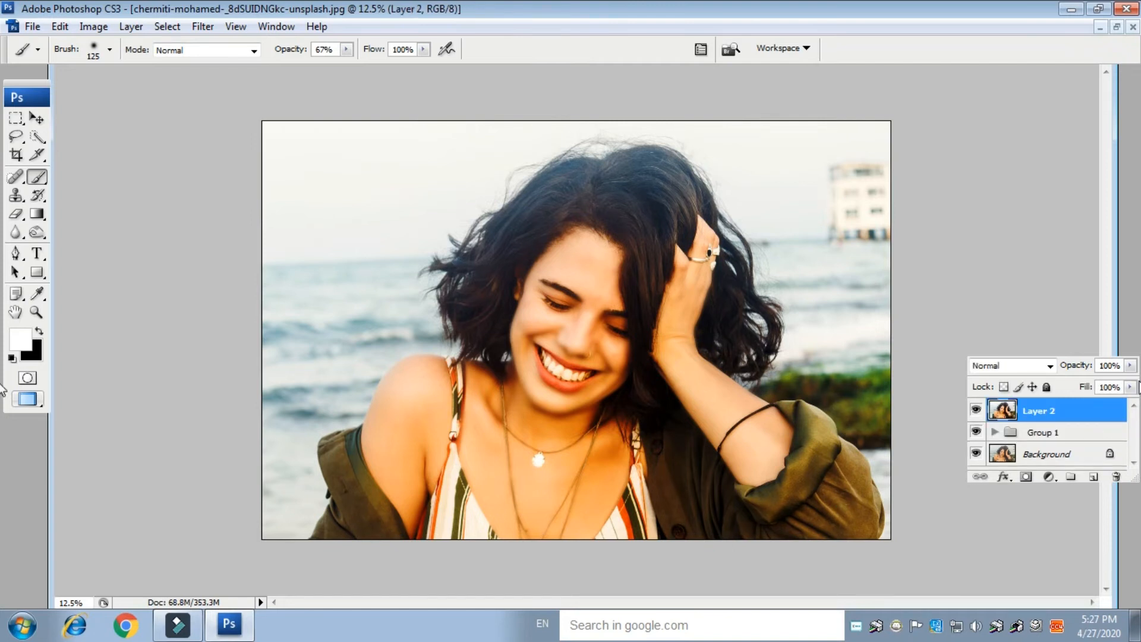
key("ctrl+plus")
key("ctrl+plus")
key("ctrl+plus")
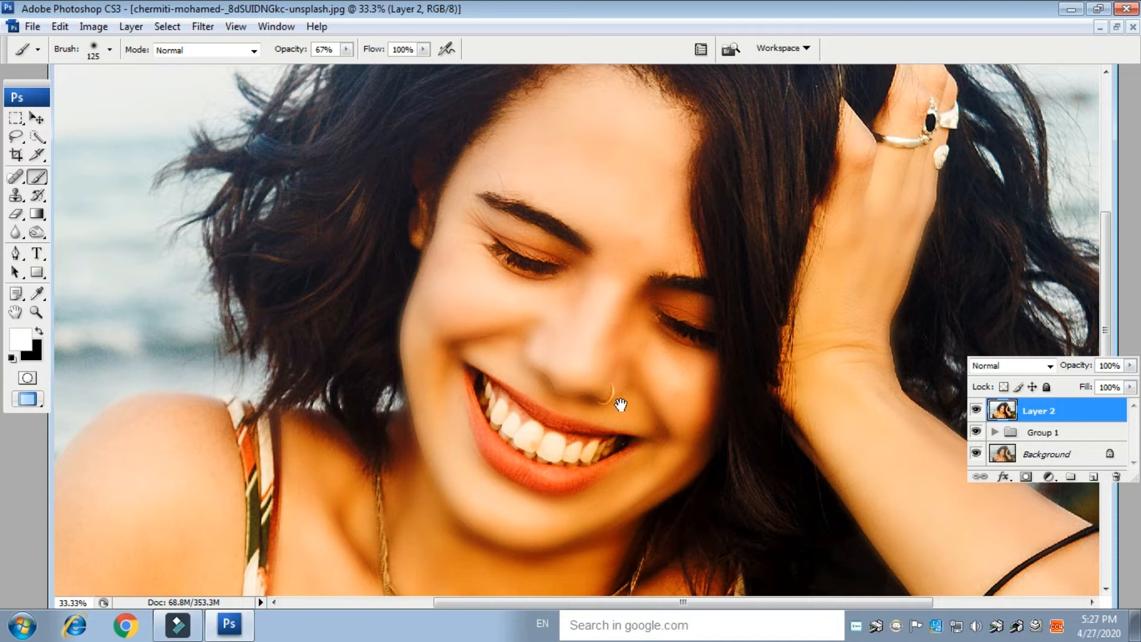
mouse_move(651, 415)
left_mouse_down()
mouse_move(644, 332)
mouse_move(633, 334)
left_mouse_up()
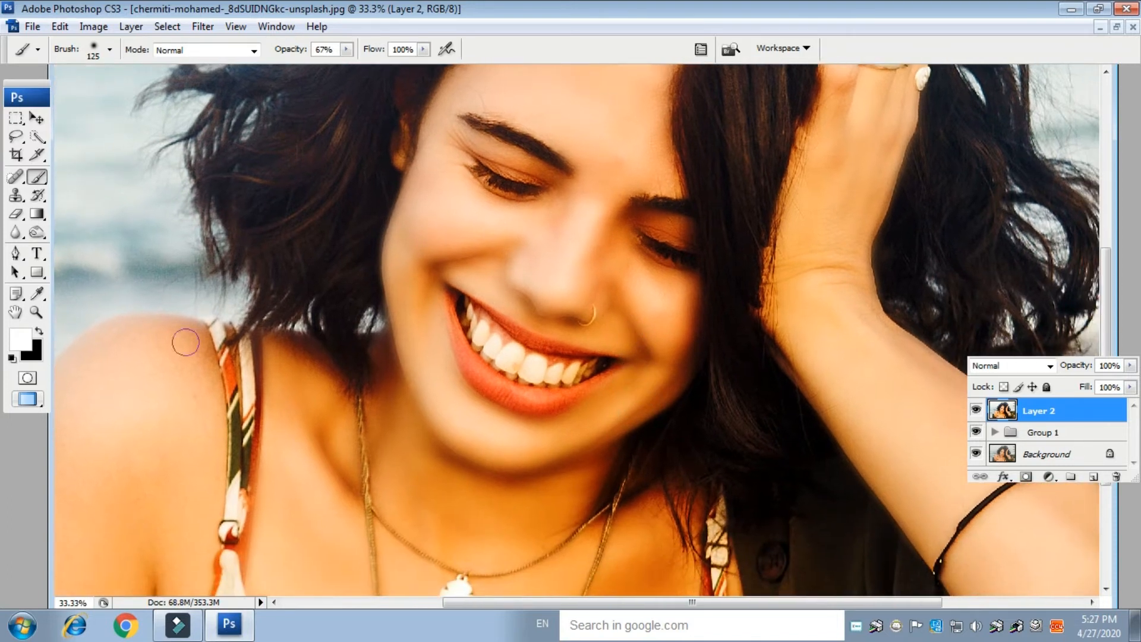
left_click(1026, 478)
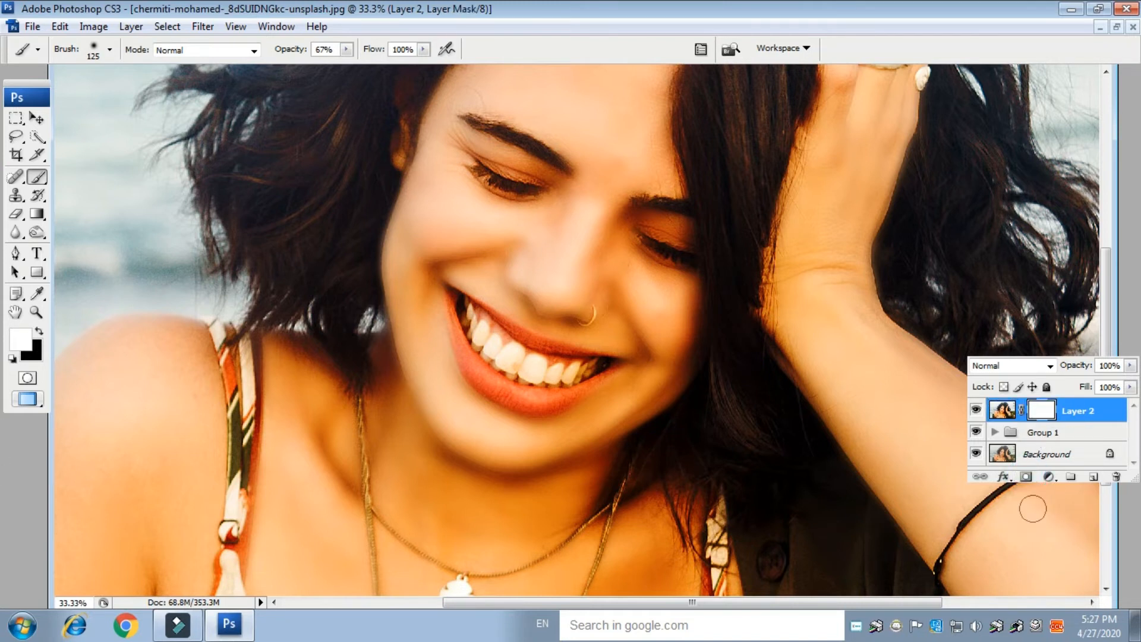
key("ctrl+z")
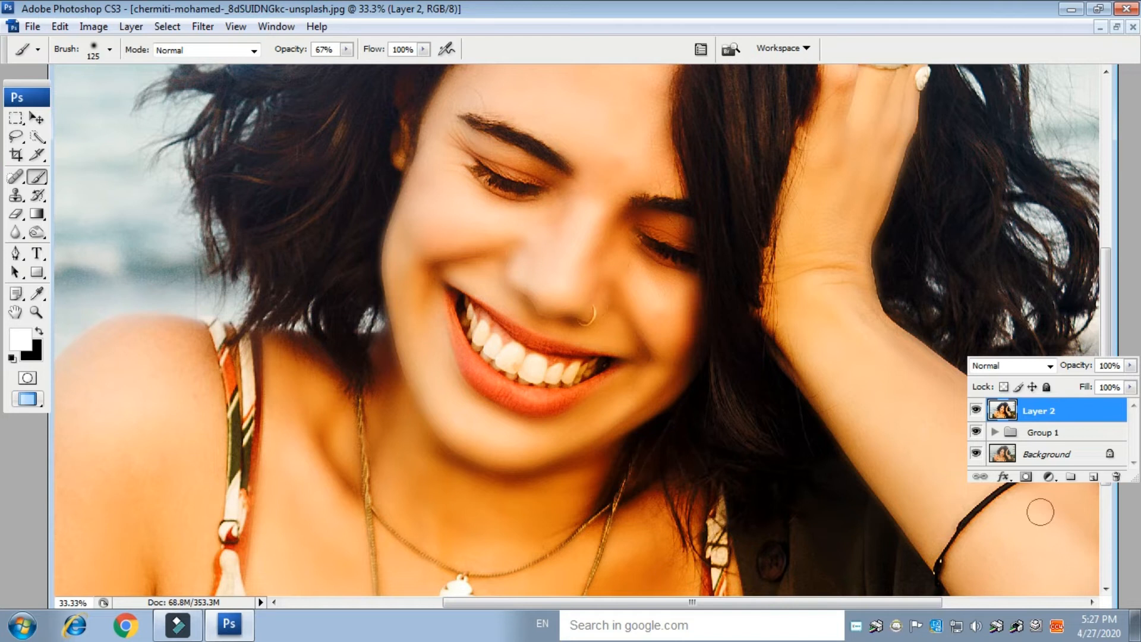
left_click(1050, 478)
left_click(1047, 473)
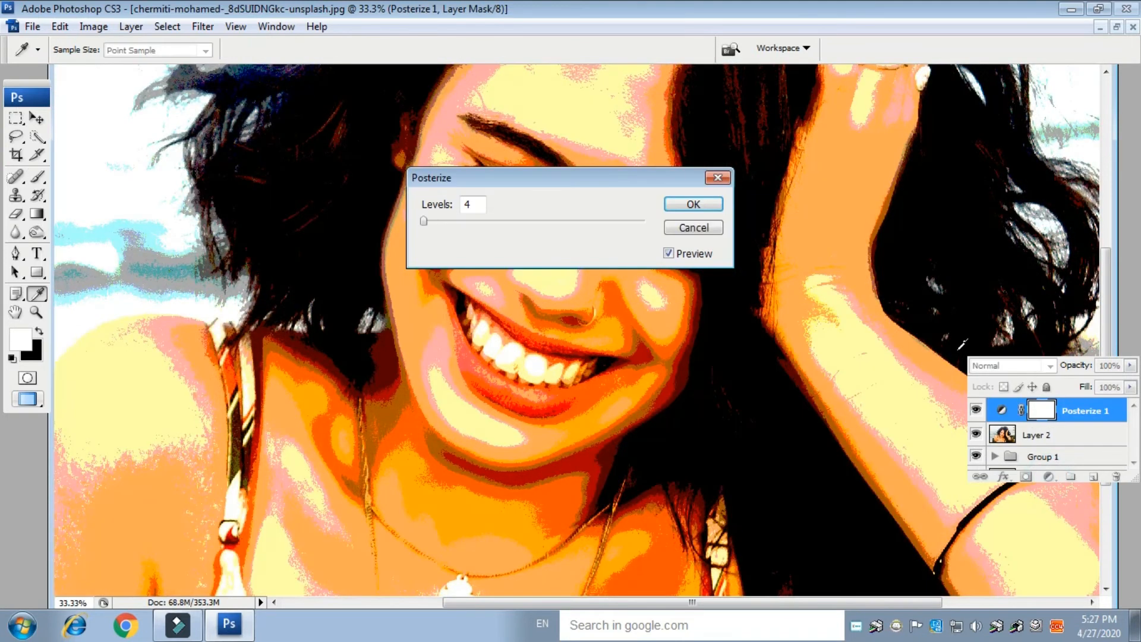
left_click(719, 178)
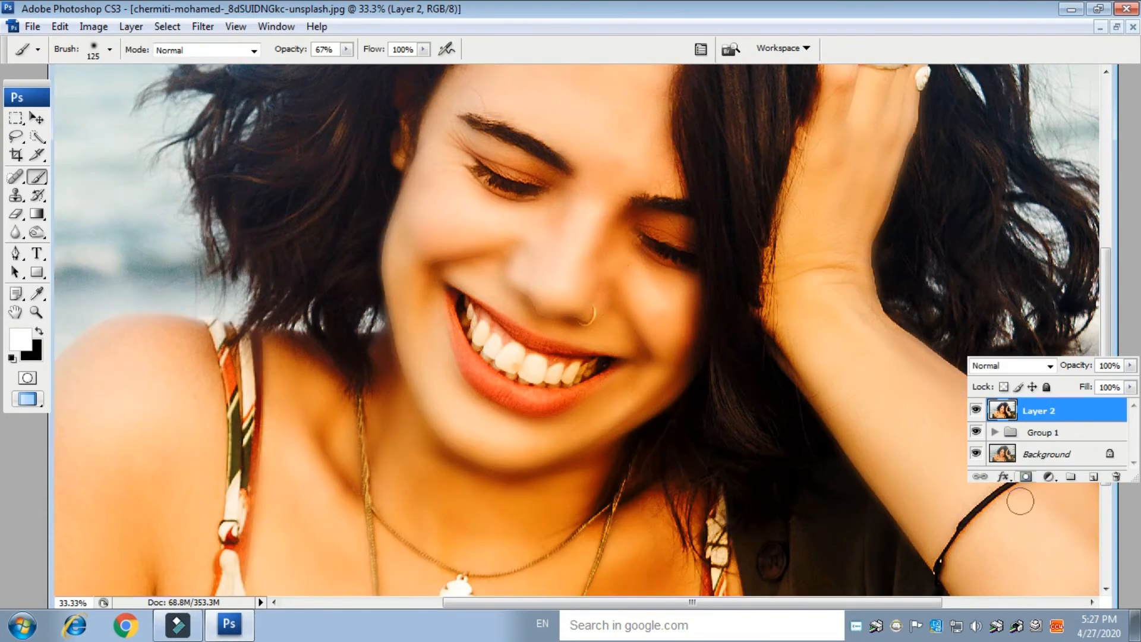
Add a bright red Solid Color fill layer above the merged layer, set it to Color blend mode and invert its mask to black
left_click(1050, 478)
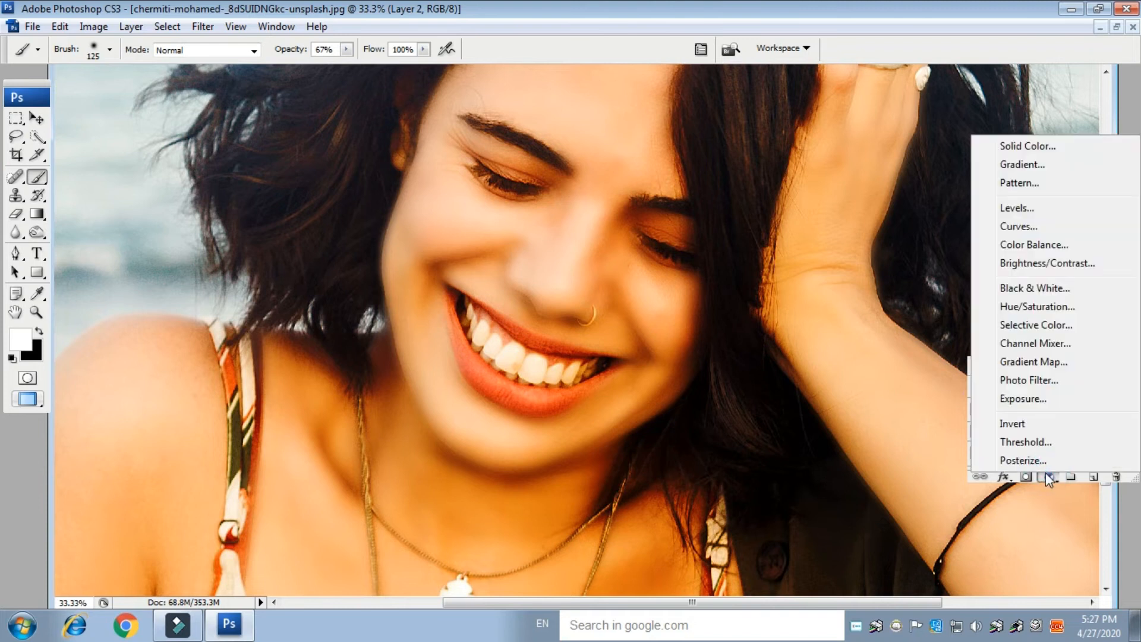
left_click(1040, 147)
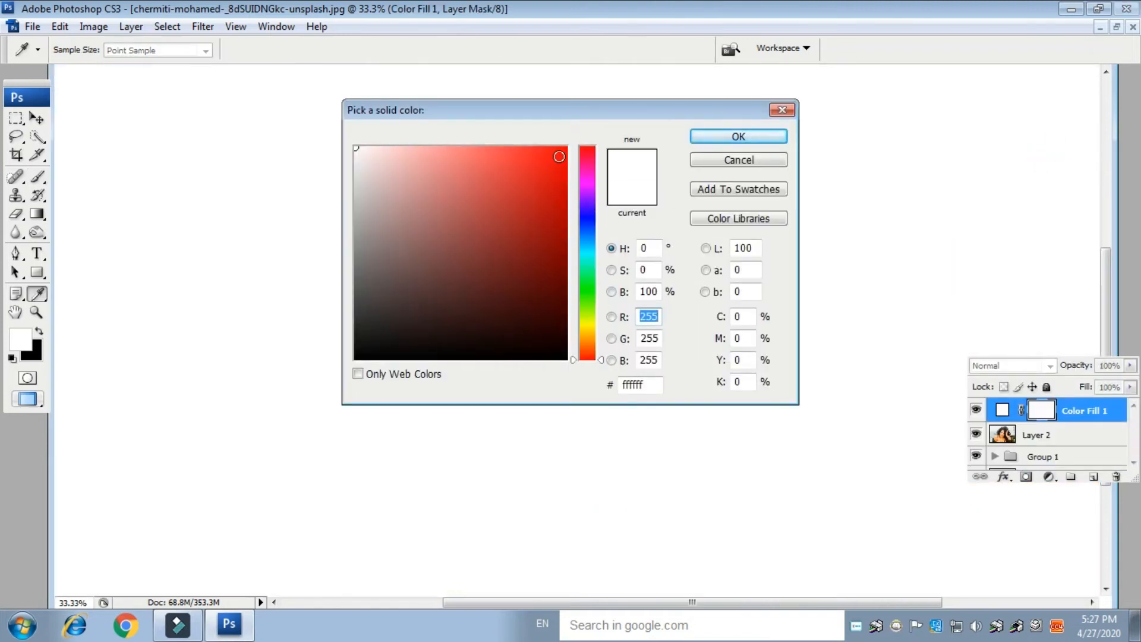
left_click(559, 156)
left_click(738, 138)
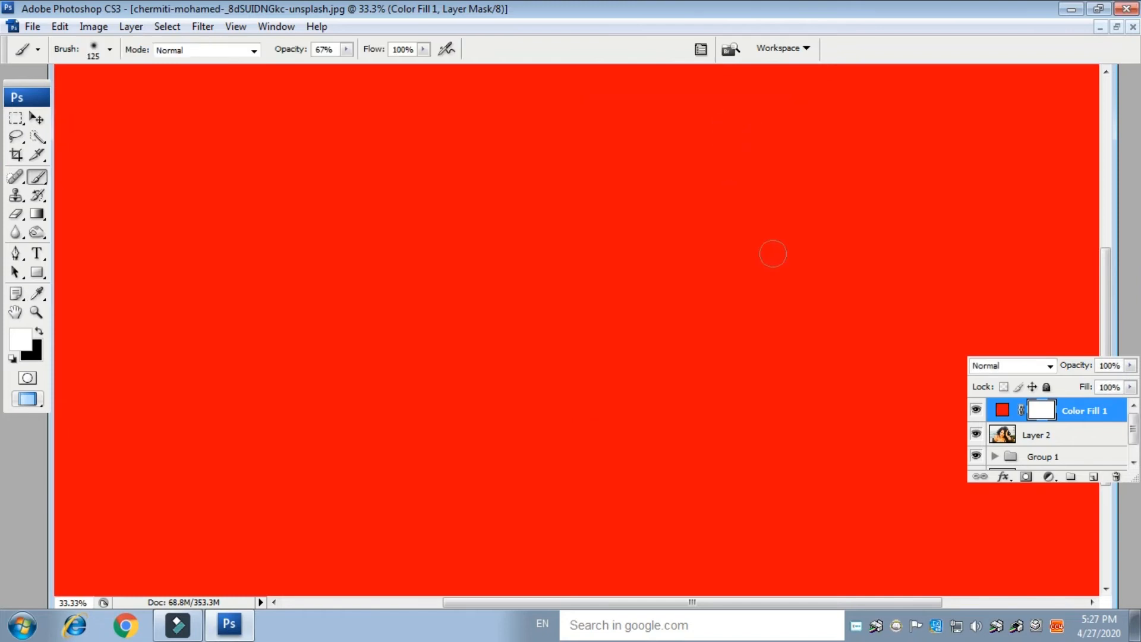
left_click(1036, 369)
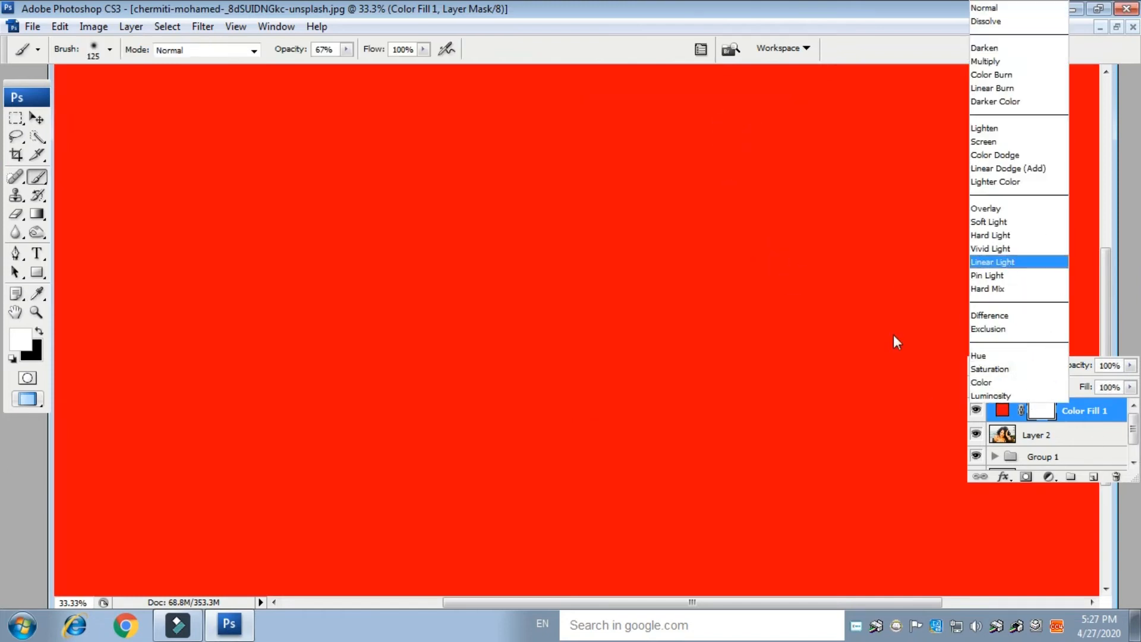
left_click(1007, 382)
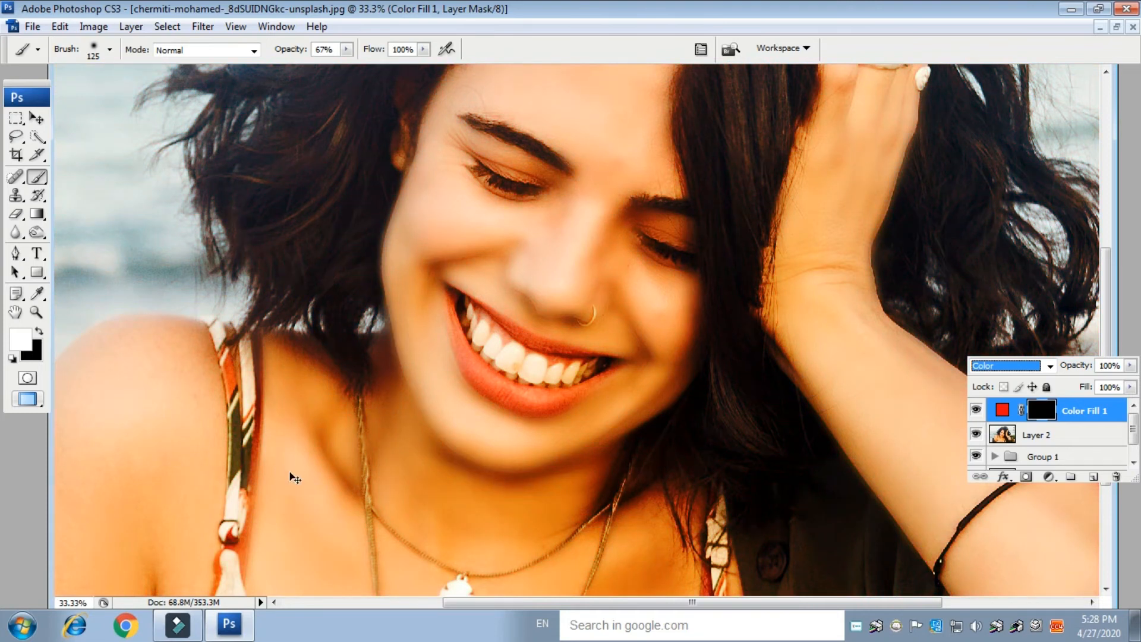
Paint white over the lower lip on the red fill layer's mask with a 45 px brush at 100% opacity
key("ctrl+plus")
key("ctrl+plus")
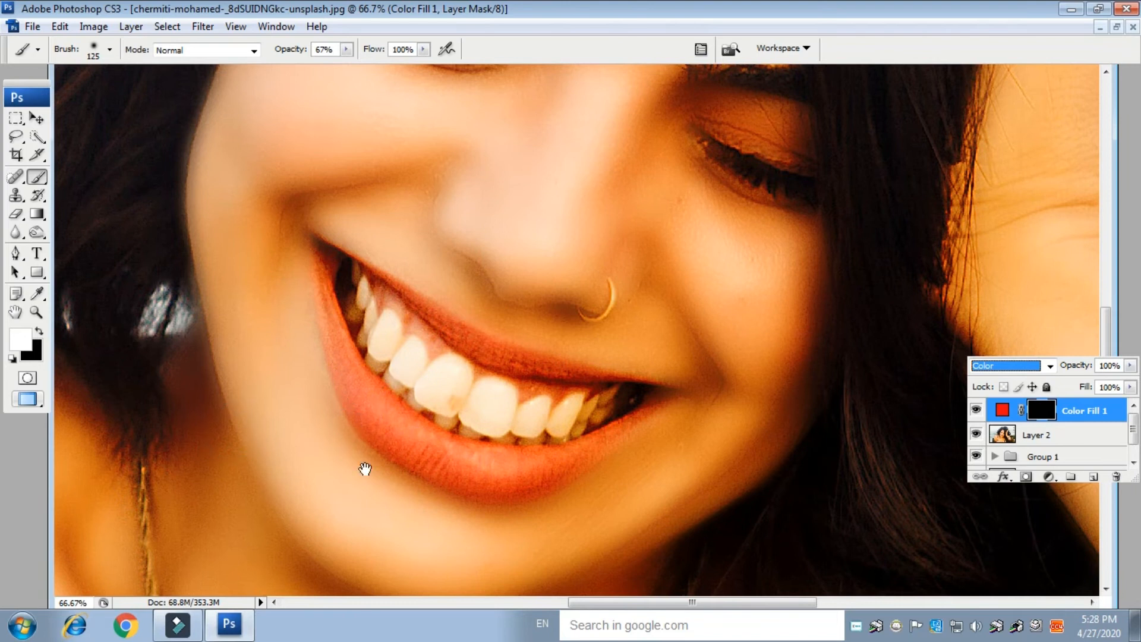
mouse_move(428, 469)
left_mouse_down()
mouse_move(483, 394)
mouse_move(472, 395)
left_mouse_up()
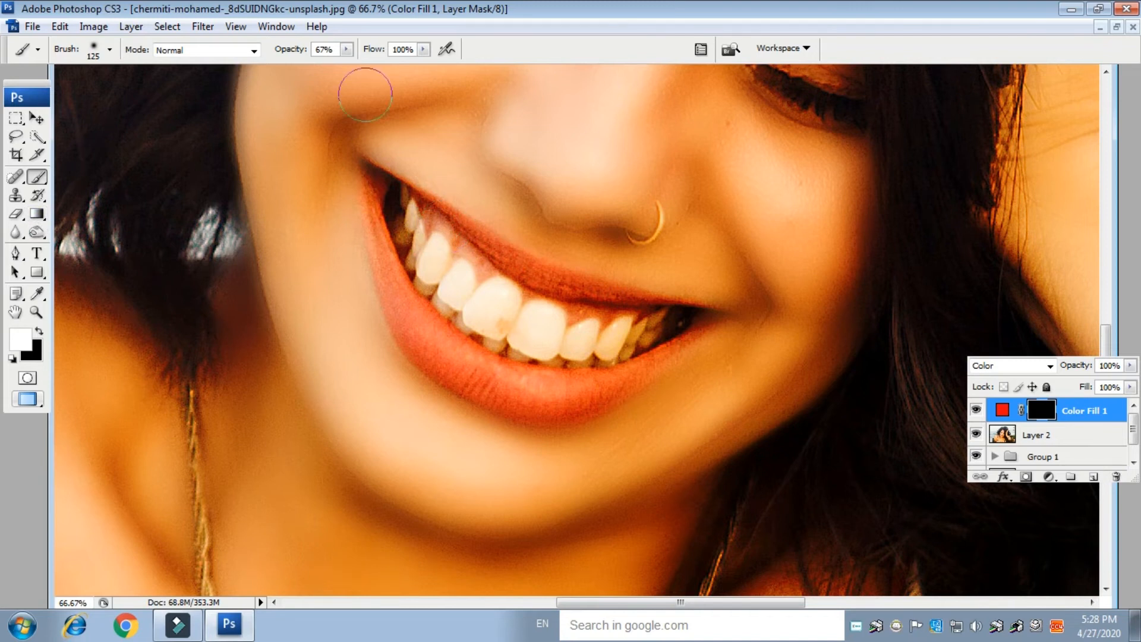
left_click(347, 49)
left_click(375, 66)
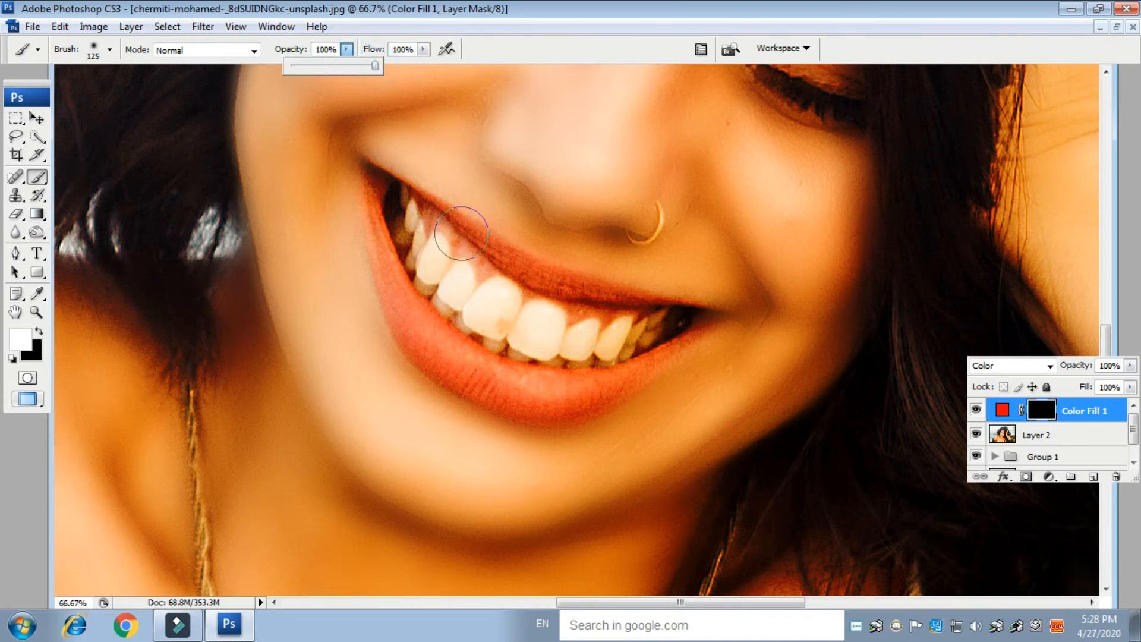
key("bracketleft")
key("bracketleft")
key("bracketleft")
key("bracketleft")
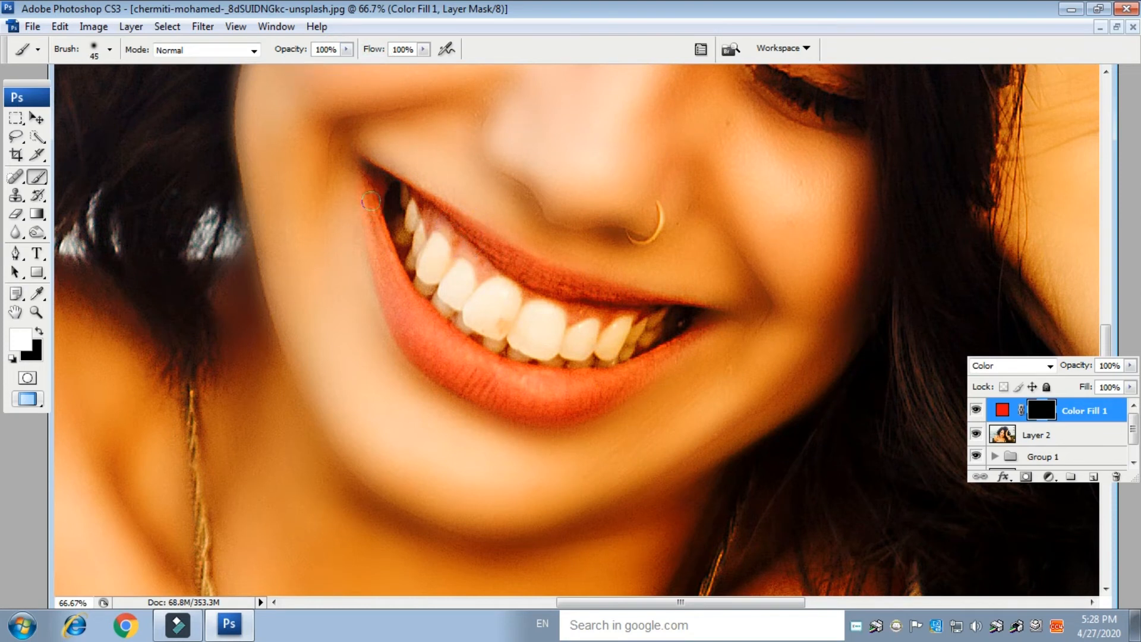
left_click_drag(368, 185, 372, 218)
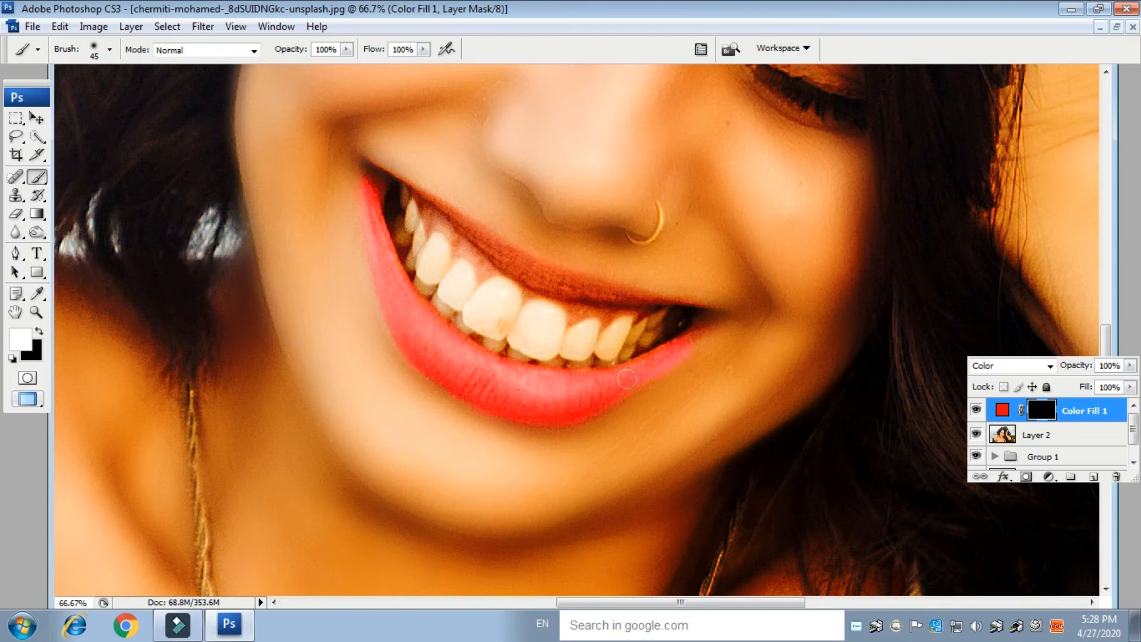
mouse_move(635, 369)
left_mouse_down()
mouse_move(605, 373)
mouse_move(687, 338)
mouse_move(671, 324)
mouse_move(716, 319)
mouse_move(704, 308)
left_mouse_up()
mouse_move(350, 221)
left_mouse_down()
mouse_move(428, 196)
mouse_move(393, 192)
mouse_move(429, 208)
left_mouse_up()
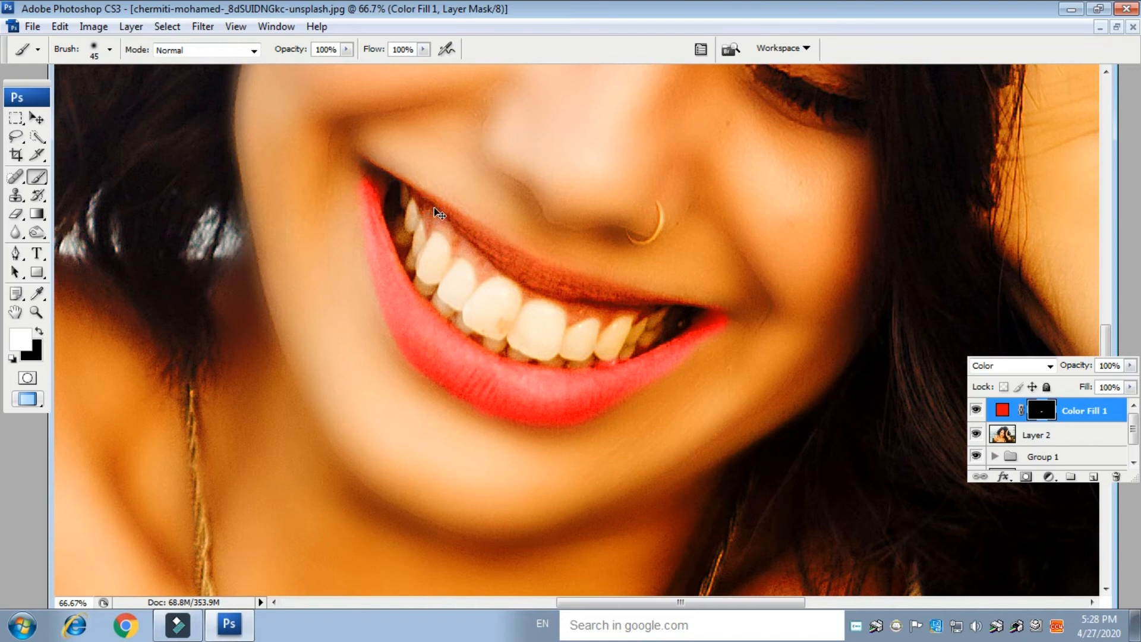
Paint white over the upper lip on the mask, reducing the brush to 25 px, and clean up spill around the lip edges with black
key("ctrl+plus")
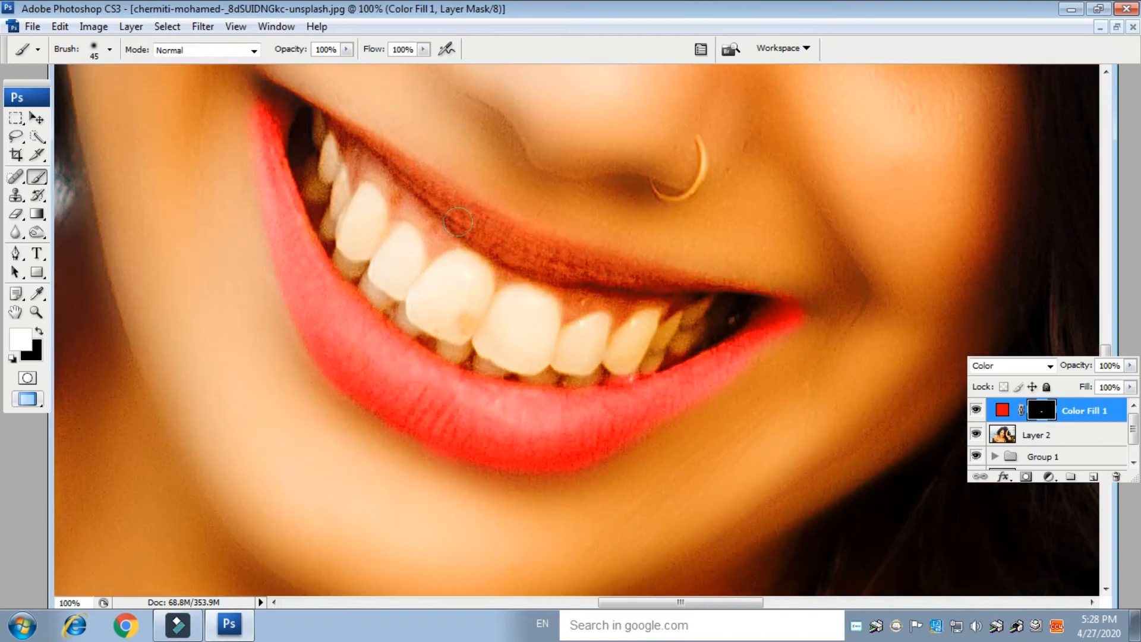
key("bracketleft")
mouse_move(363, 141)
left_mouse_down()
mouse_move(430, 189)
mouse_move(423, 202)
mouse_move(480, 232)
mouse_move(466, 209)
mouse_move(614, 260)
mouse_move(523, 258)
mouse_move(690, 286)
mouse_move(632, 285)
mouse_move(566, 264)
mouse_move(678, 293)
mouse_move(665, 290)
mouse_move(733, 292)
left_mouse_up()
key("bracketleft")
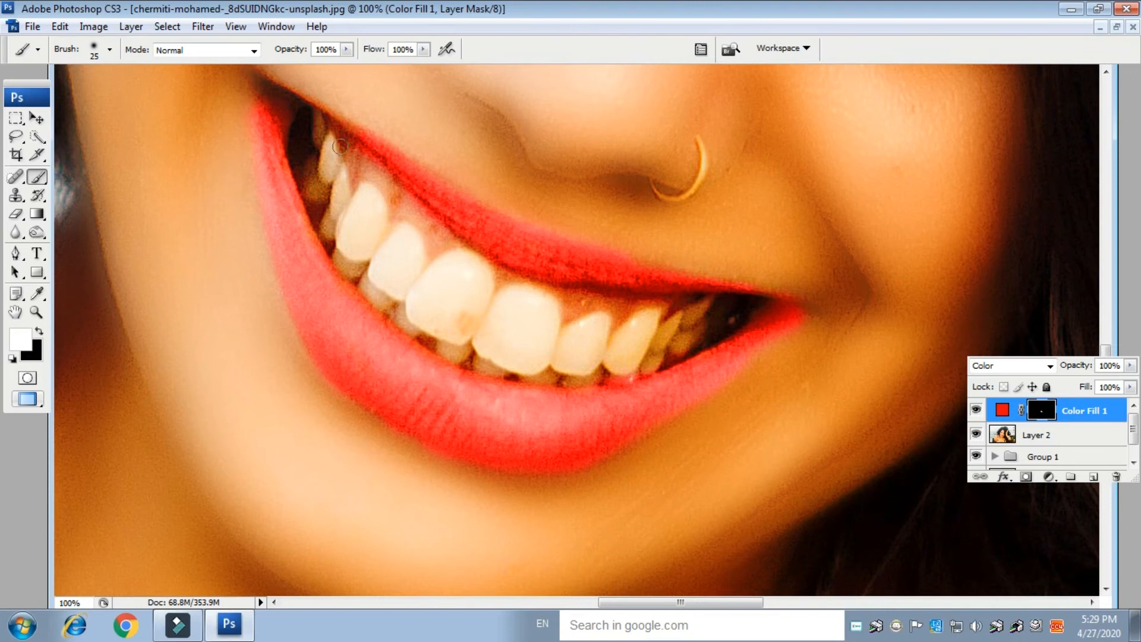
mouse_move(345, 130)
left_mouse_down()
mouse_move(323, 98)
mouse_move(265, 93)
left_mouse_up()
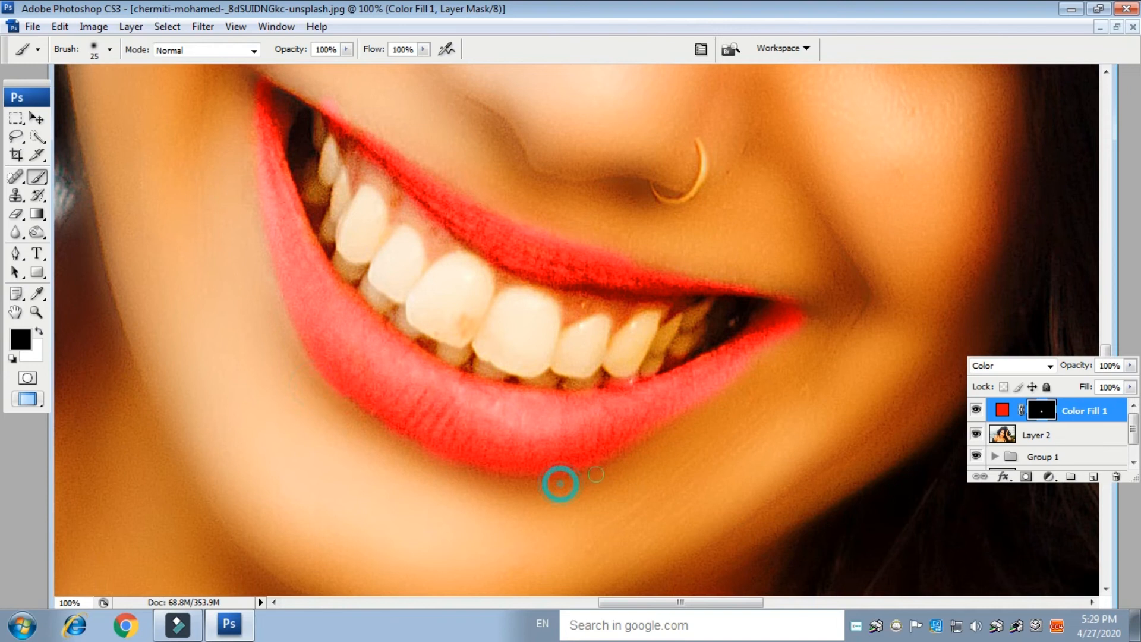
left_click_drag(811, 319, 798, 333)
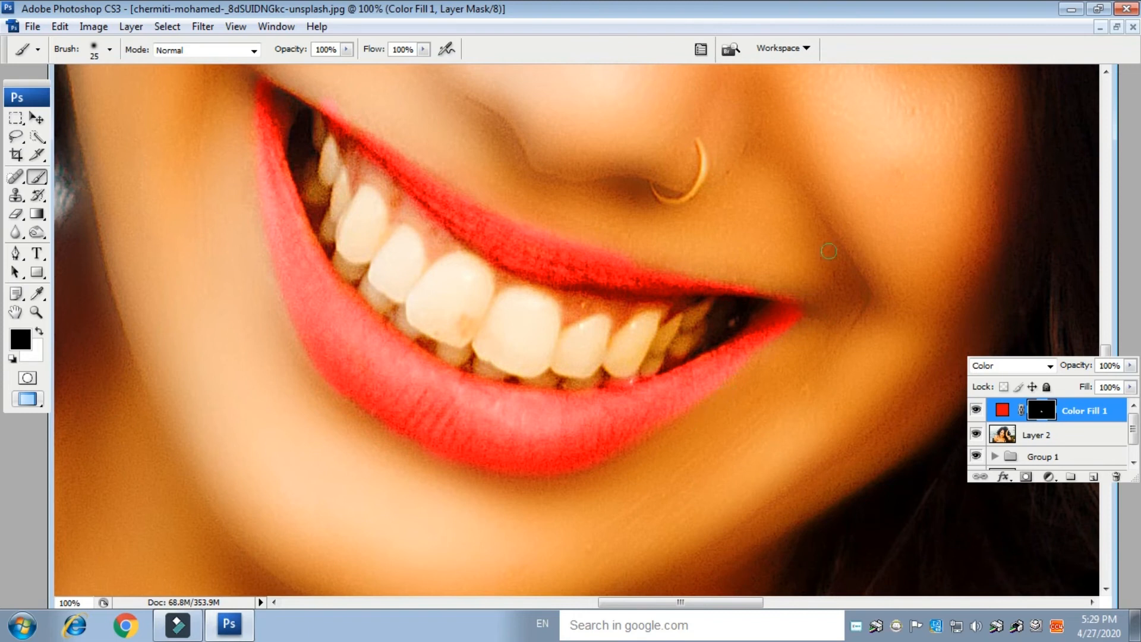
left_click_drag(815, 298, 766, 290)
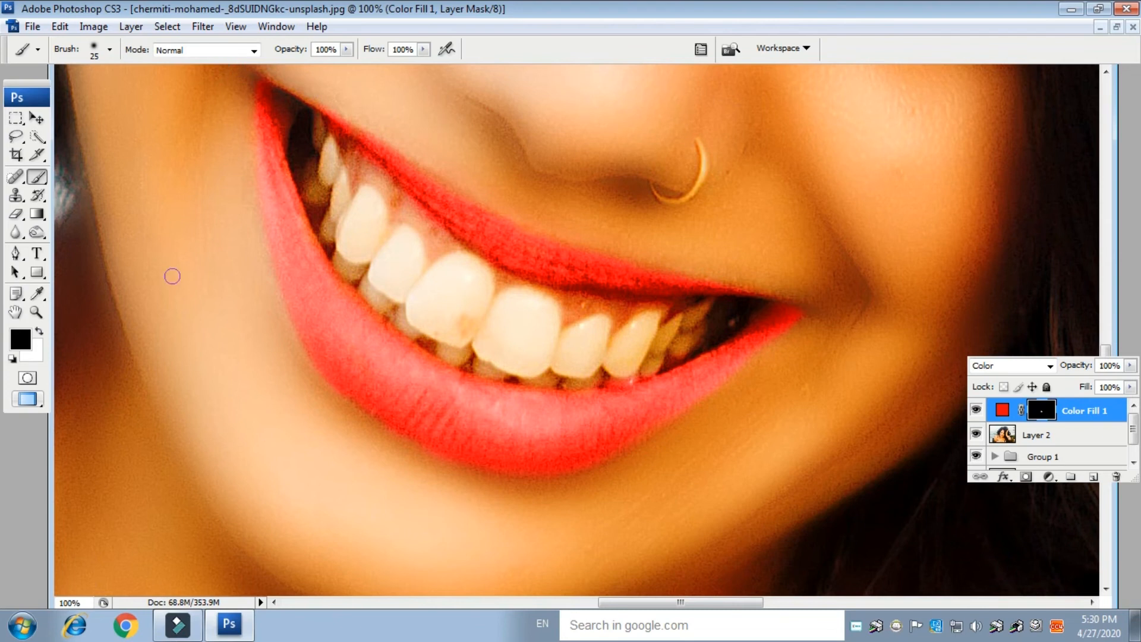
Lower the red fill layer's opacity to 48% to soften the lip color
key("ctrl+minus")
key("ctrl+minus")
key("ctrl+minus")
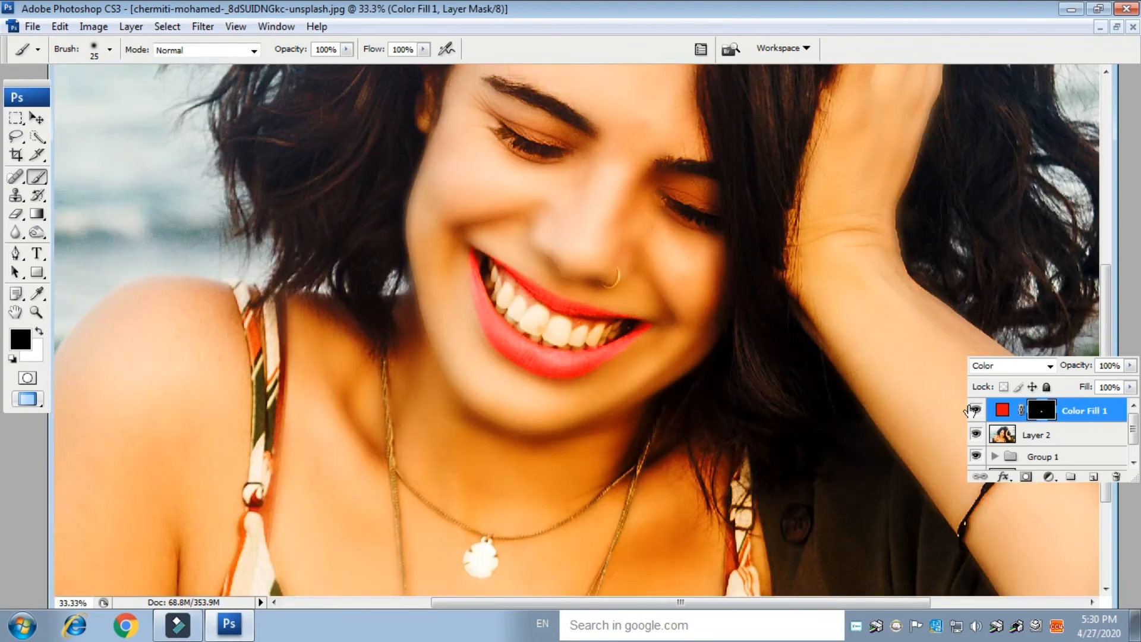
left_click_drag(1132, 370, 1083, 384)
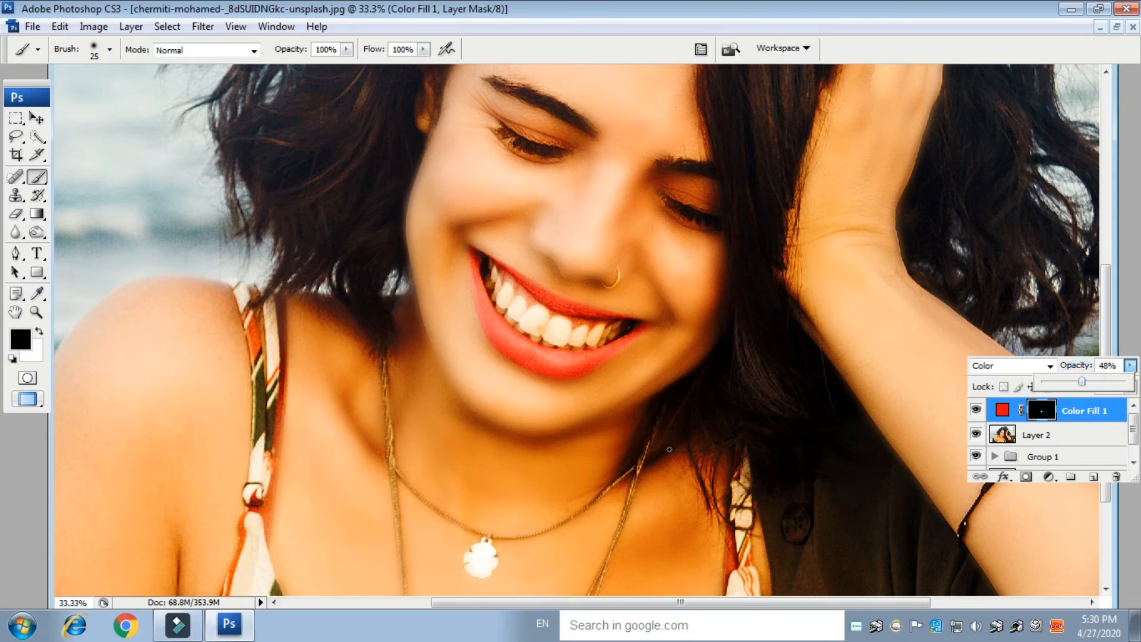
Group the red fill layer, Layer 2 and Group 1 together, leaving the Background outside the group
key("ctrl+minus")
key("ctrl+minus")
key("ctrl+minus")
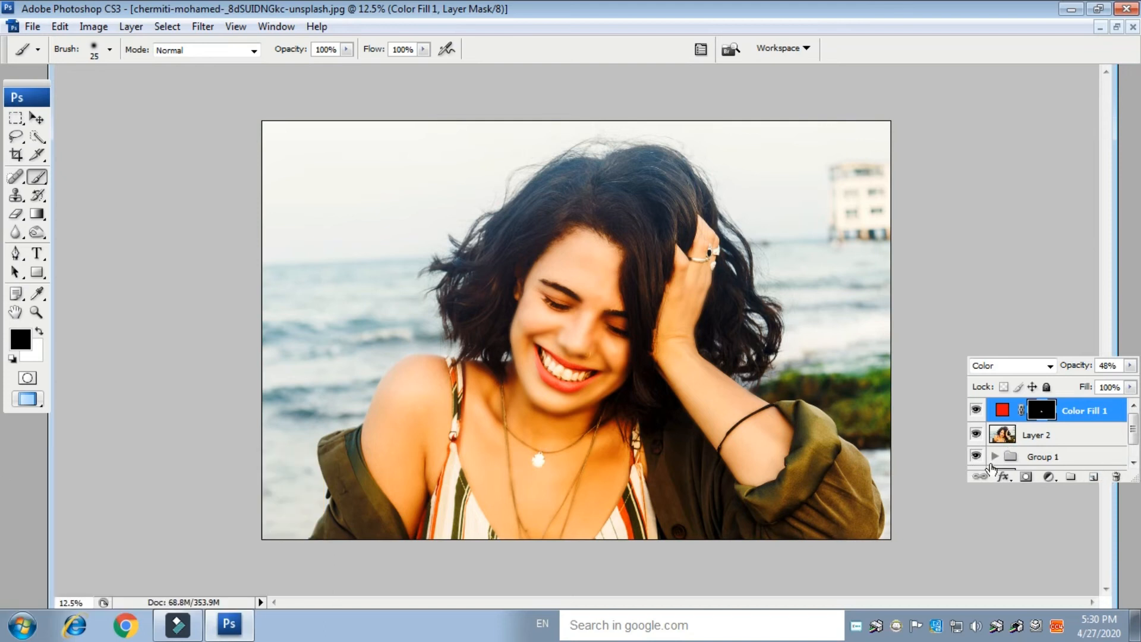
left_click(1072, 440, "shift")
left_click(1079, 455, "shift")
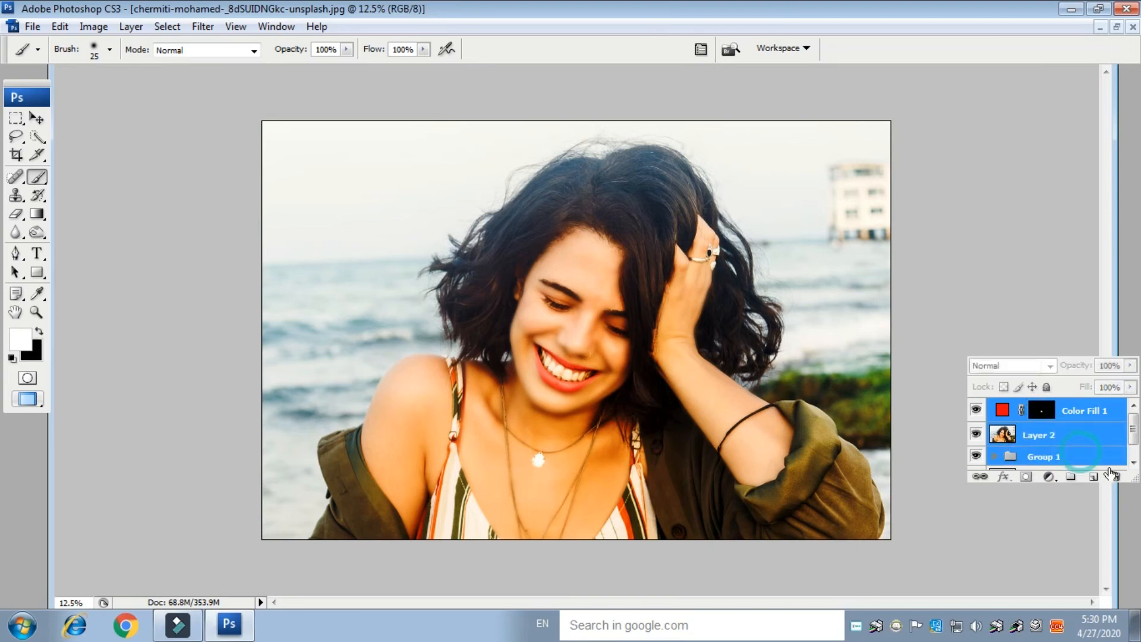
key("ctrl+g")
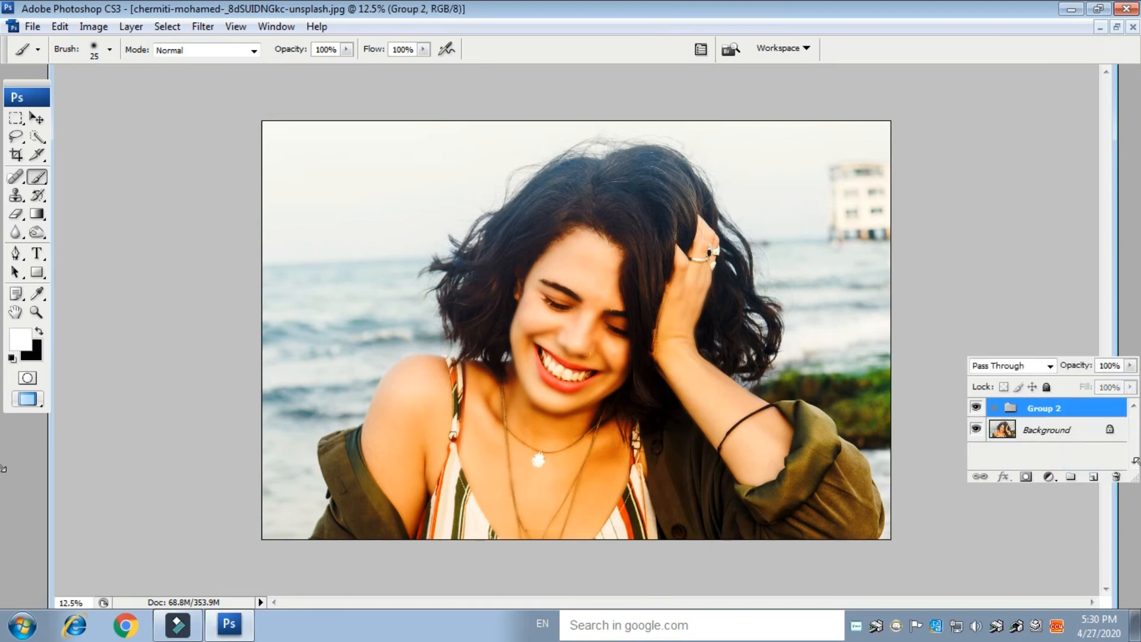
Compare the retouched portrait with the original by hiding and showing the new group, and inspect the mouth up close
key("ctrl+plus")
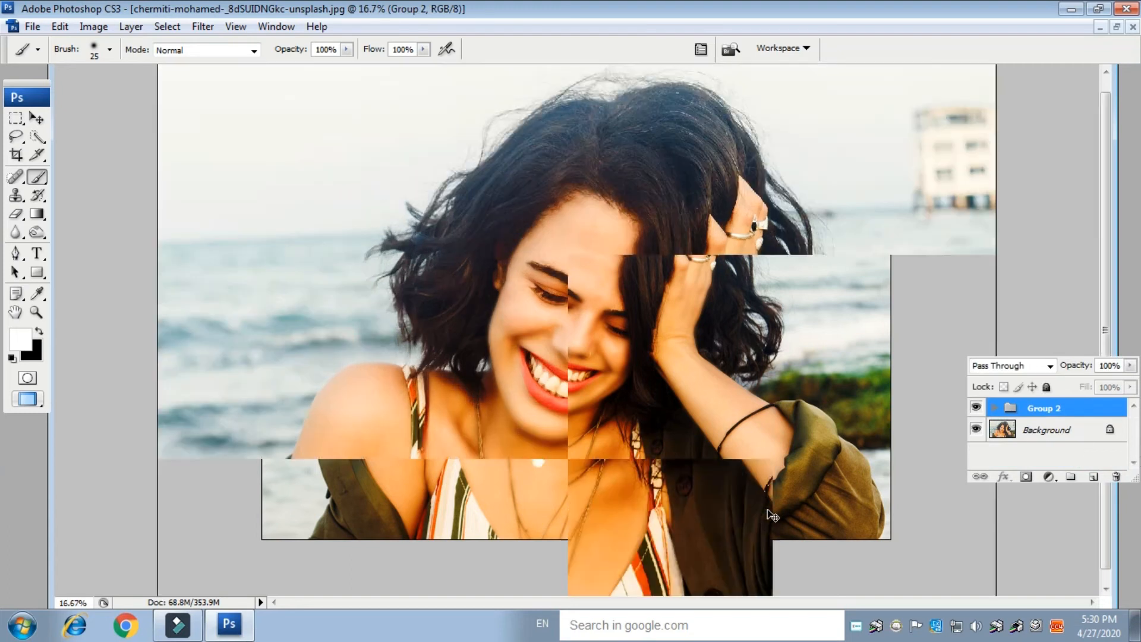
key("ctrl+plus")
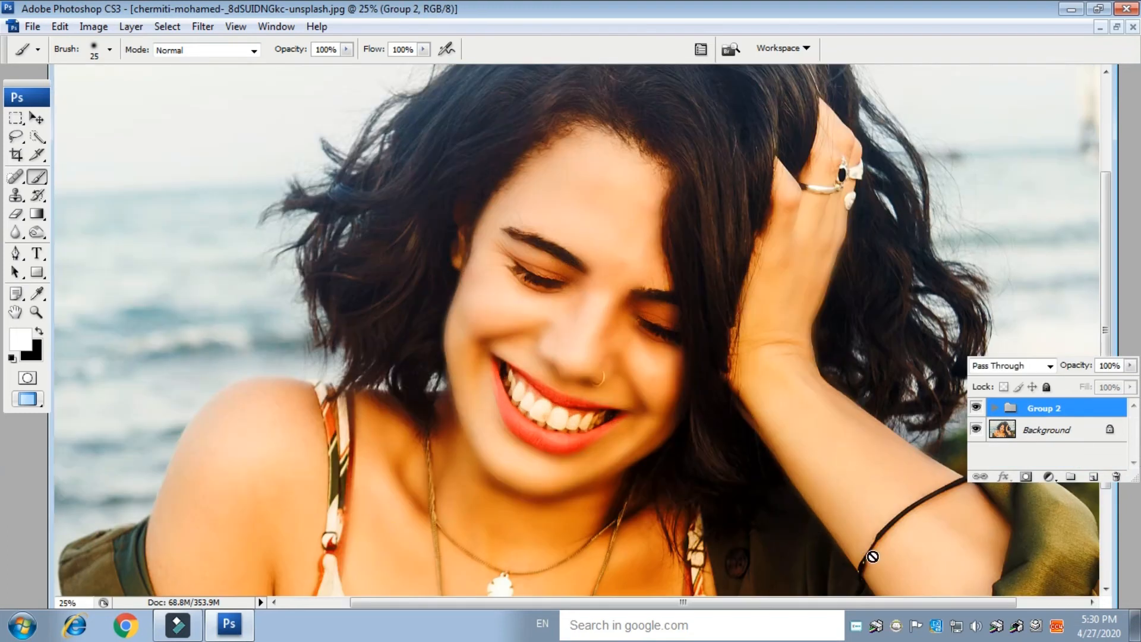
left_click(976, 411)
left_click(976, 410)
key("ctrl+plus")
key("ctrl+plus")
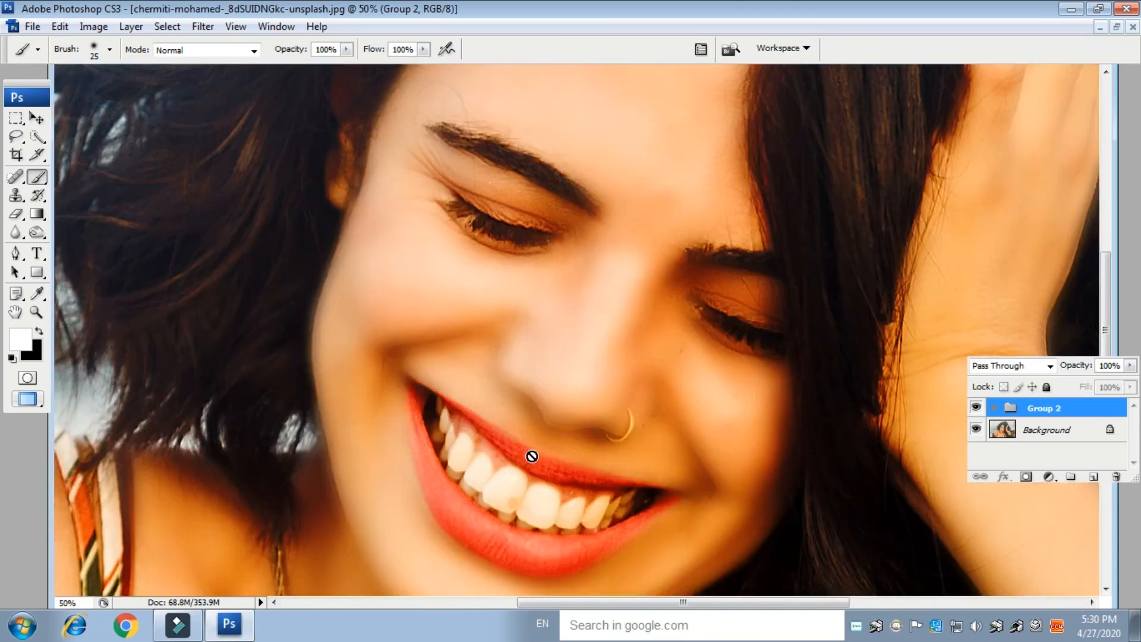
left_click_drag(568, 406, 584, 291)
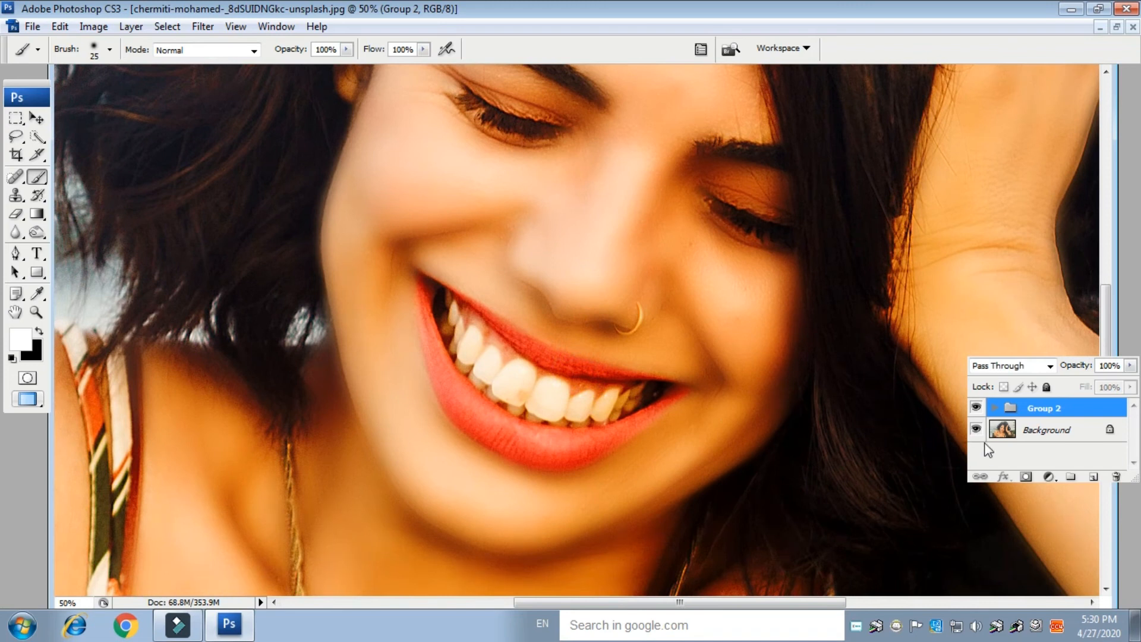
Stamp all visible layers into a new merged layer and add an empty layer above it
key("ctrl+alt+shift+e")
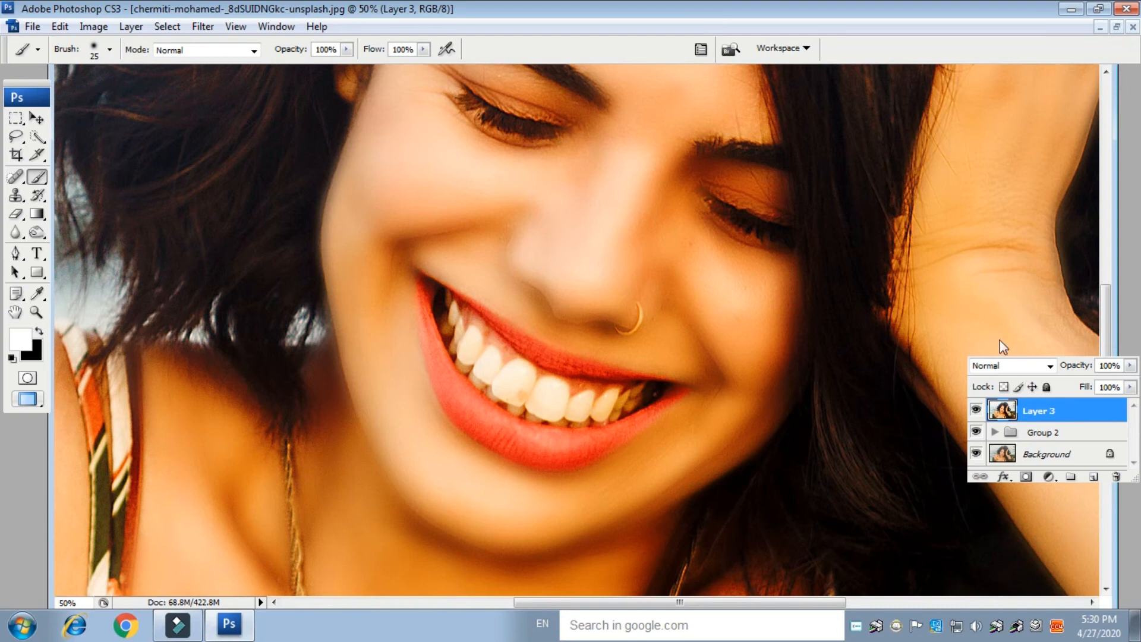
left_click(1094, 477)
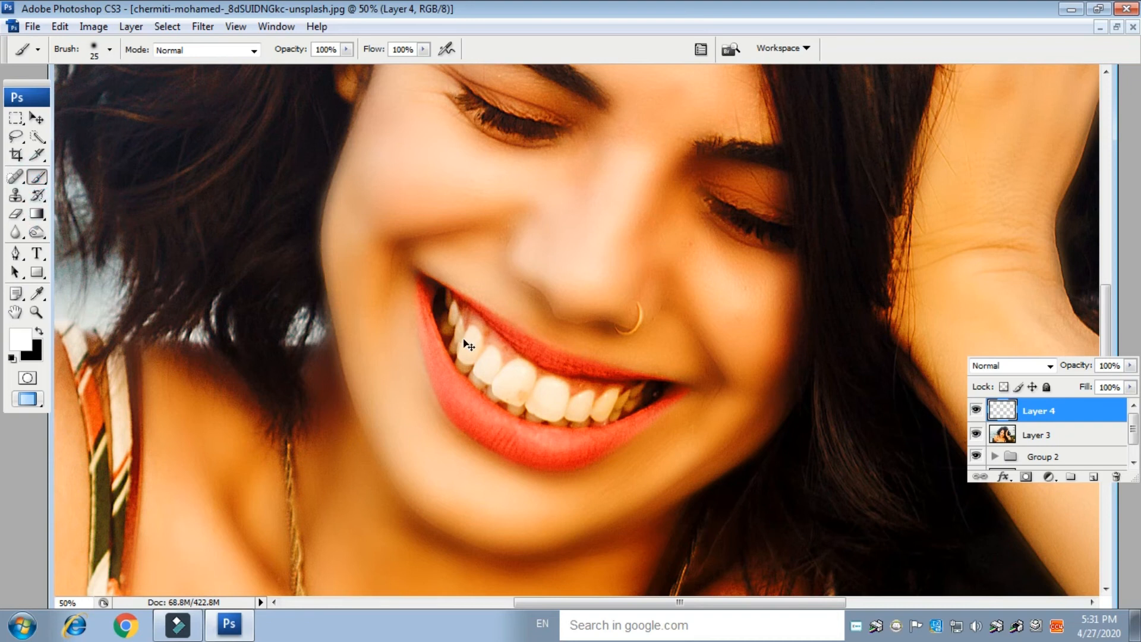
Paint the teeth white on the empty layer with a 35 px brush, covering the front teeth and those toward both mouth corners
key("ctrl+plus")
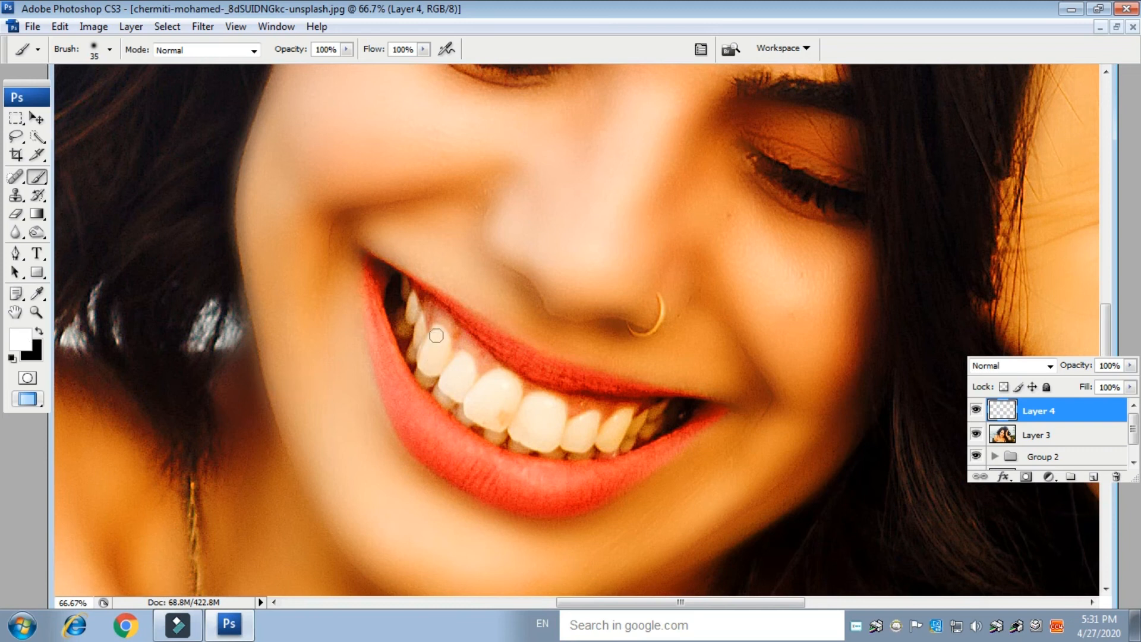
mouse_move(438, 334)
left_mouse_down()
mouse_move(428, 338)
mouse_move(447, 354)
mouse_move(424, 369)
mouse_move(423, 352)
left_mouse_up()
key("ctrl+z")
mouse_move(436, 332)
left_mouse_down()
mouse_move(428, 366)
mouse_move(437, 351)
mouse_move(459, 359)
mouse_move(447, 383)
mouse_move(466, 366)
mouse_move(472, 377)
mouse_move(453, 383)
left_mouse_up()
mouse_move(527, 437)
left_mouse_down()
mouse_move(536, 406)
mouse_move(512, 401)
mouse_move(499, 375)
mouse_move(473, 408)
mouse_move(499, 417)
mouse_move(503, 407)
mouse_move(498, 423)
mouse_move(509, 408)
mouse_move(512, 381)
mouse_move(494, 382)
mouse_move(473, 406)
mouse_move(484, 417)
mouse_move(555, 414)
mouse_move(548, 404)
mouse_move(530, 406)
mouse_move(518, 435)
mouse_move(559, 411)
mouse_move(552, 441)
mouse_move(536, 444)
mouse_move(548, 443)
mouse_move(539, 433)
mouse_move(590, 440)
mouse_move(579, 426)
mouse_move(568, 441)
mouse_move(594, 429)
mouse_move(569, 445)
left_mouse_up()
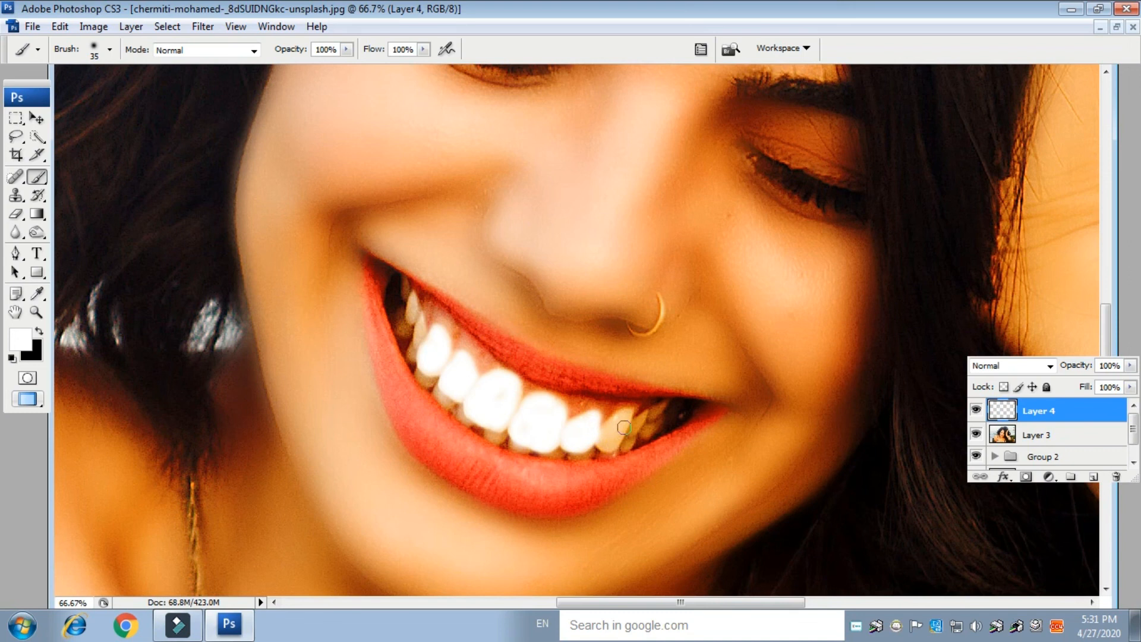
mouse_move(626, 412)
left_mouse_down()
mouse_move(604, 441)
mouse_move(642, 416)
mouse_move(623, 446)
left_mouse_up()
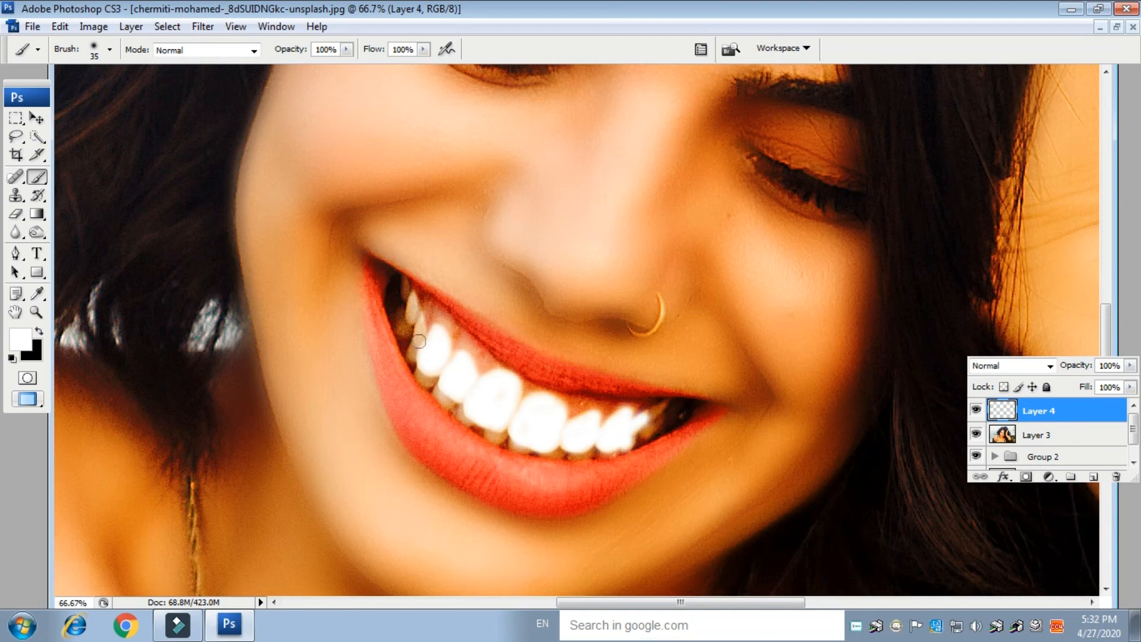
mouse_move(420, 321)
left_mouse_down()
mouse_move(417, 335)
mouse_move(413, 302)
left_mouse_up()
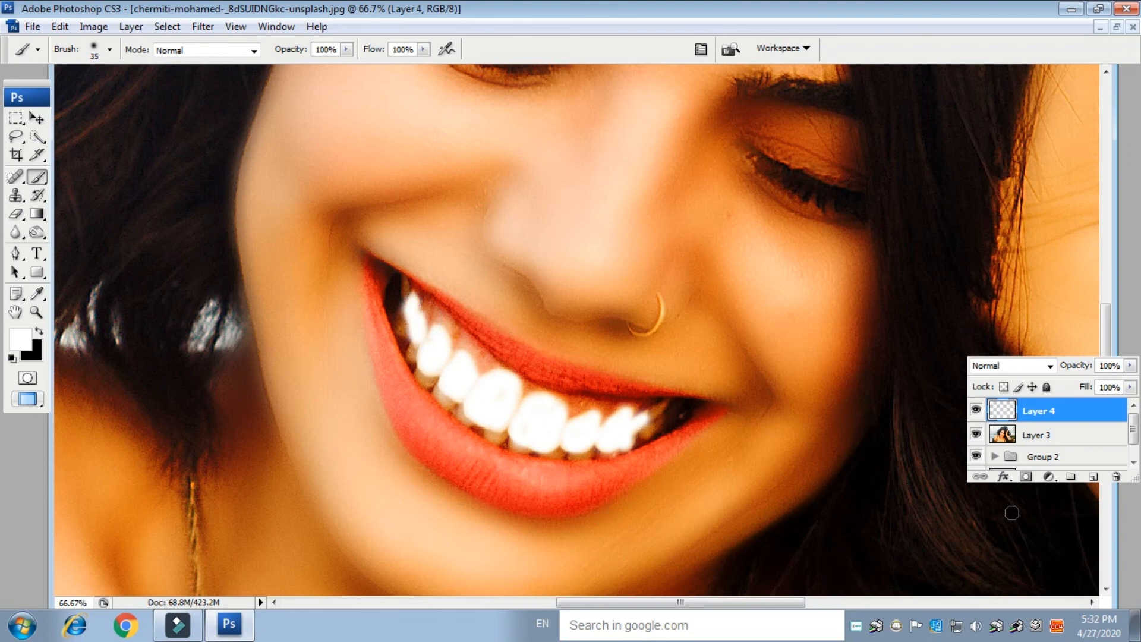
Lower the opacity of Layer 4 with the white teeth paint to 35%
key("ctrl+minus")
key("ctrl+minus")
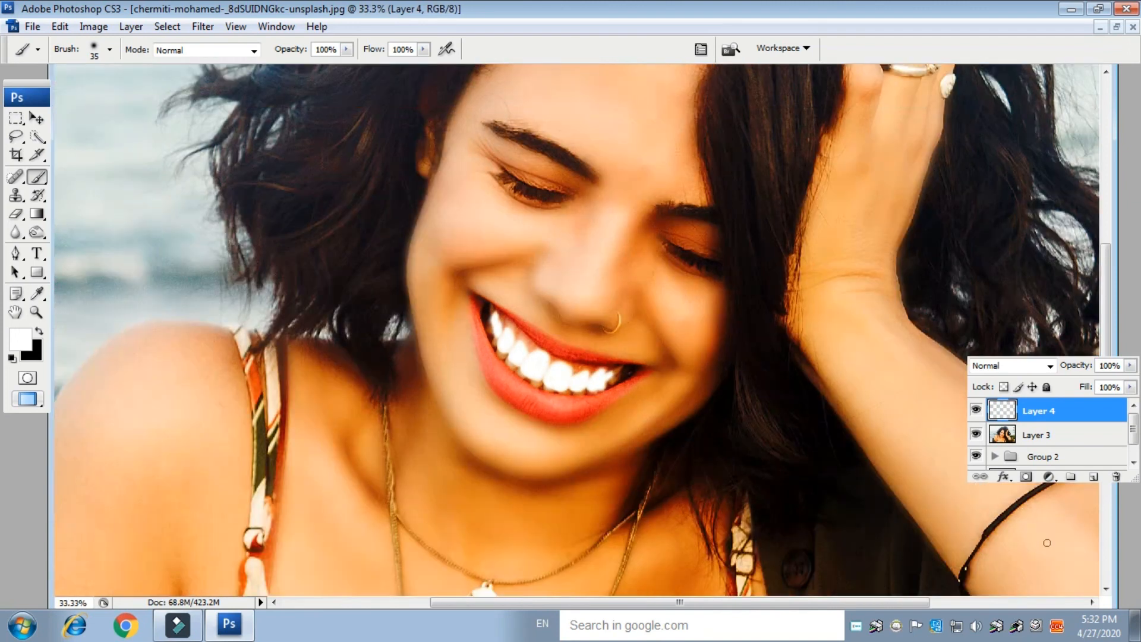
left_click(1130, 365)
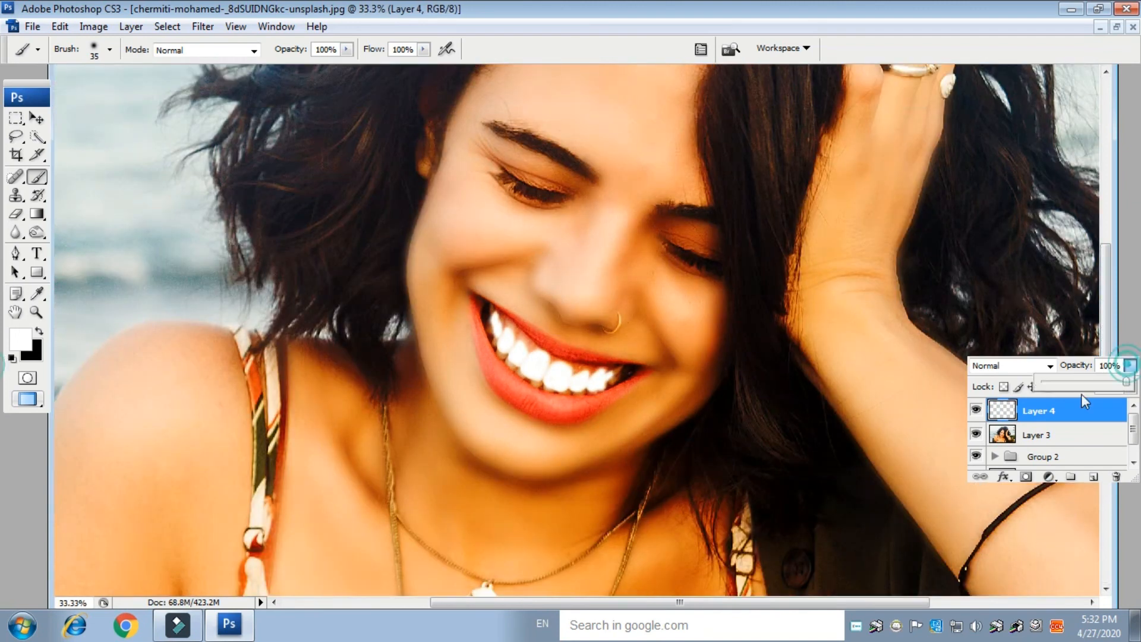
left_click(1091, 382)
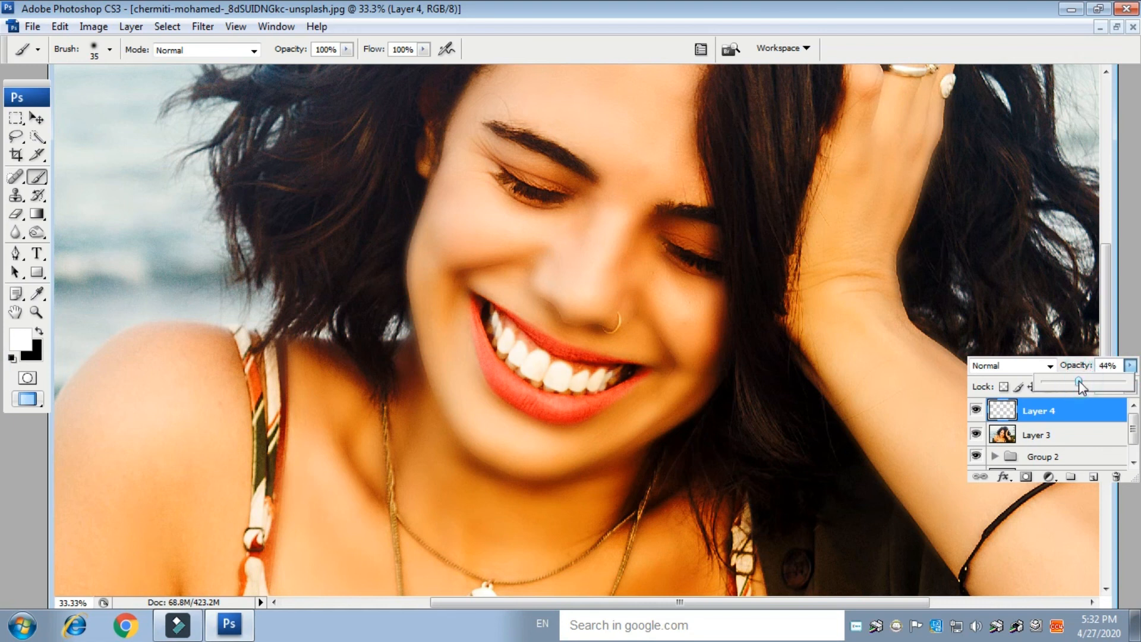
left_click_drag(1079, 382, 1071, 384)
Reduce the opacity of the teeth-whitening layer to 21% for a more natural look
key("ctrl+minus")
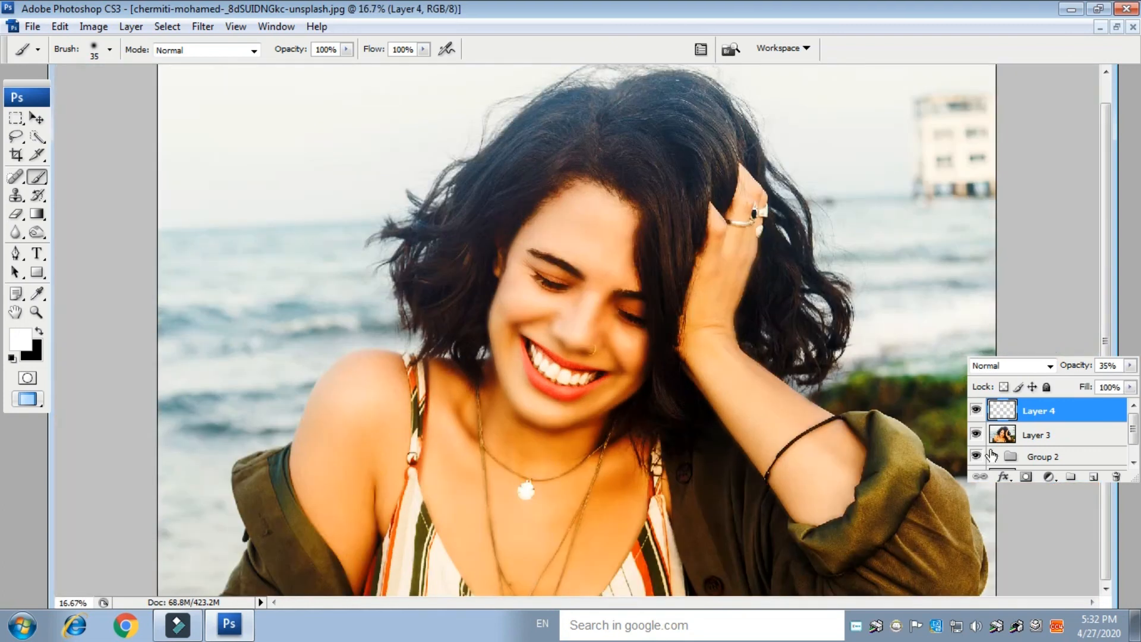
left_click(1130, 366)
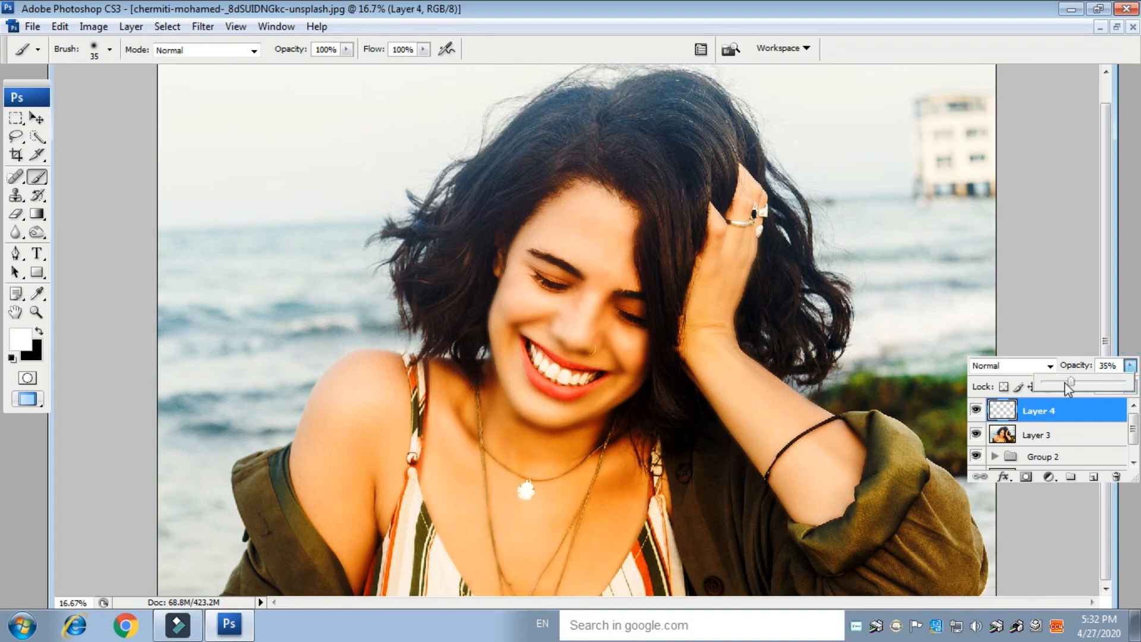
left_click(1066, 383)
left_click_drag(1062, 387, 1058, 384)
key("ctrl+minus")
key("ctrl+plus")
key("ctrl+plus")
key("ctrl+plus")
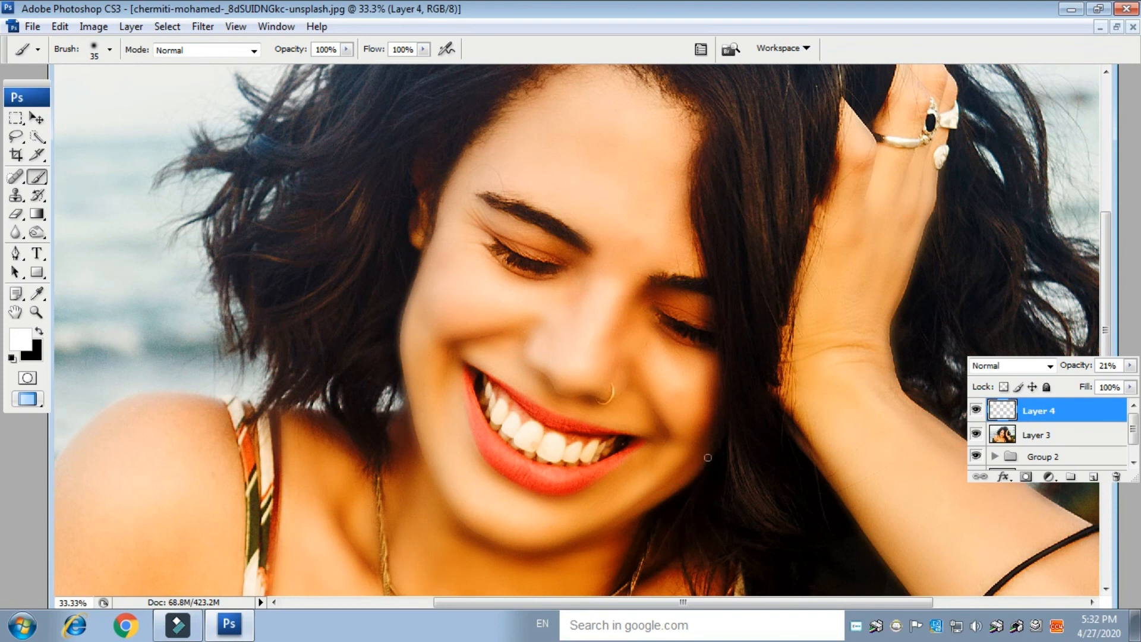
Group Layer 4, Layer 3 and Group 2 together, leaving the Background outside the group
left_click(1061, 438, "shift")
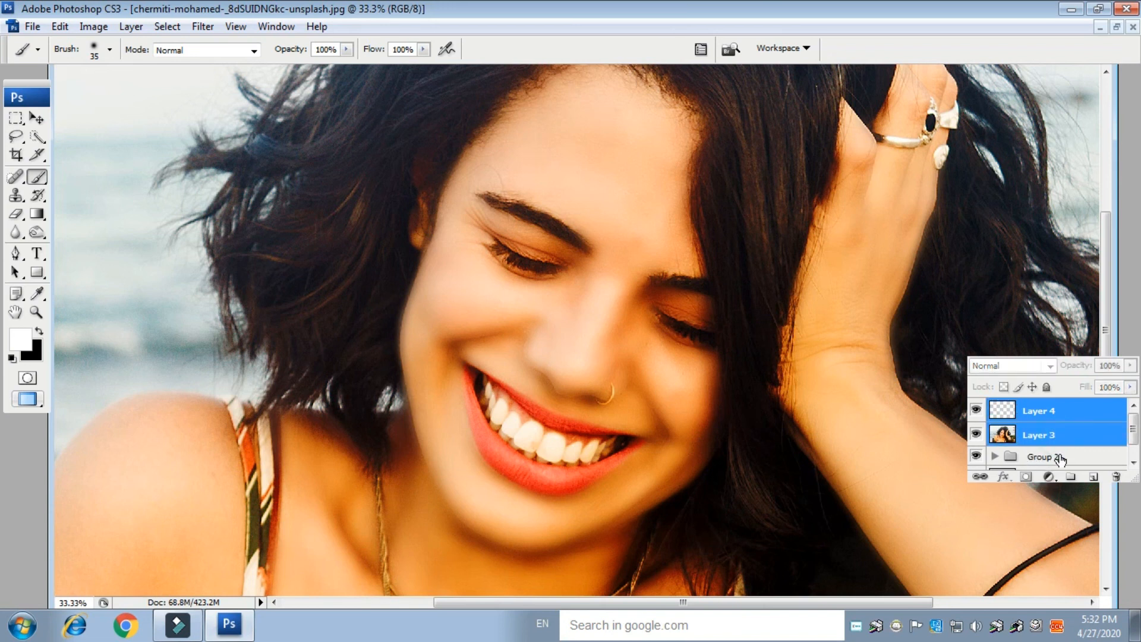
left_click(1061, 459, "shift")
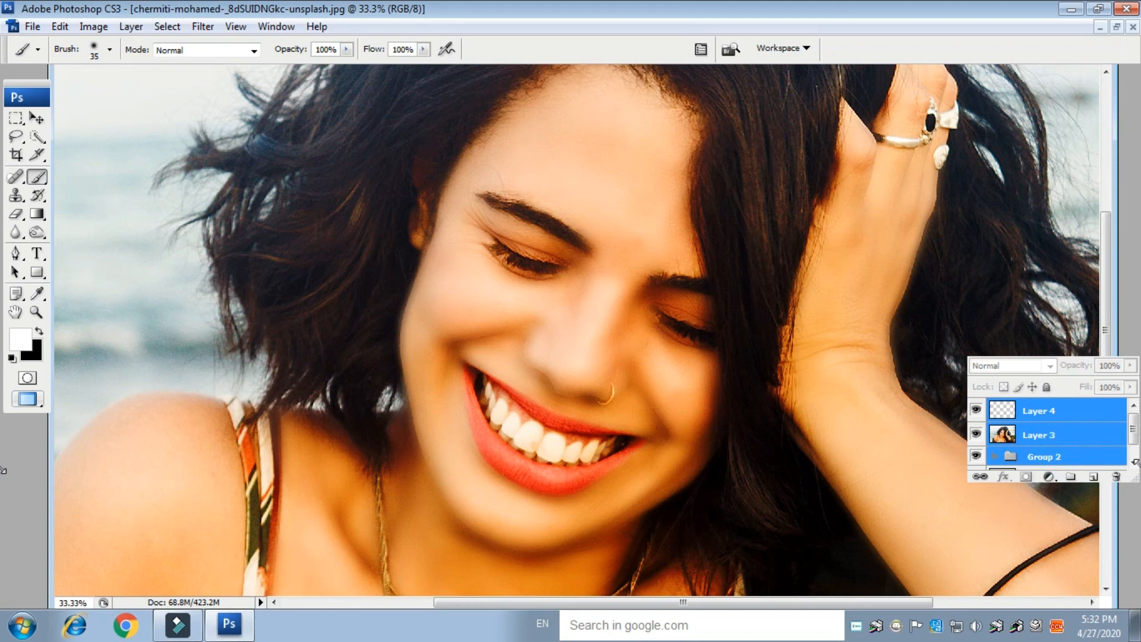
key("ctrl+g")
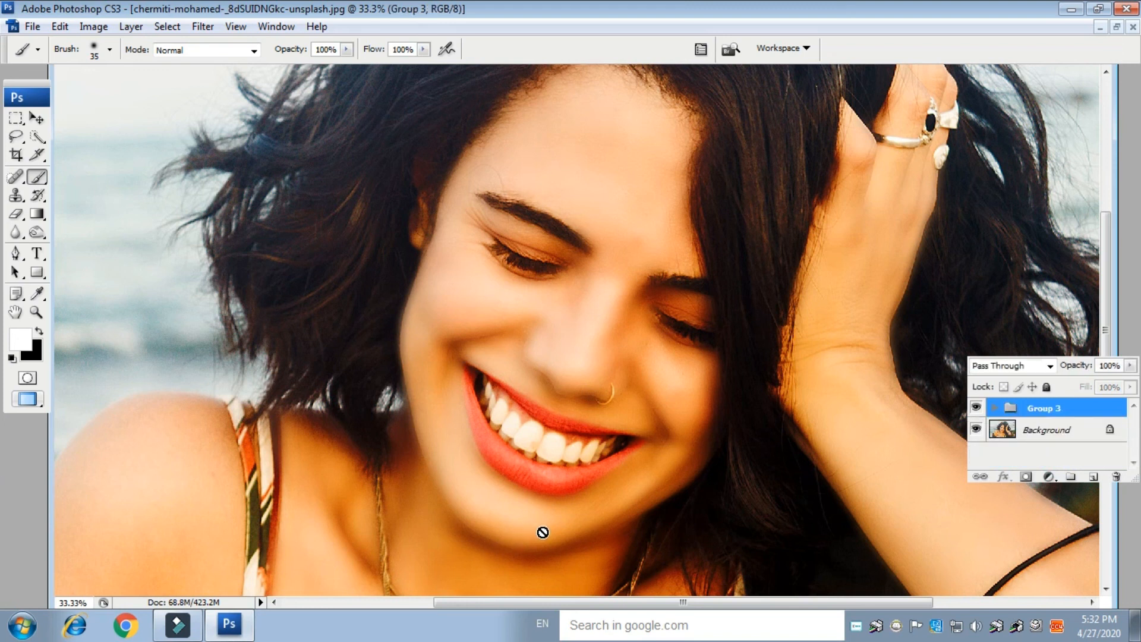
Compare the finished retouch with the original by hiding and showing the new group, both close up and over the whole photo
left_click(976, 410)
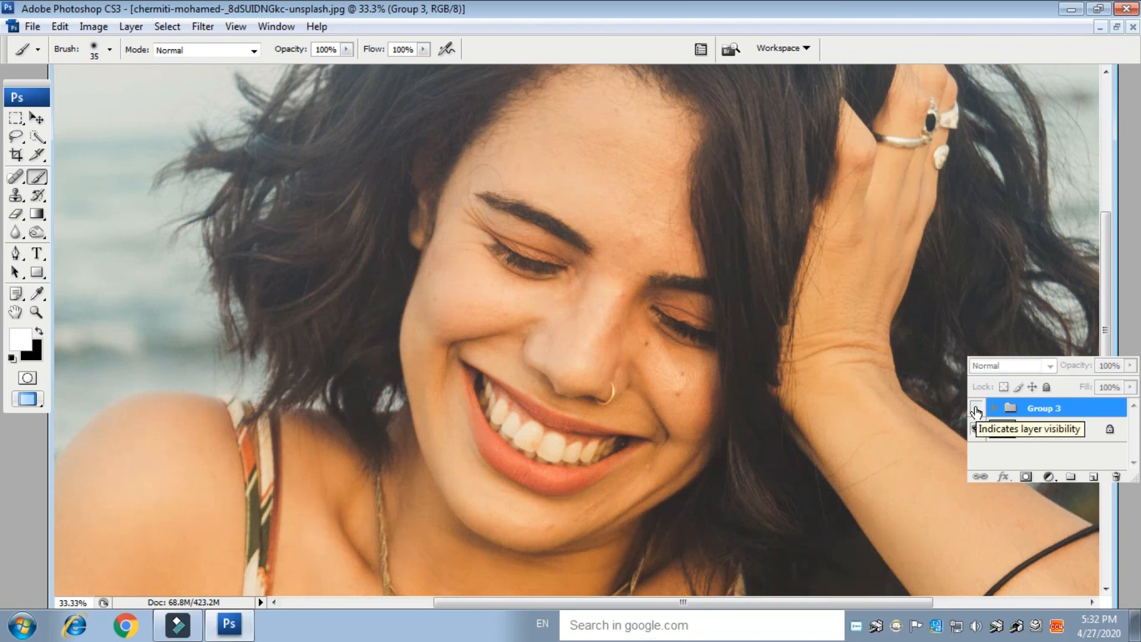
left_click(976, 410)
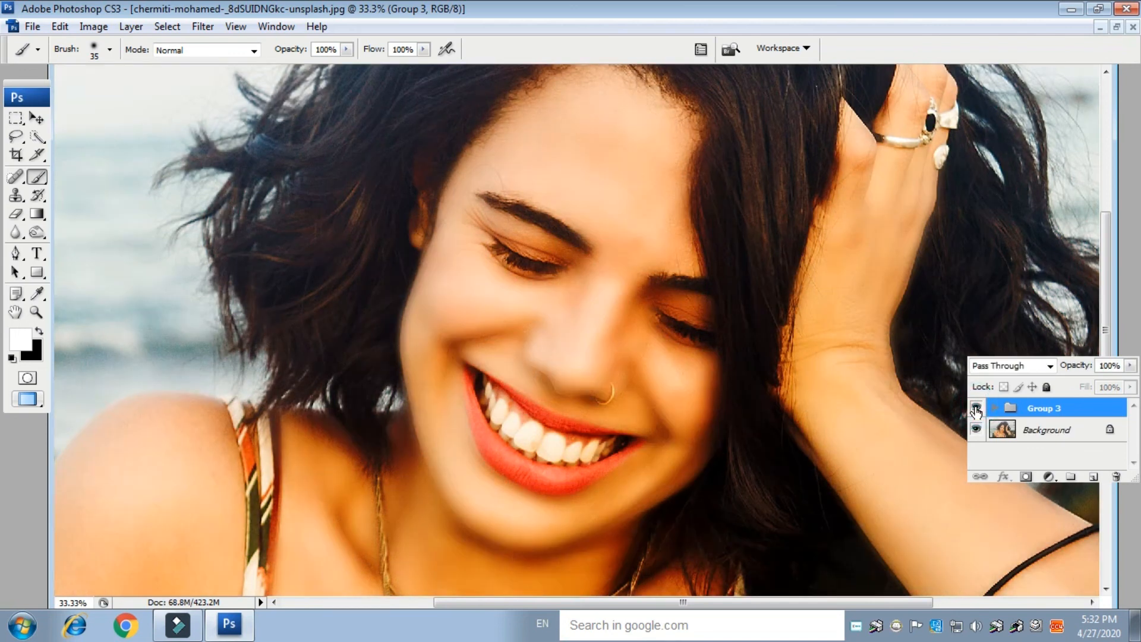
key("ctrl+minus")
key("ctrl+minus")
key("ctrl+minus")
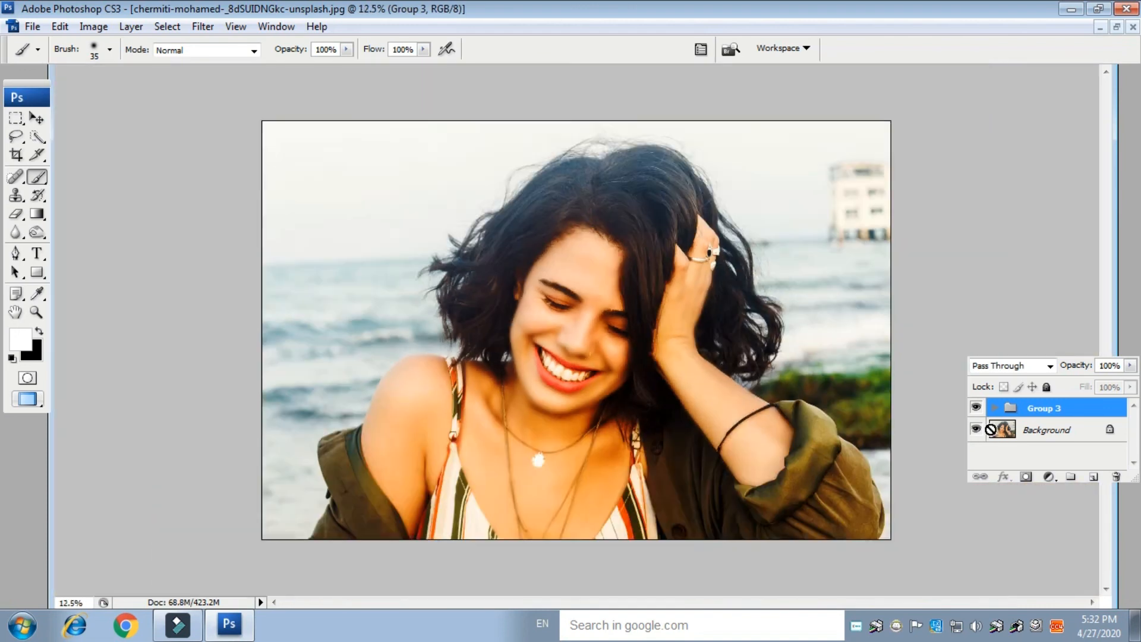
left_click(977, 410)
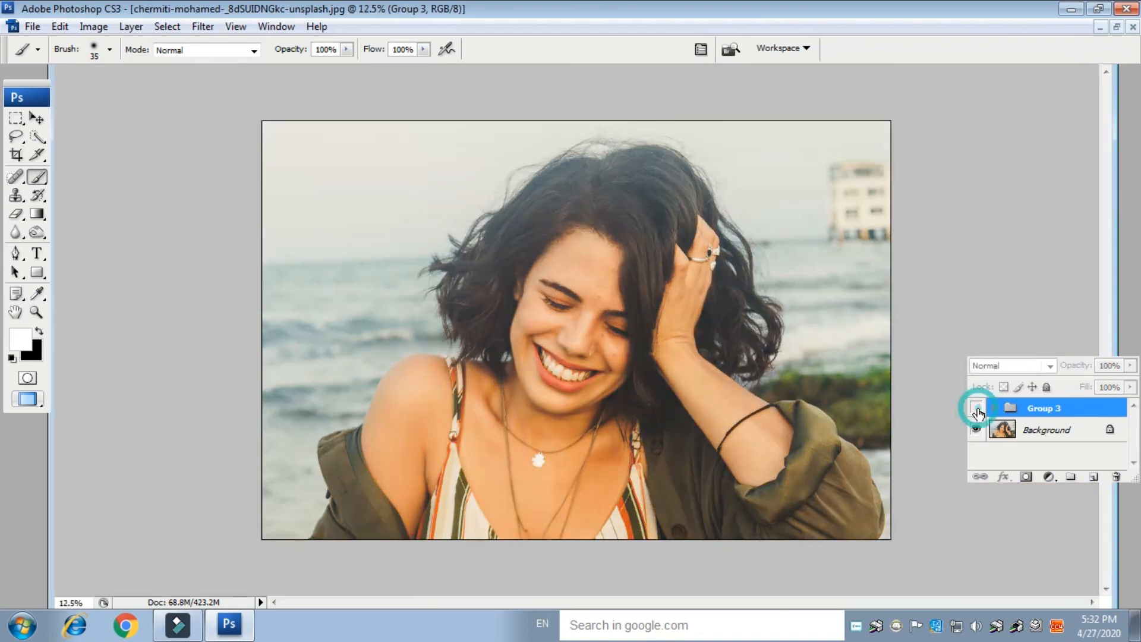
left_click(977, 409)
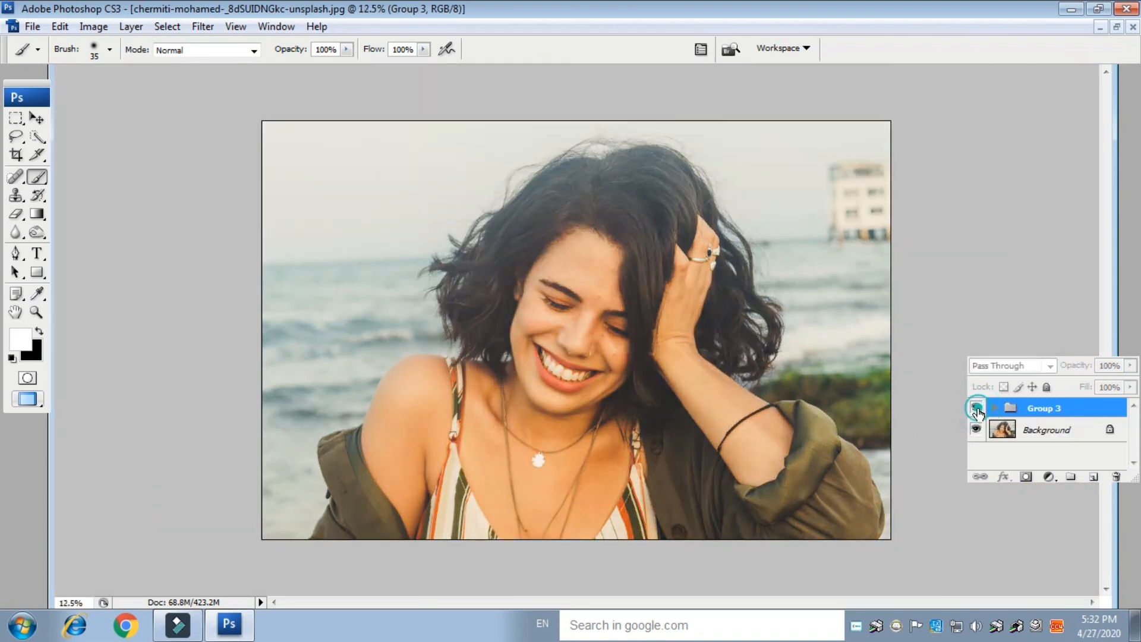